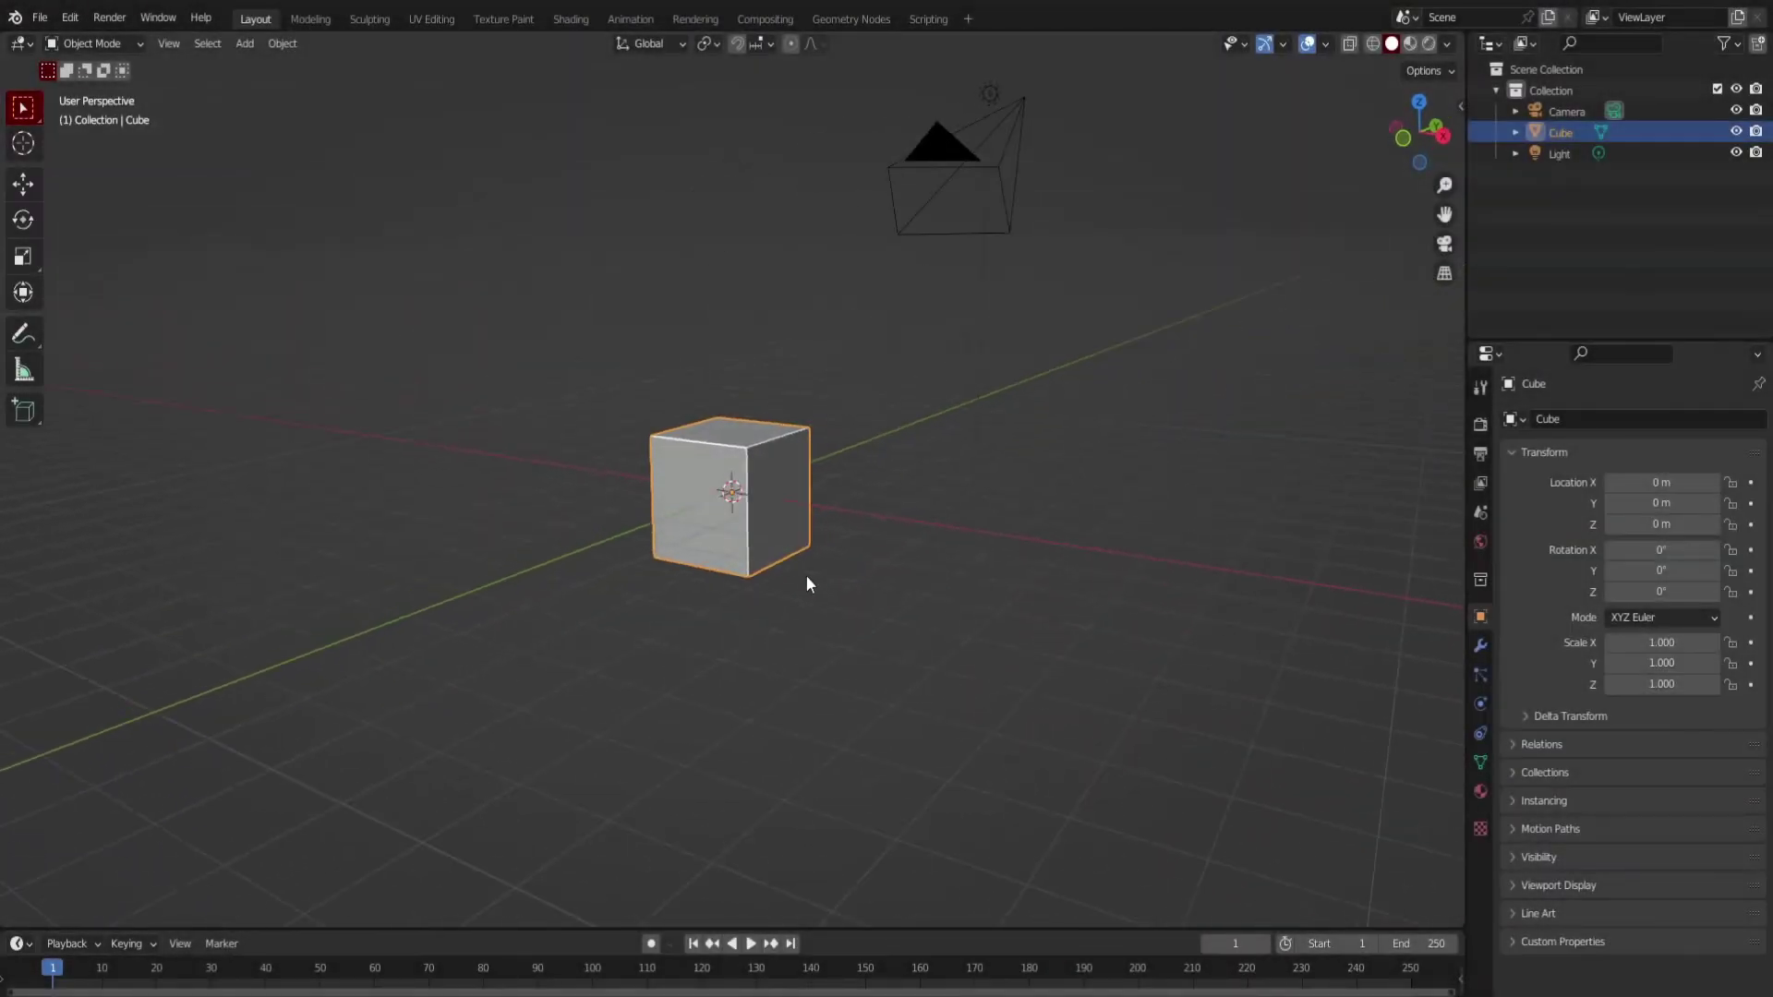
# Replace the default cube with a UV sphere at the origin.
pyautogui.press('Delete')
pyautogui.hotkey('shift', 'a')
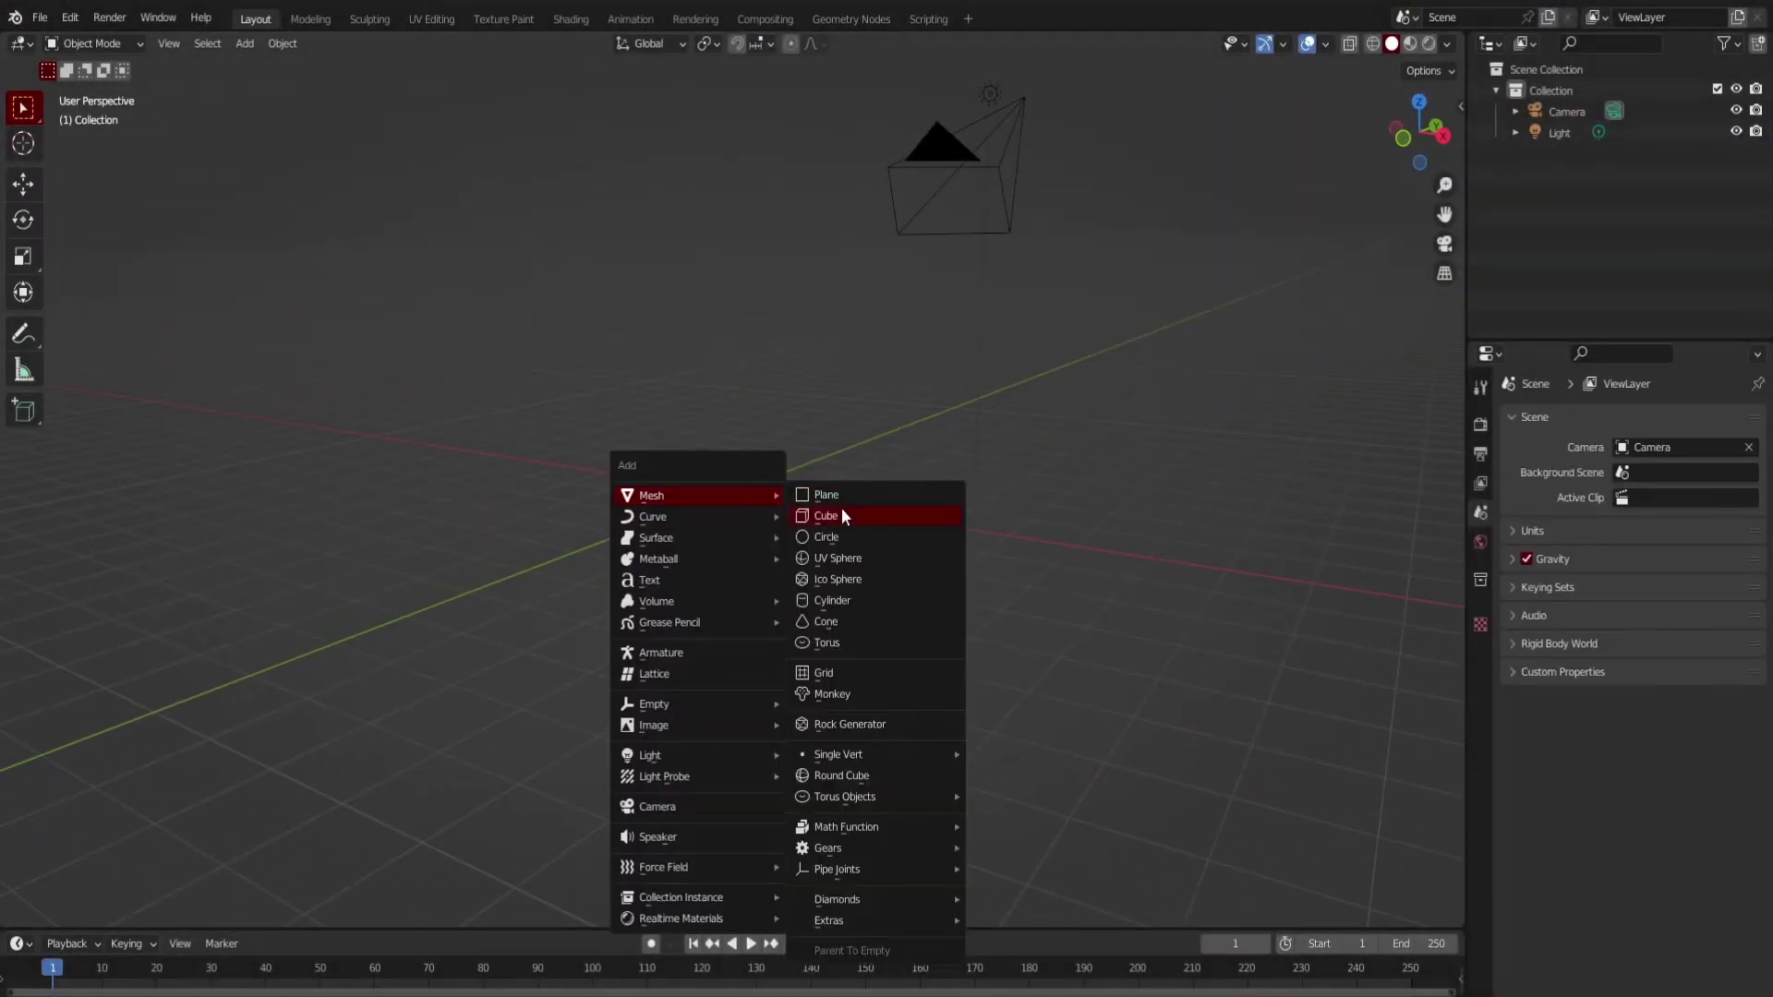
pyautogui.click(837, 560)
# In front view, delete the sphere's top-half faces to leave an open bowl.
pyautogui.press('Tab')
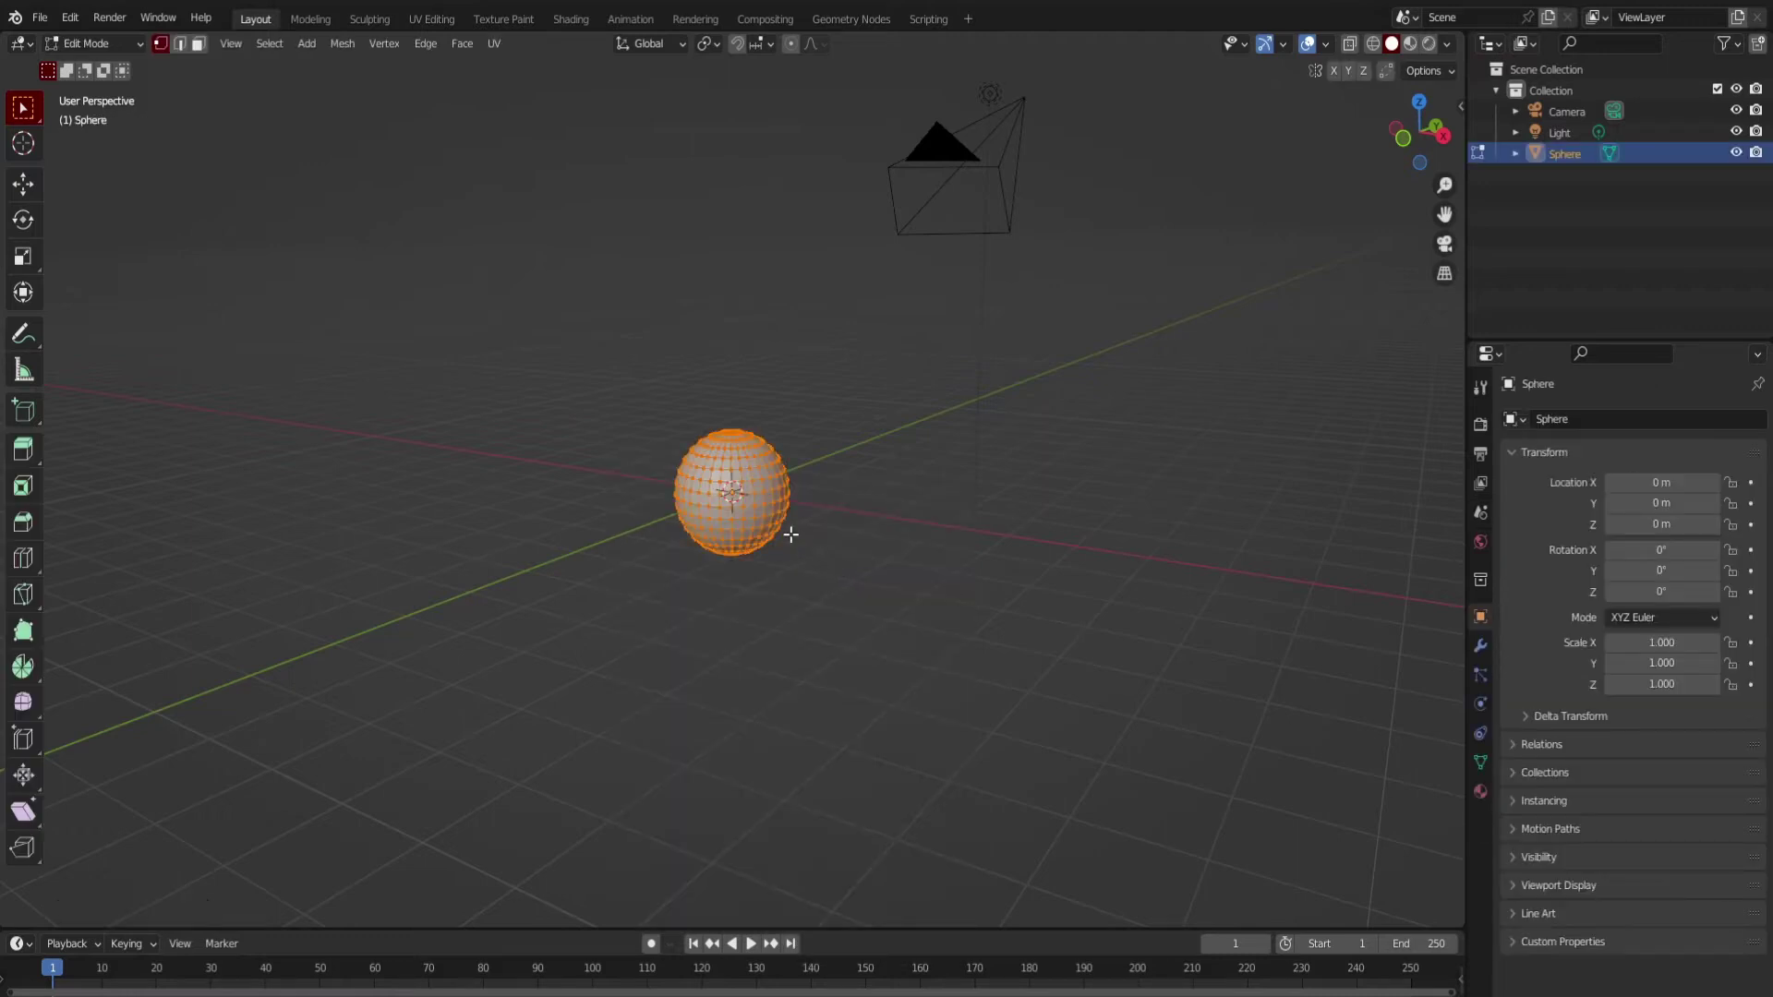
pyautogui.press('KP_1')
pyautogui.press('2')
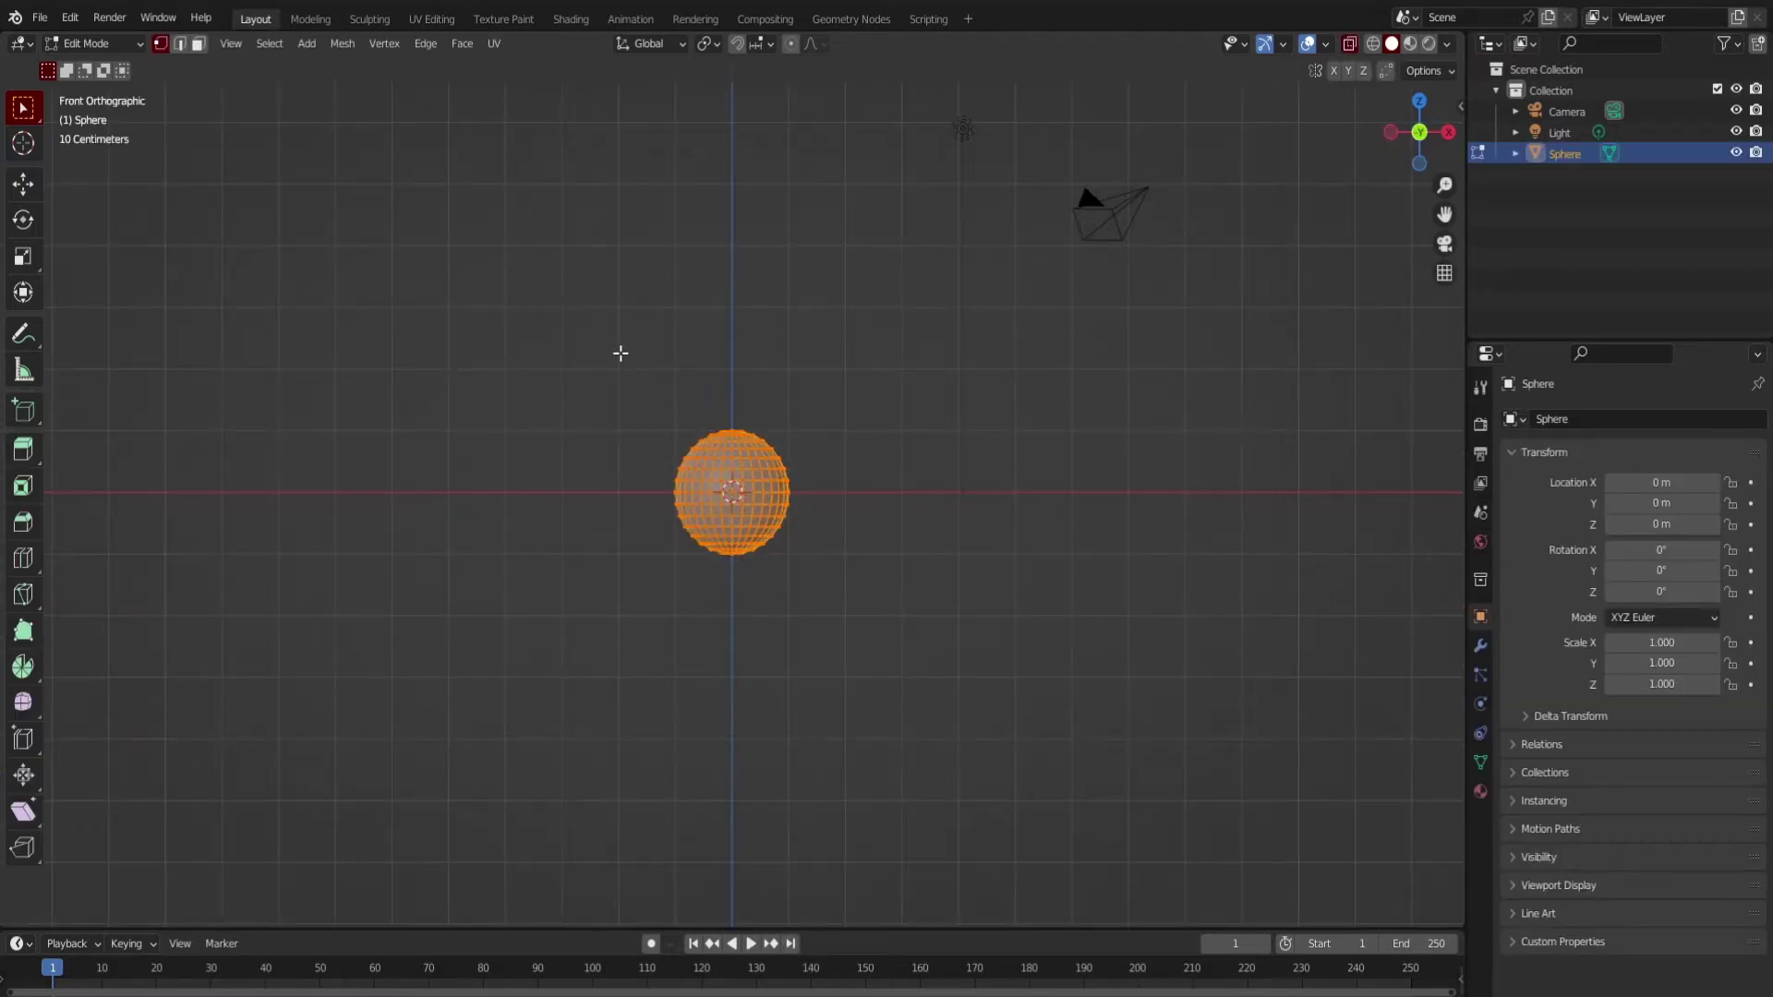
pyautogui.moveTo(620, 354); pyautogui.dragTo(837, 483)
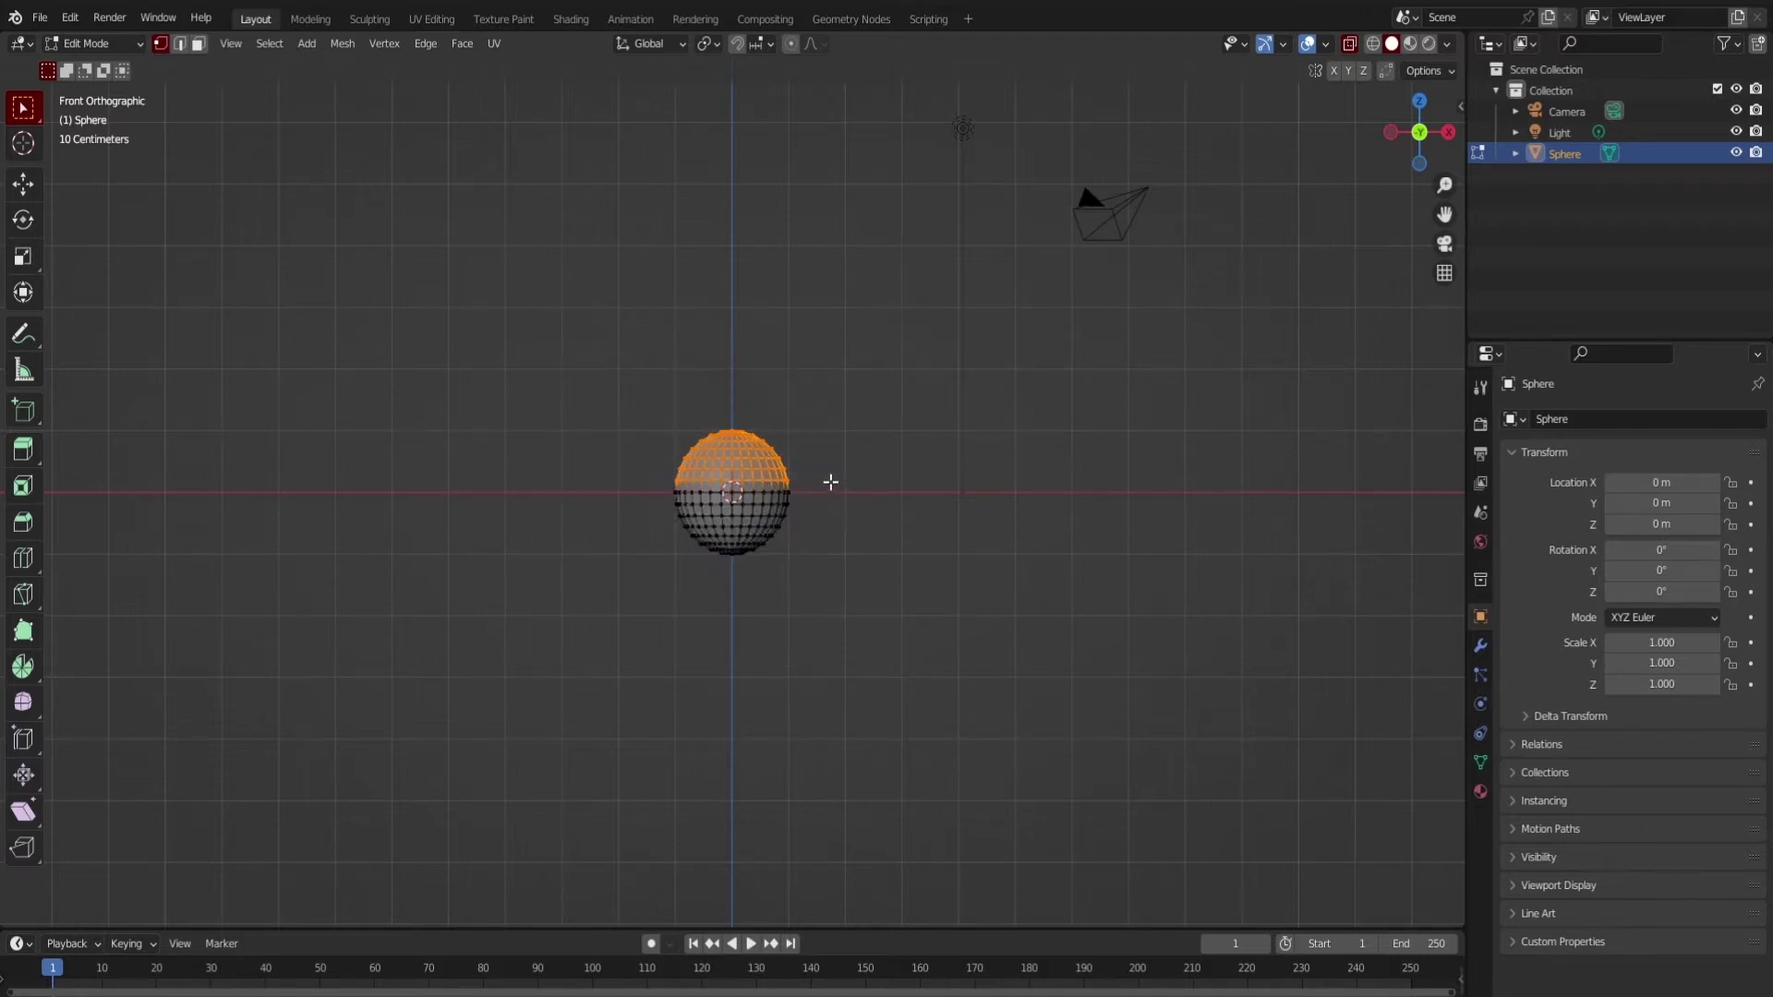
pyautogui.press('3')
pyautogui.moveTo(598, 367); pyautogui.dragTo(837, 487)
pyautogui.scroll(4, 837, 487)
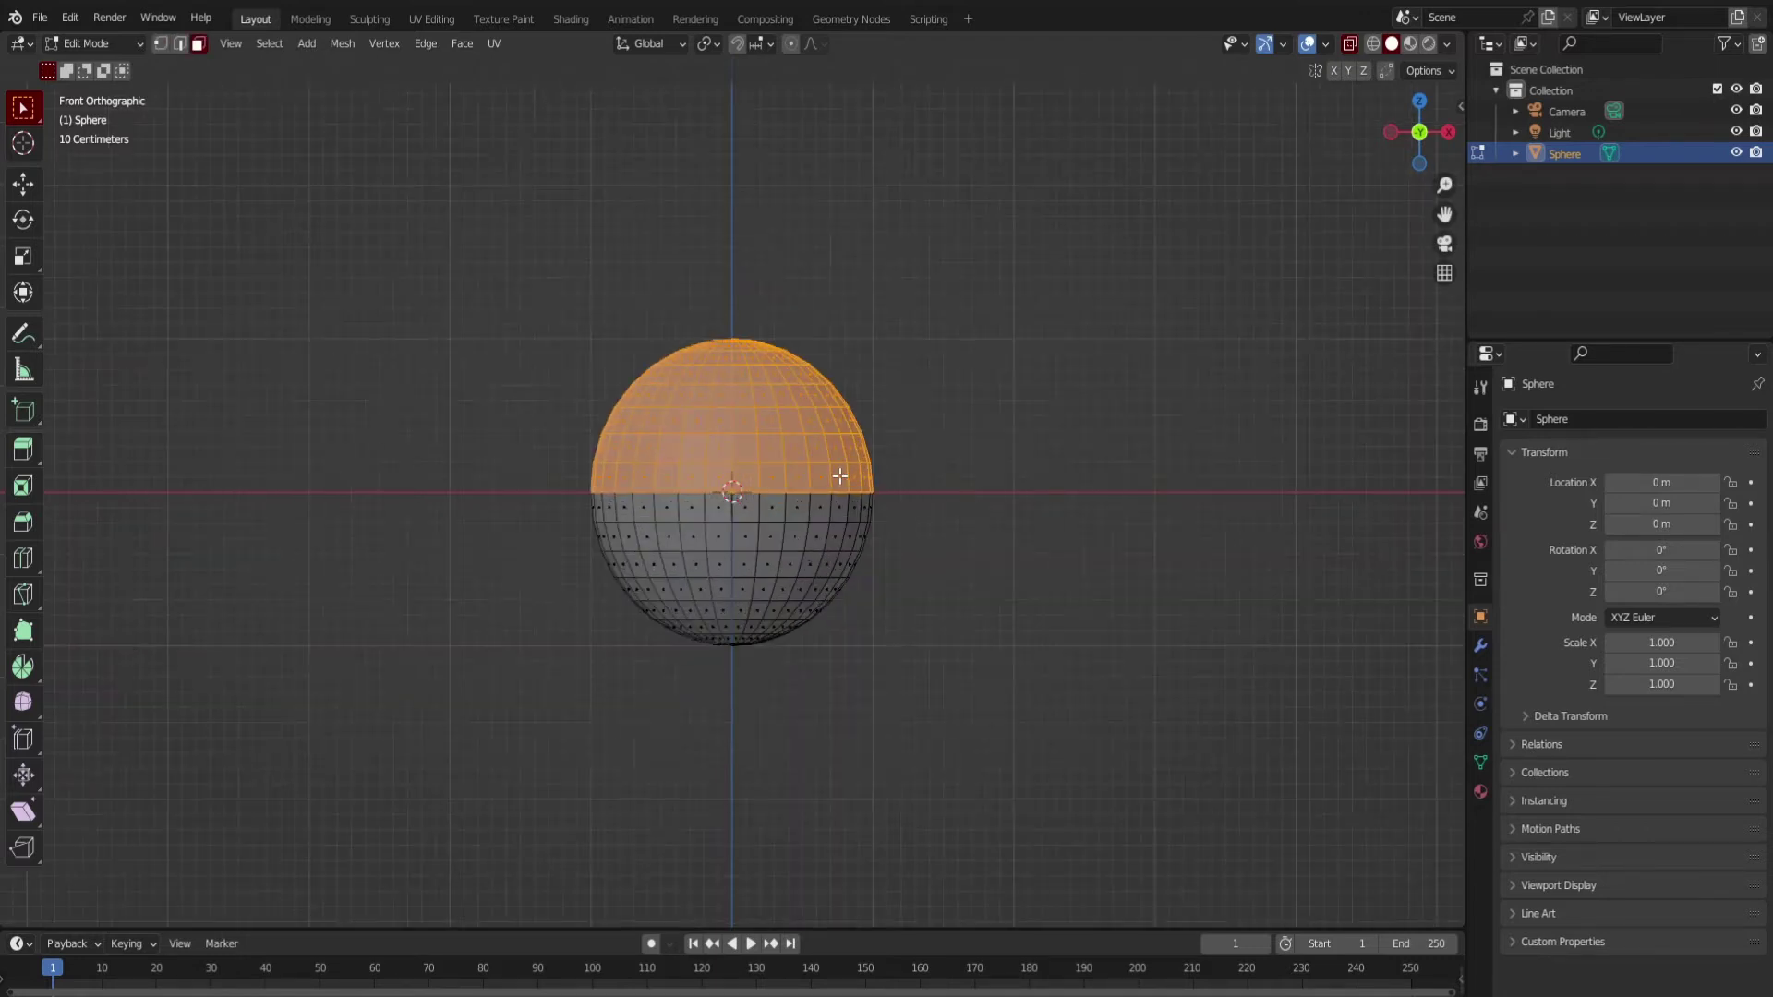
pyautogui.press('x')
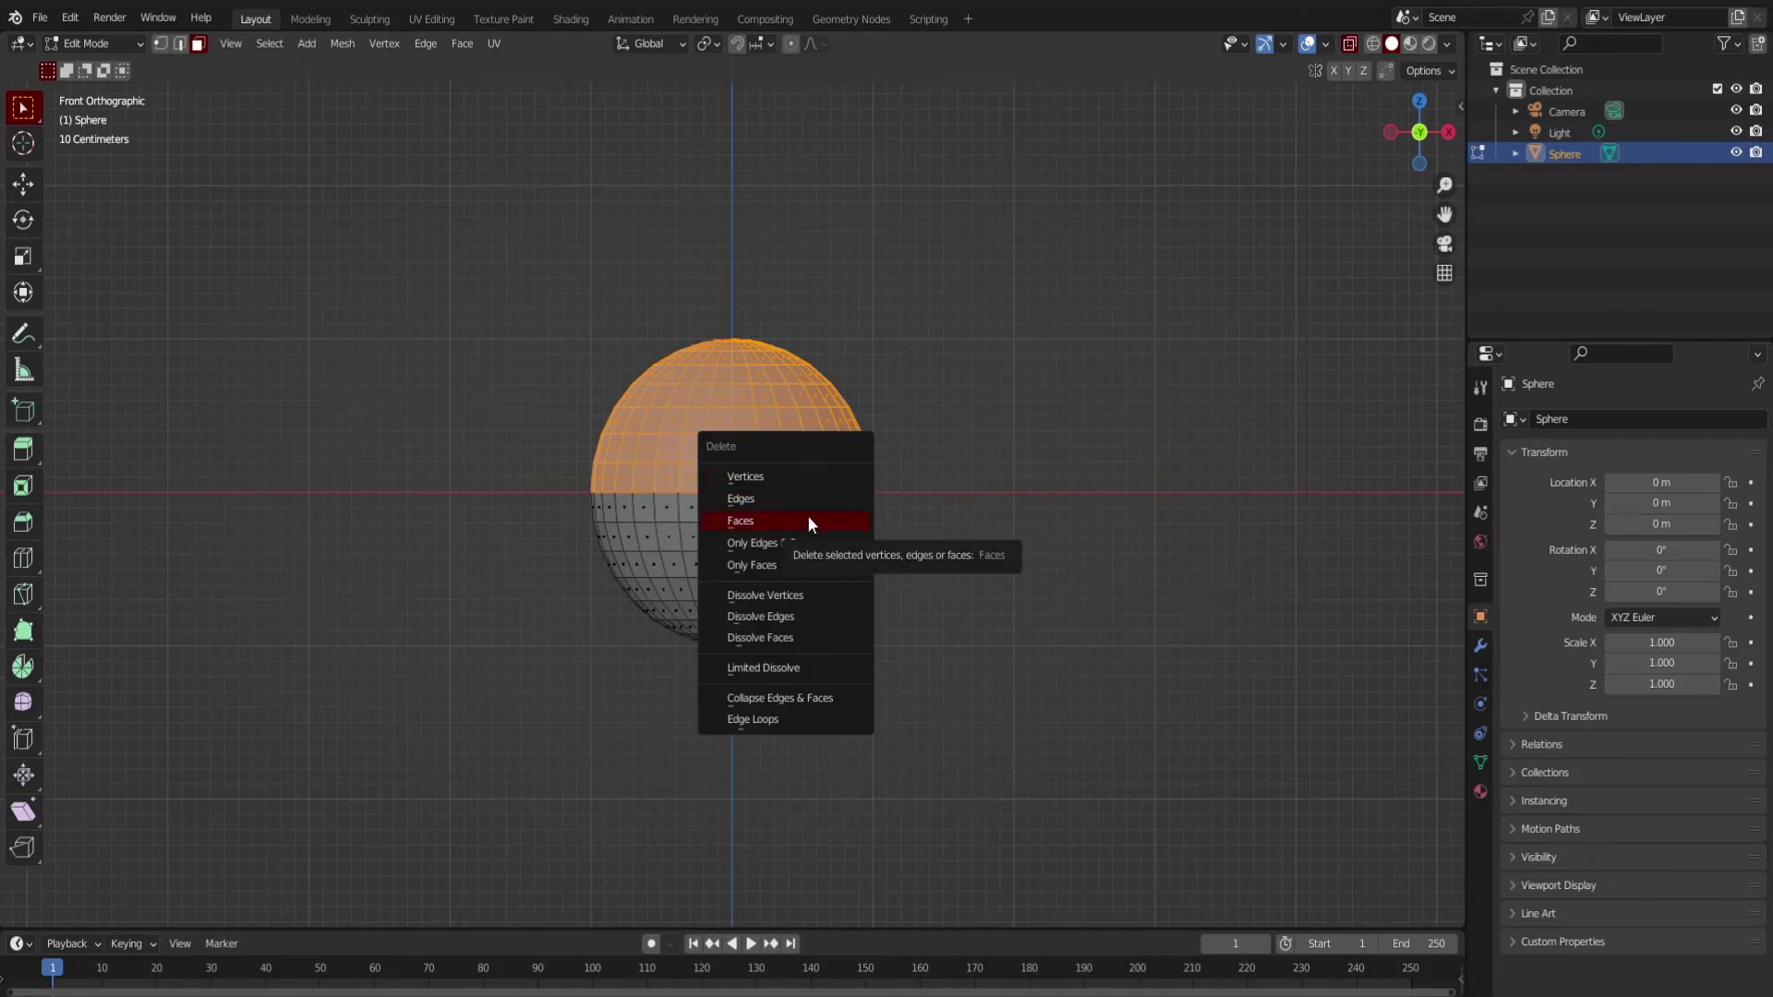
pyautogui.click(809, 516)
pyautogui.press('Tab')
pyautogui.moveTo(809, 517); pyautogui.dragTo(1159, 666, button='middle')
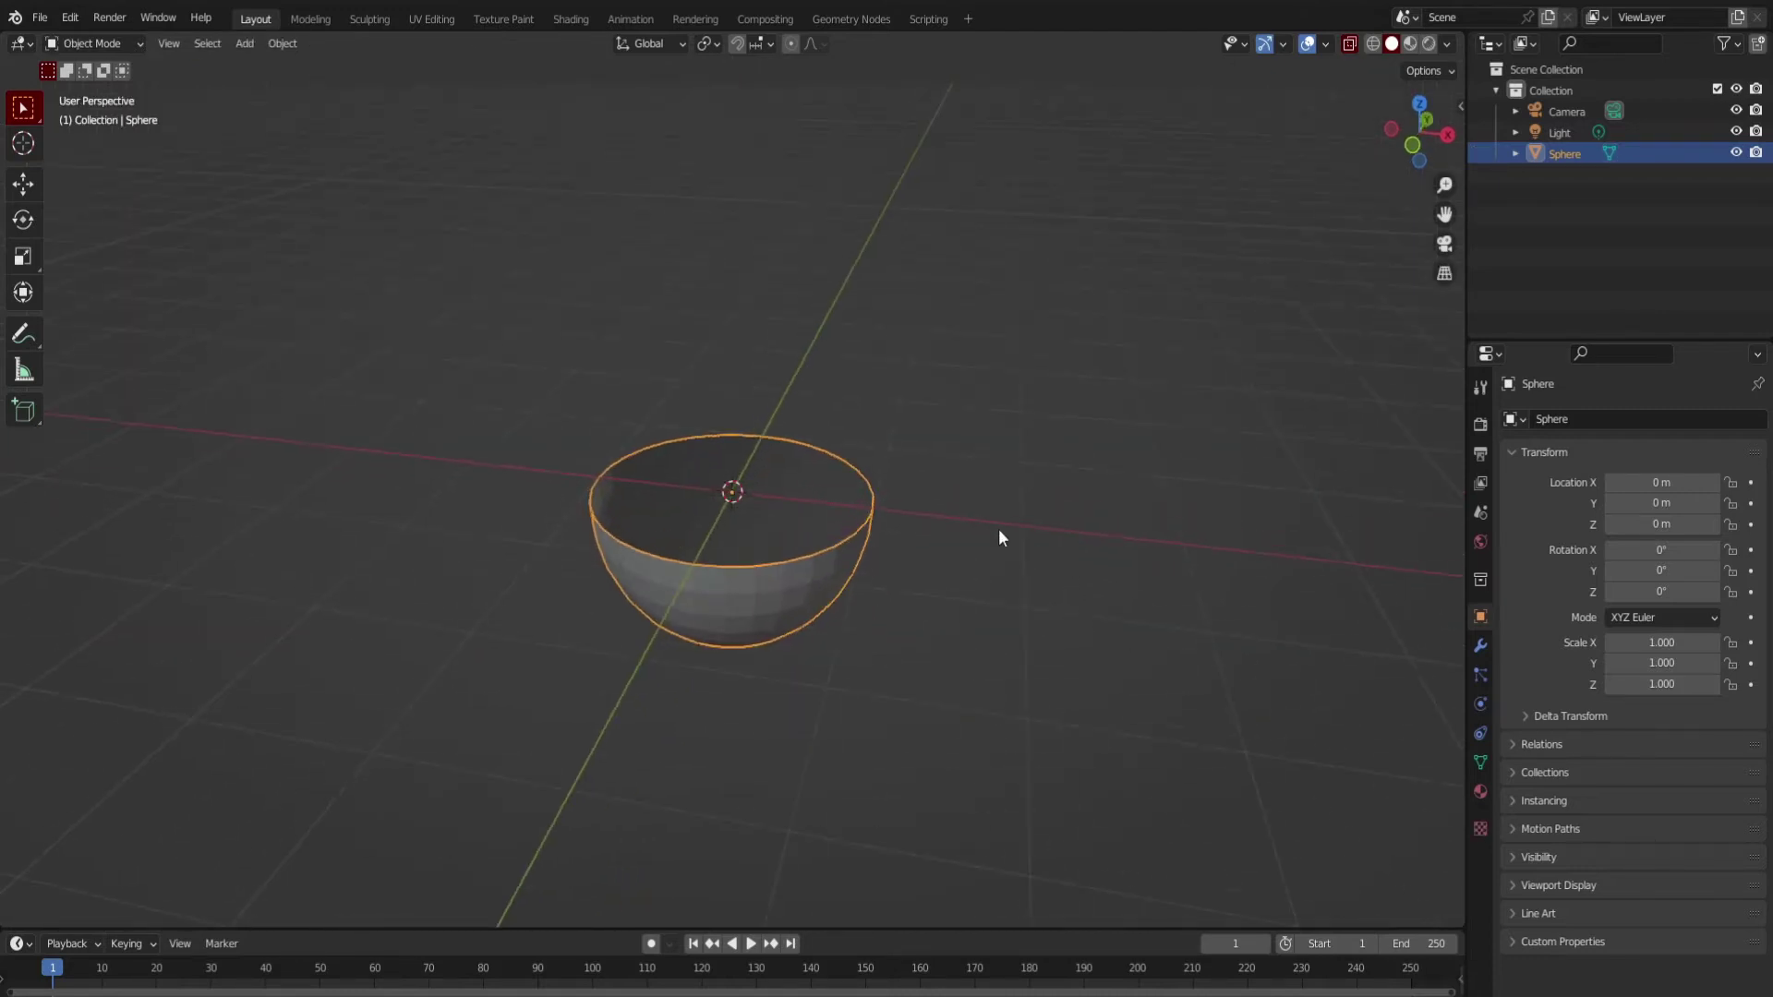
# Add a Solidify modifier with 0.021 m thickness and shade the bowl smooth.
pyautogui.hotkey('alt', 'z')
pyautogui.click(1480, 644)
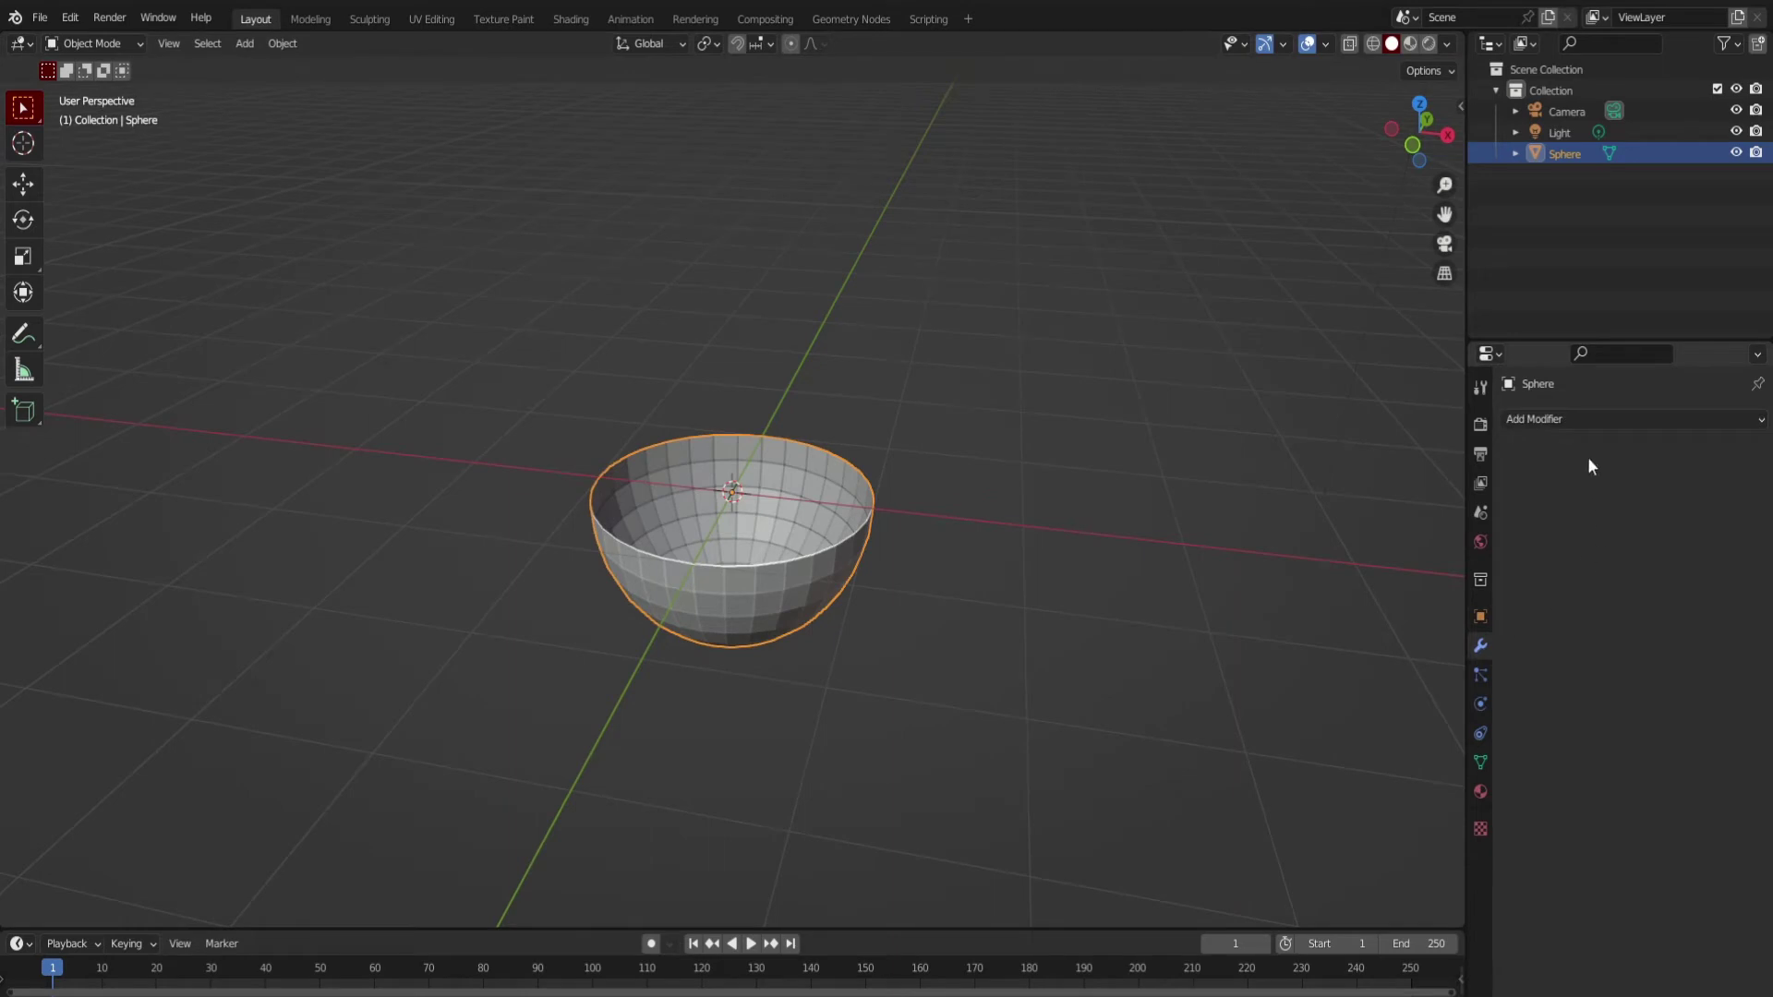
pyautogui.click(1572, 420)
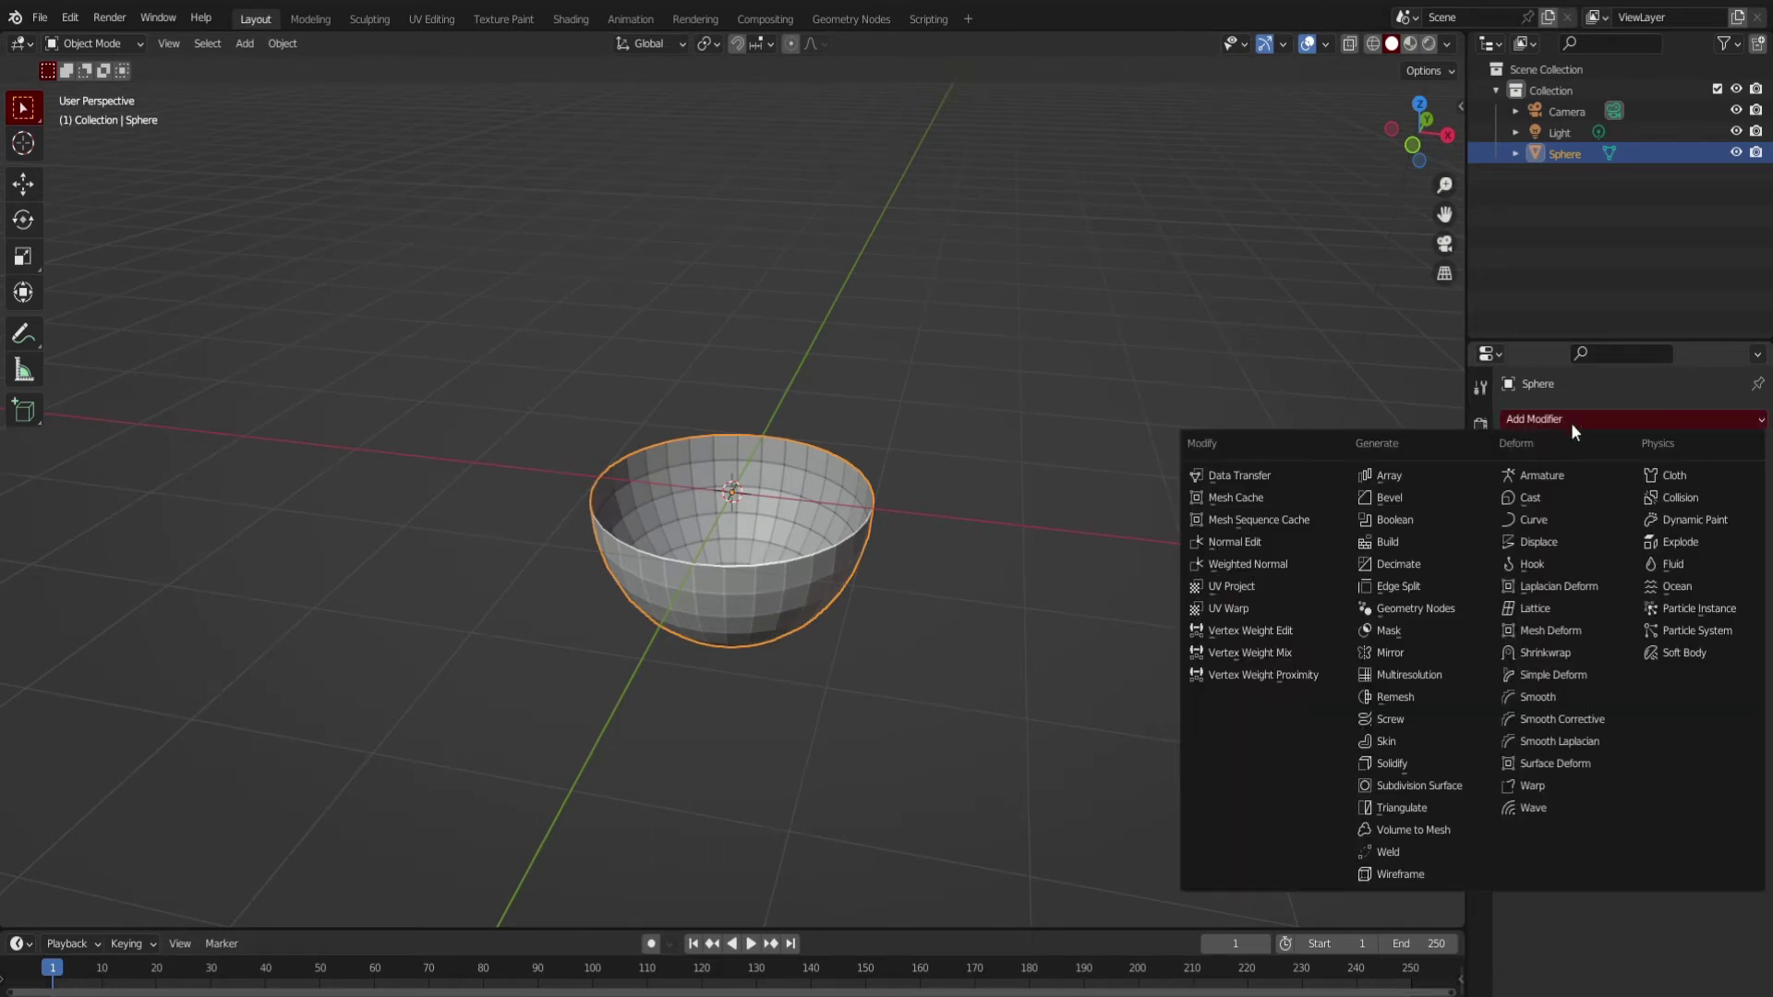
pyautogui.click(1408, 757)
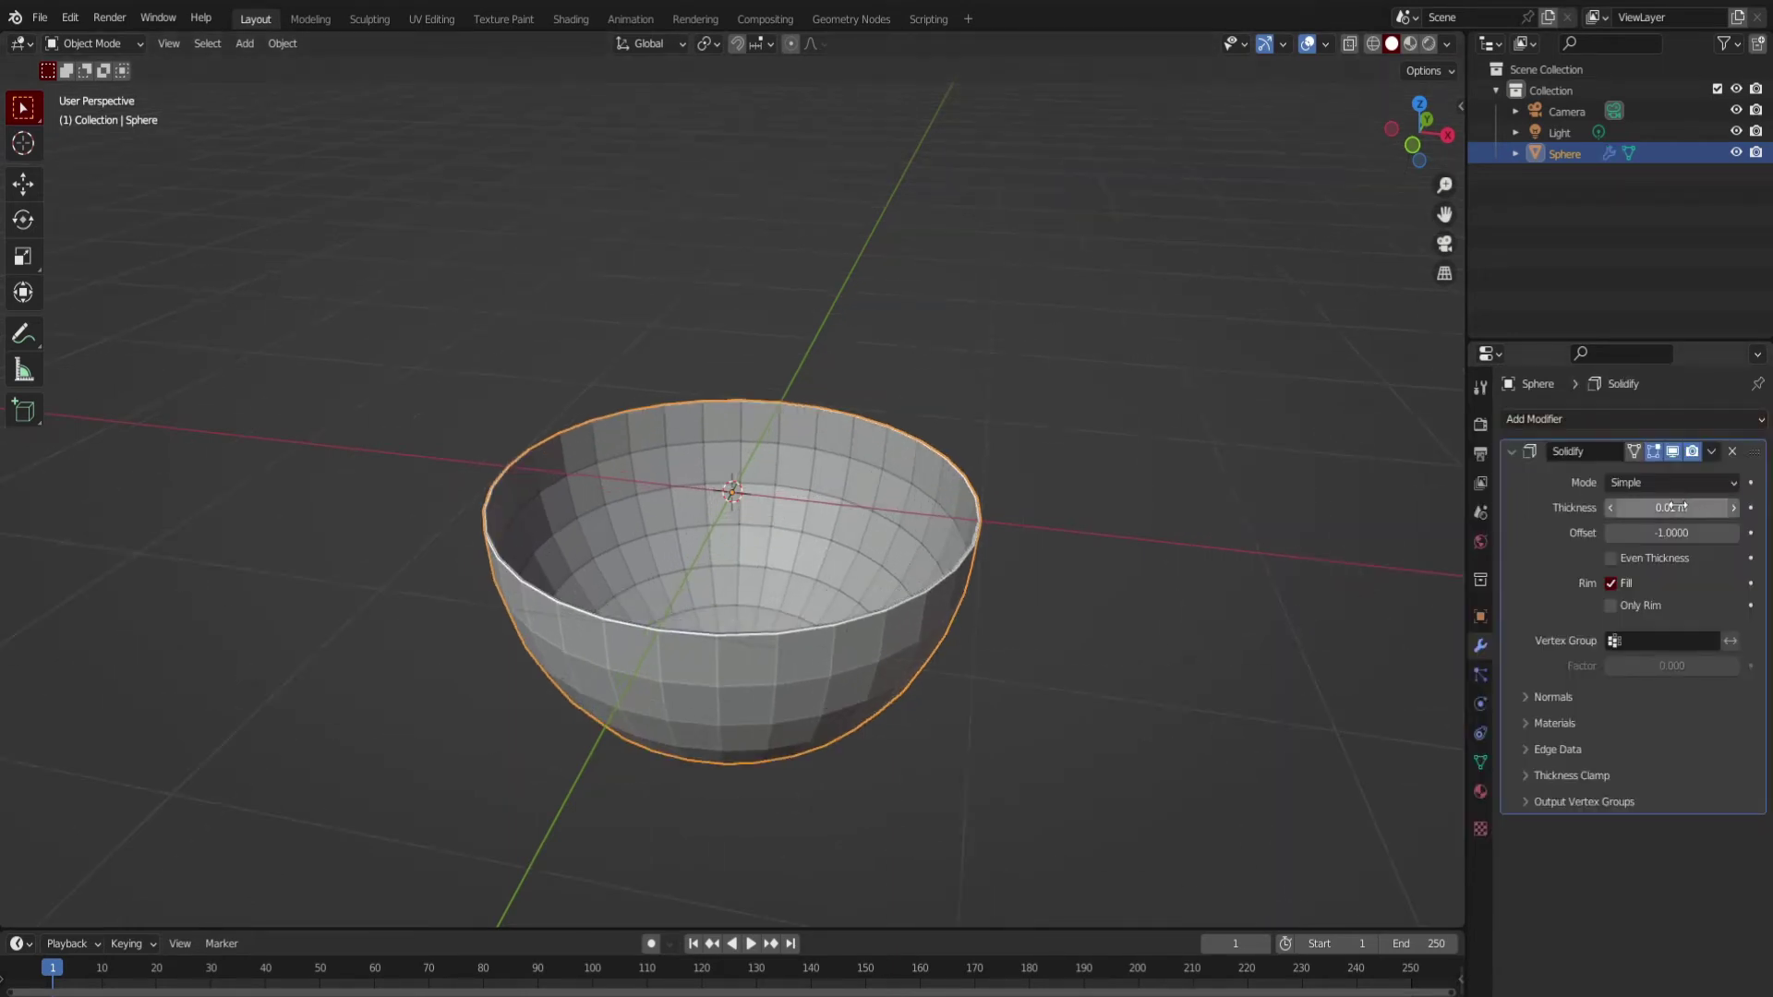
pyautogui.moveTo(1670, 507); pyautogui.dragTo(1704, 508)
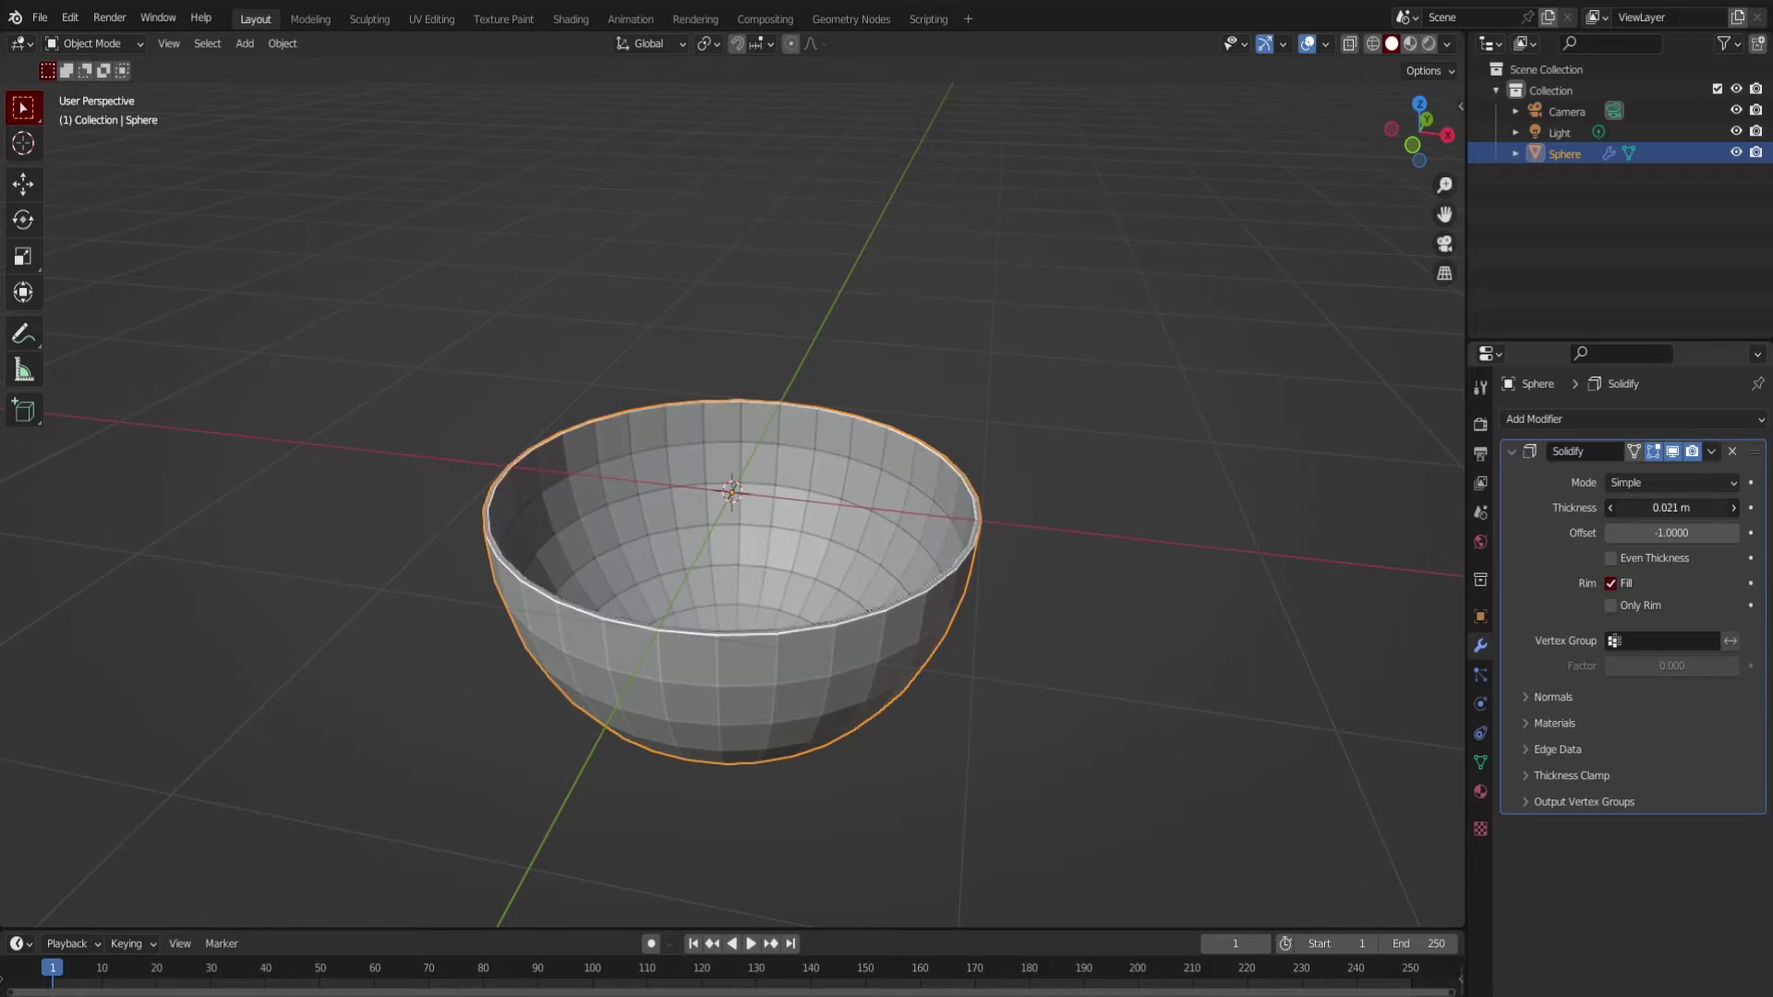
pyautogui.click(1513, 451)
pyautogui.rightClick(767, 561)
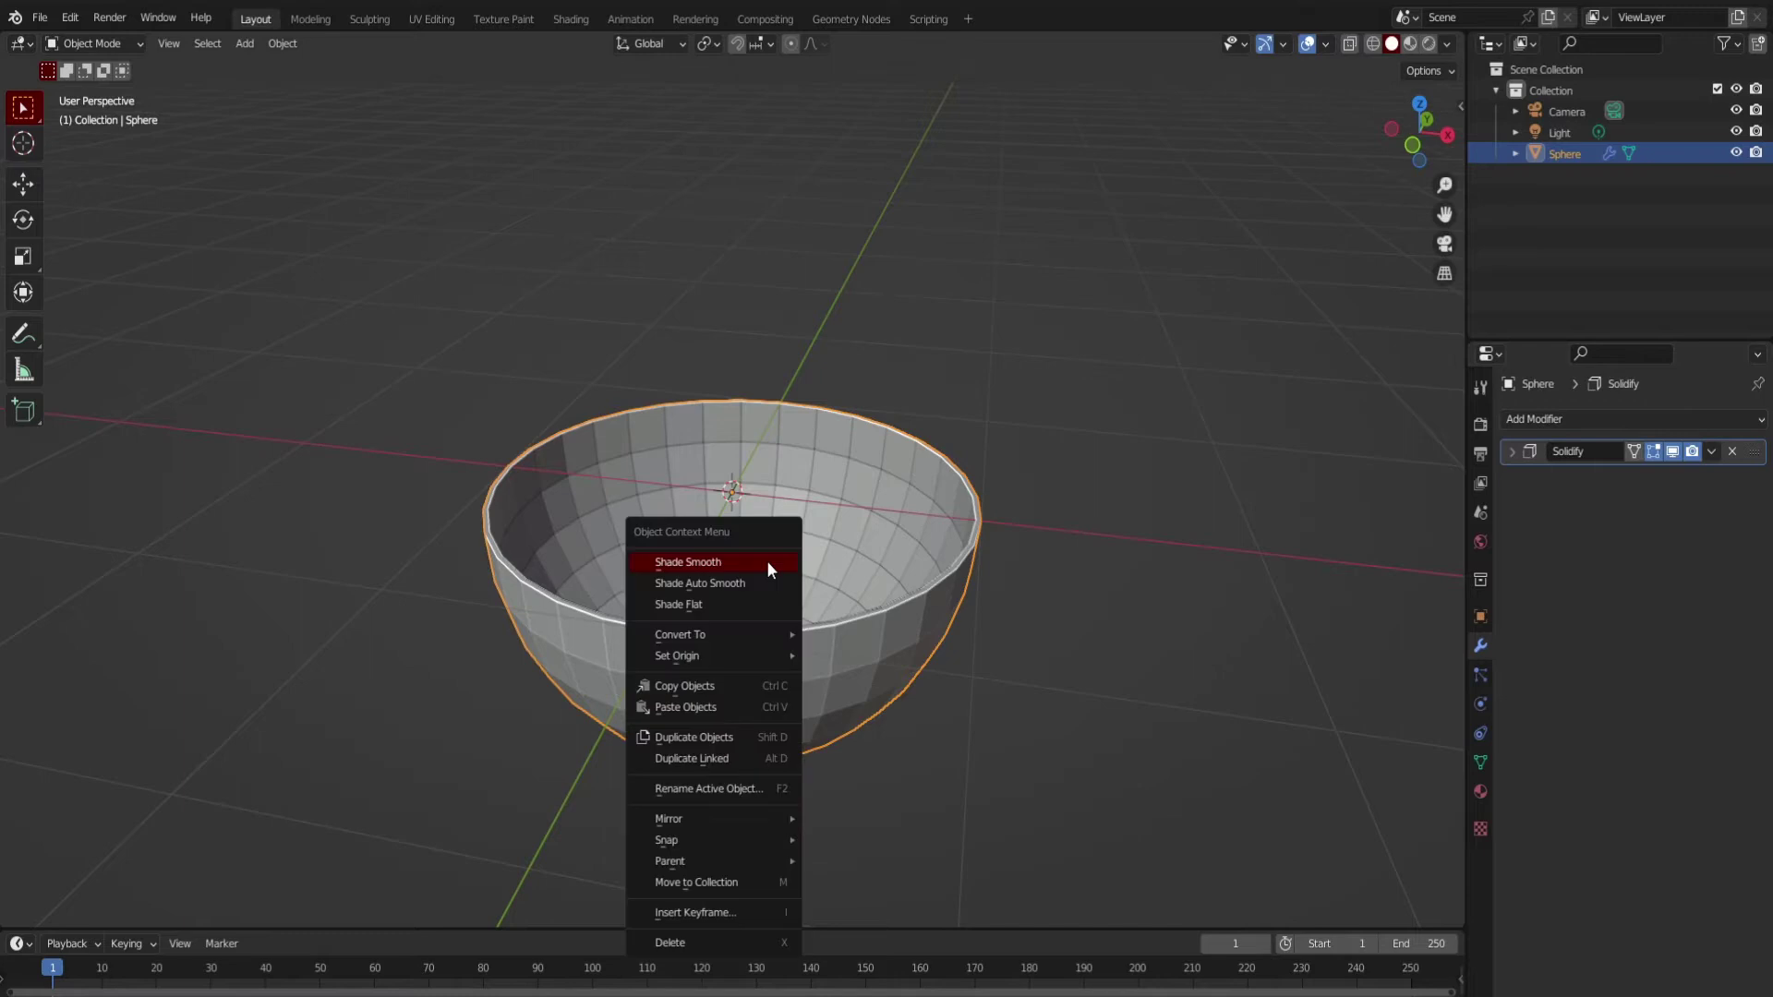
pyautogui.click(767, 562)
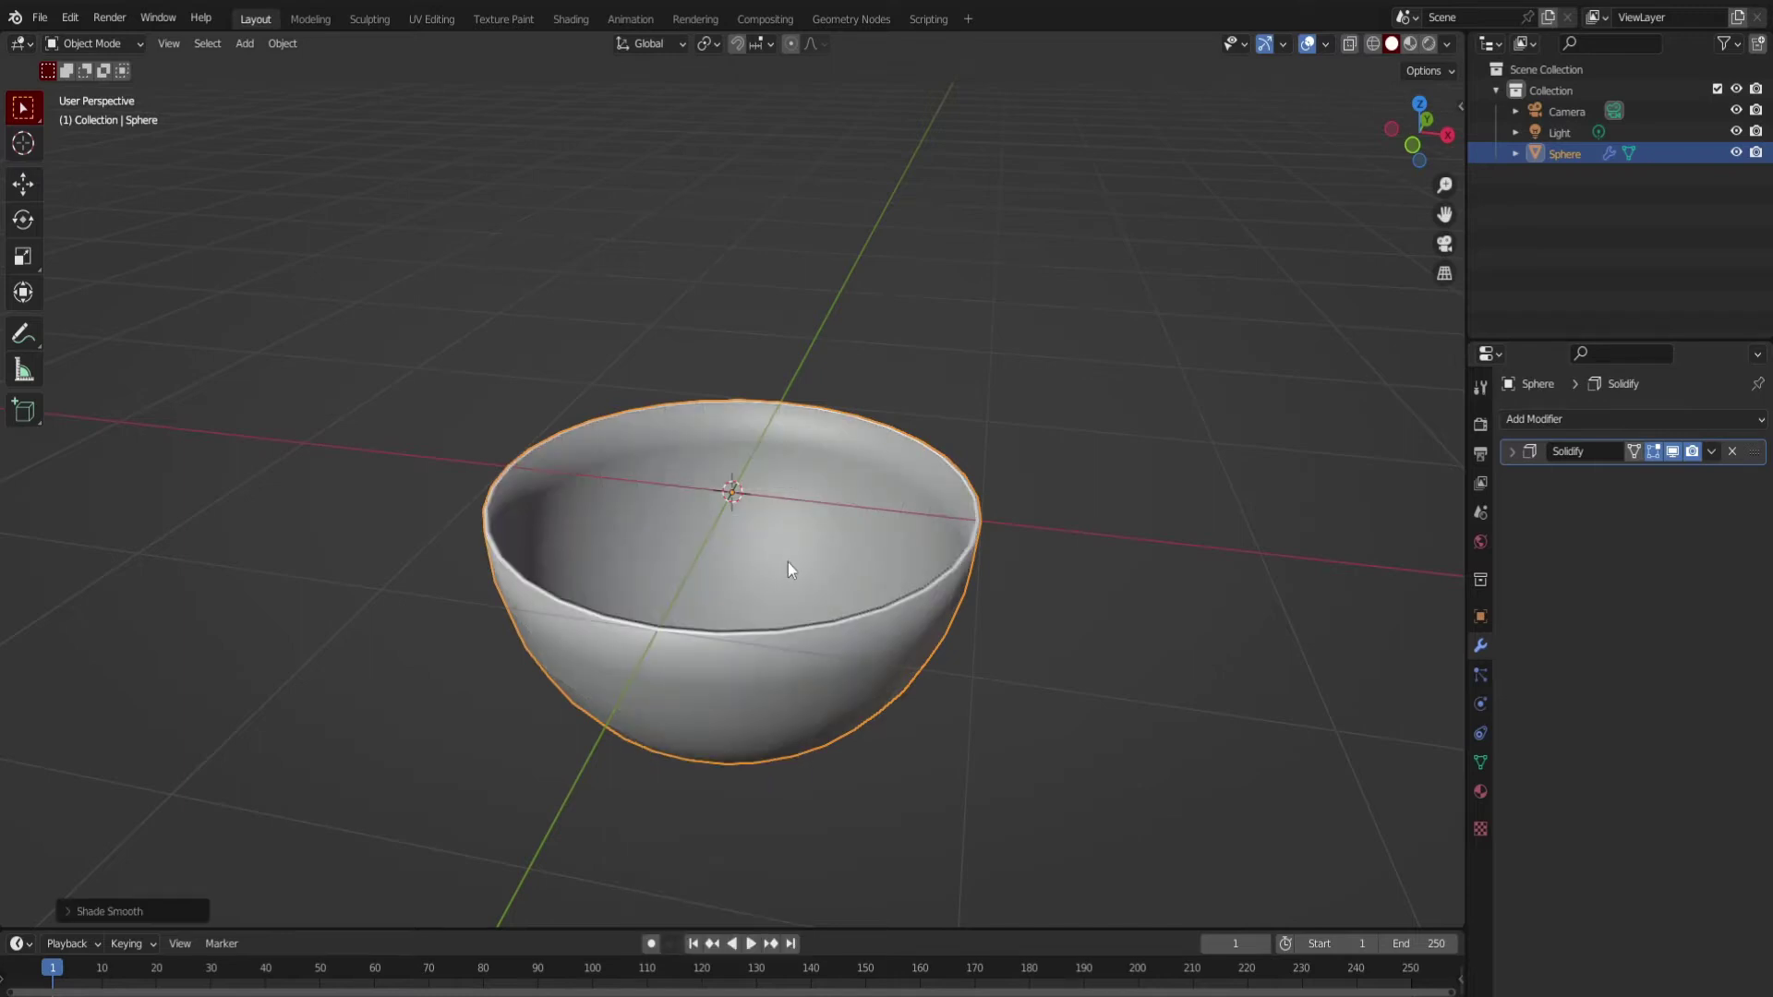
# Add Subdivision Surface and Bevel modifiers to the bowl.
pyautogui.click(1561, 423)
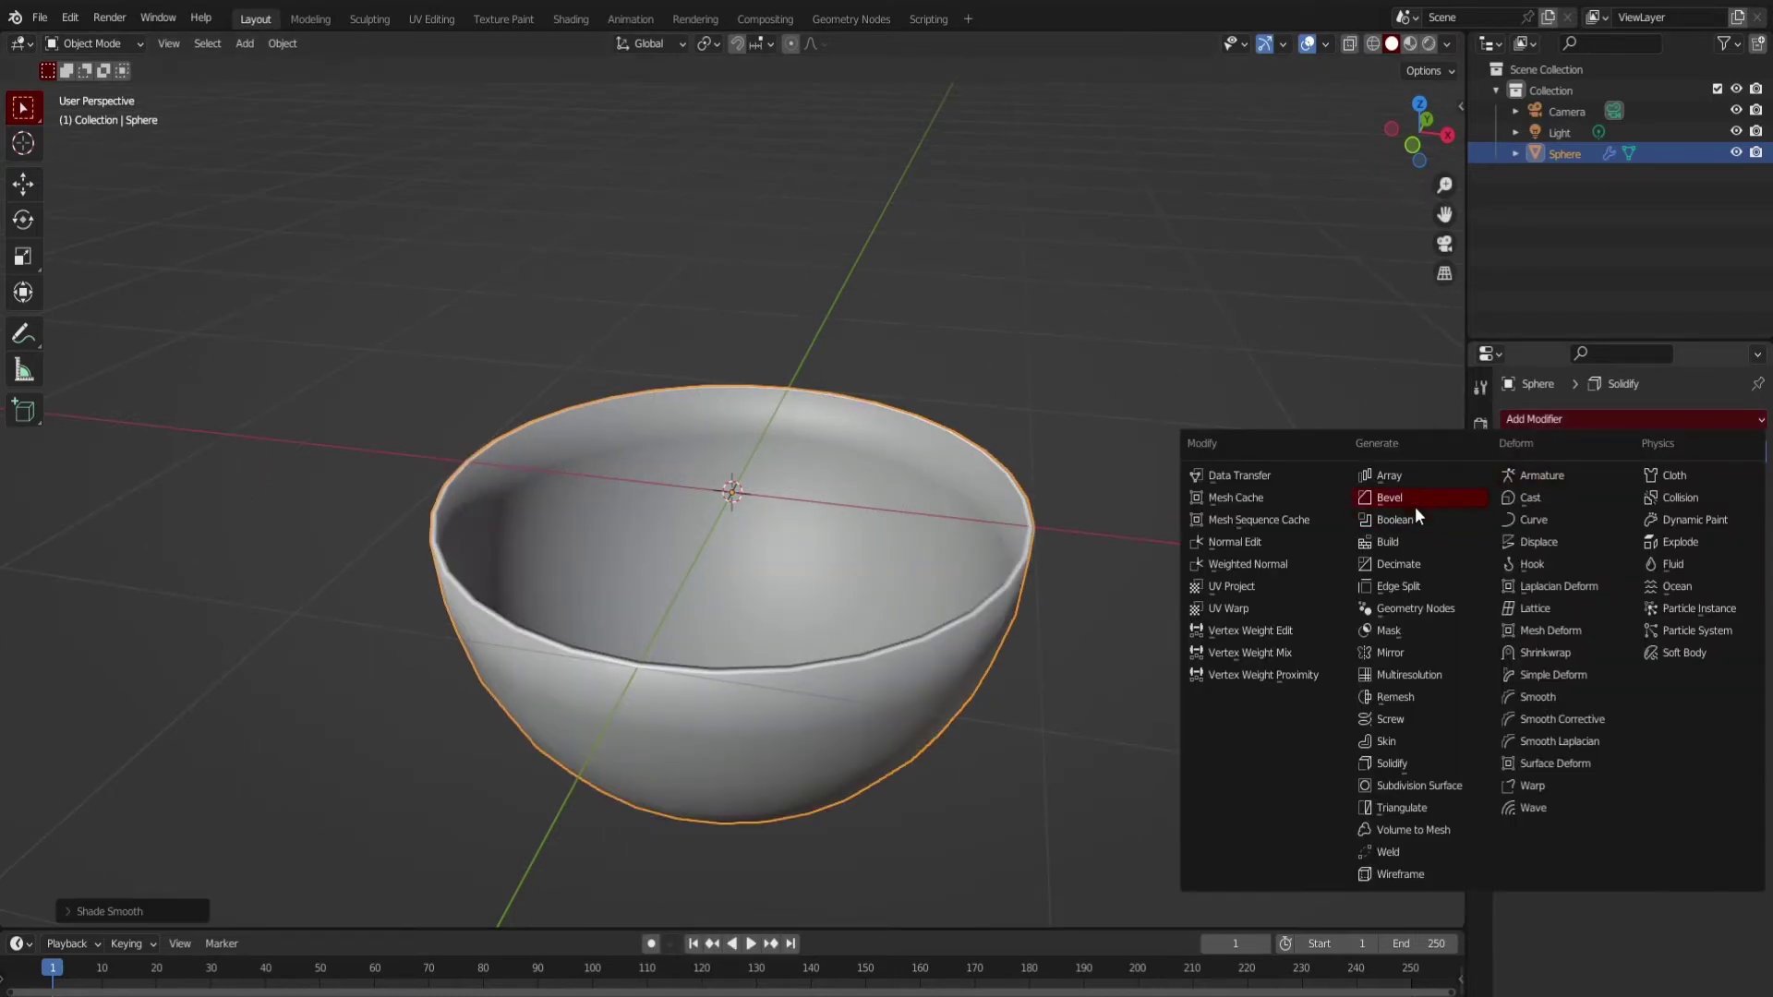
pyautogui.click(1393, 785)
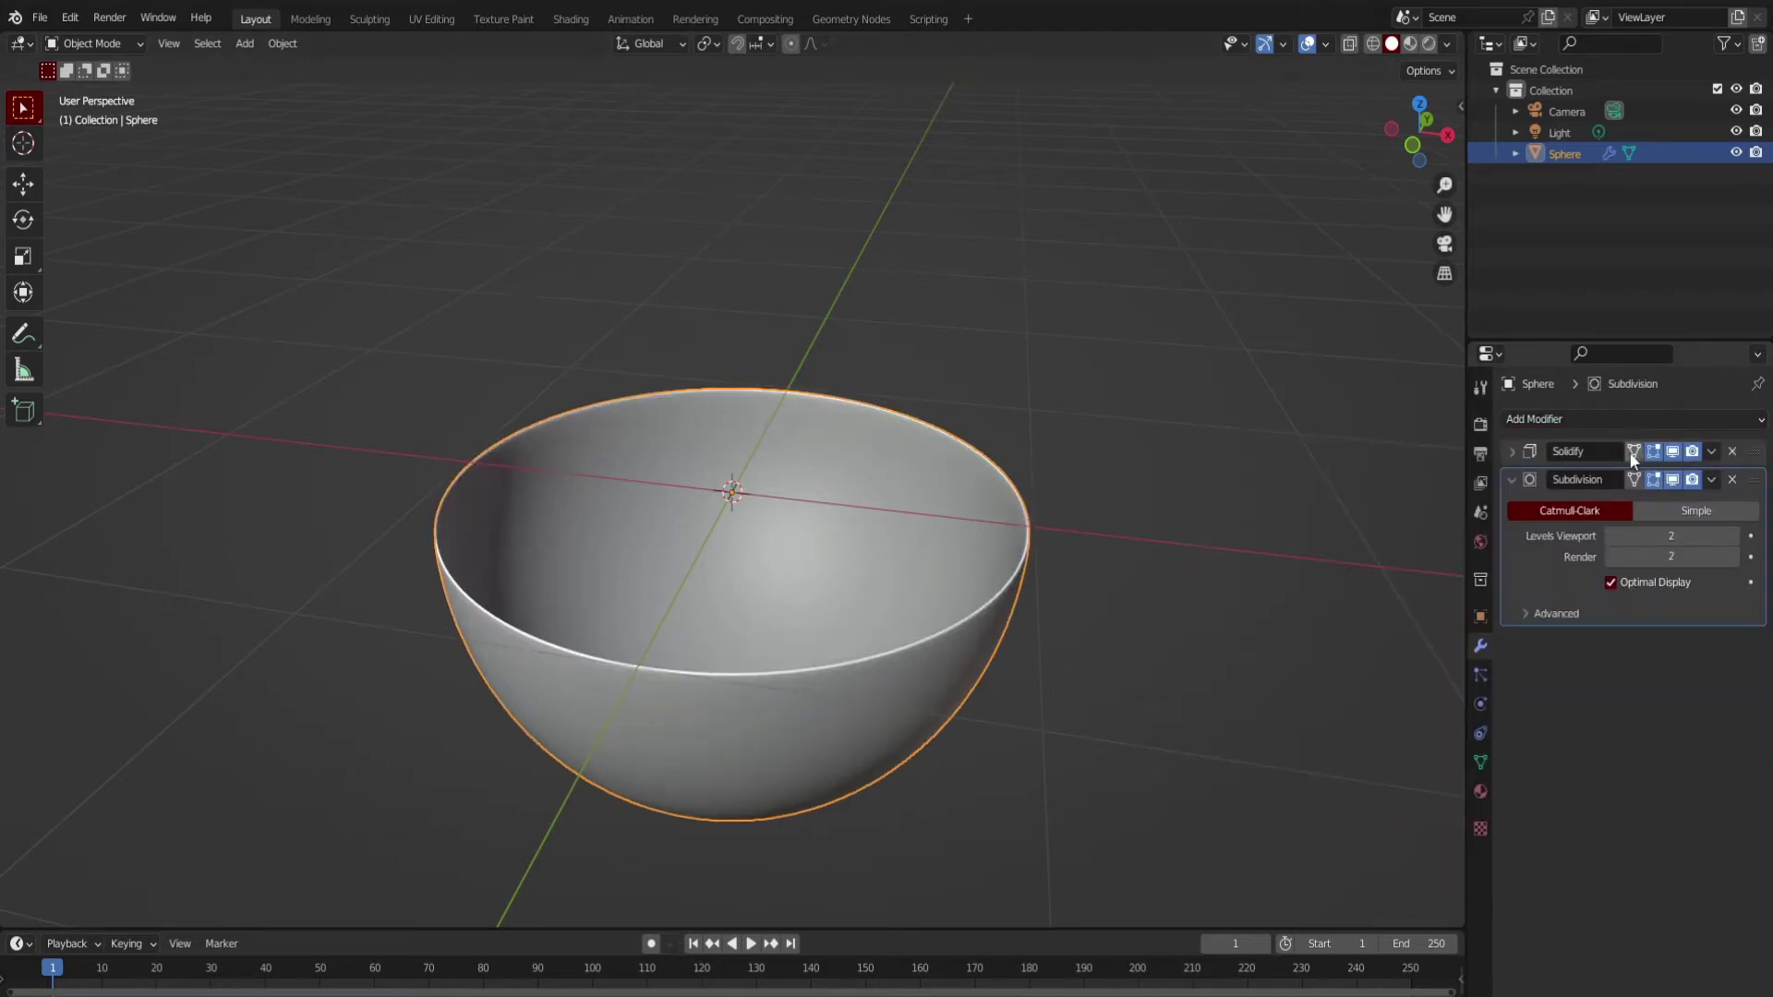
pyautogui.click(1593, 420)
pyautogui.click(1429, 498)
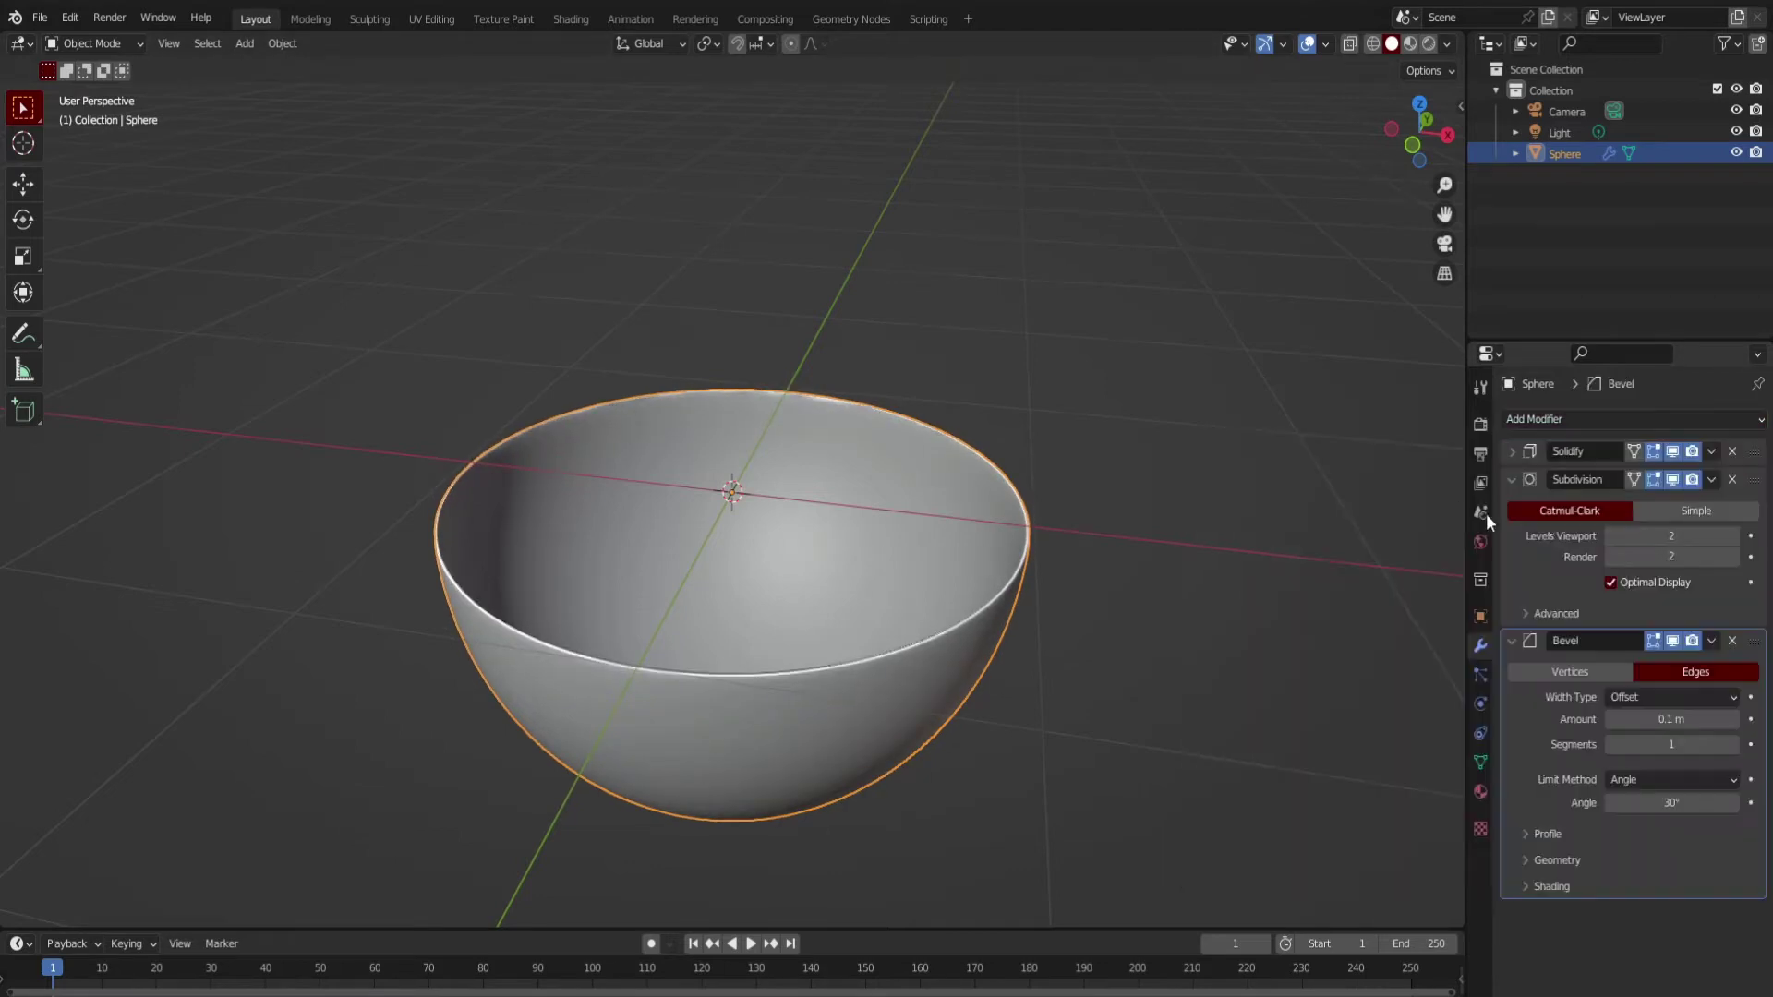
pyautogui.click(1511, 480)
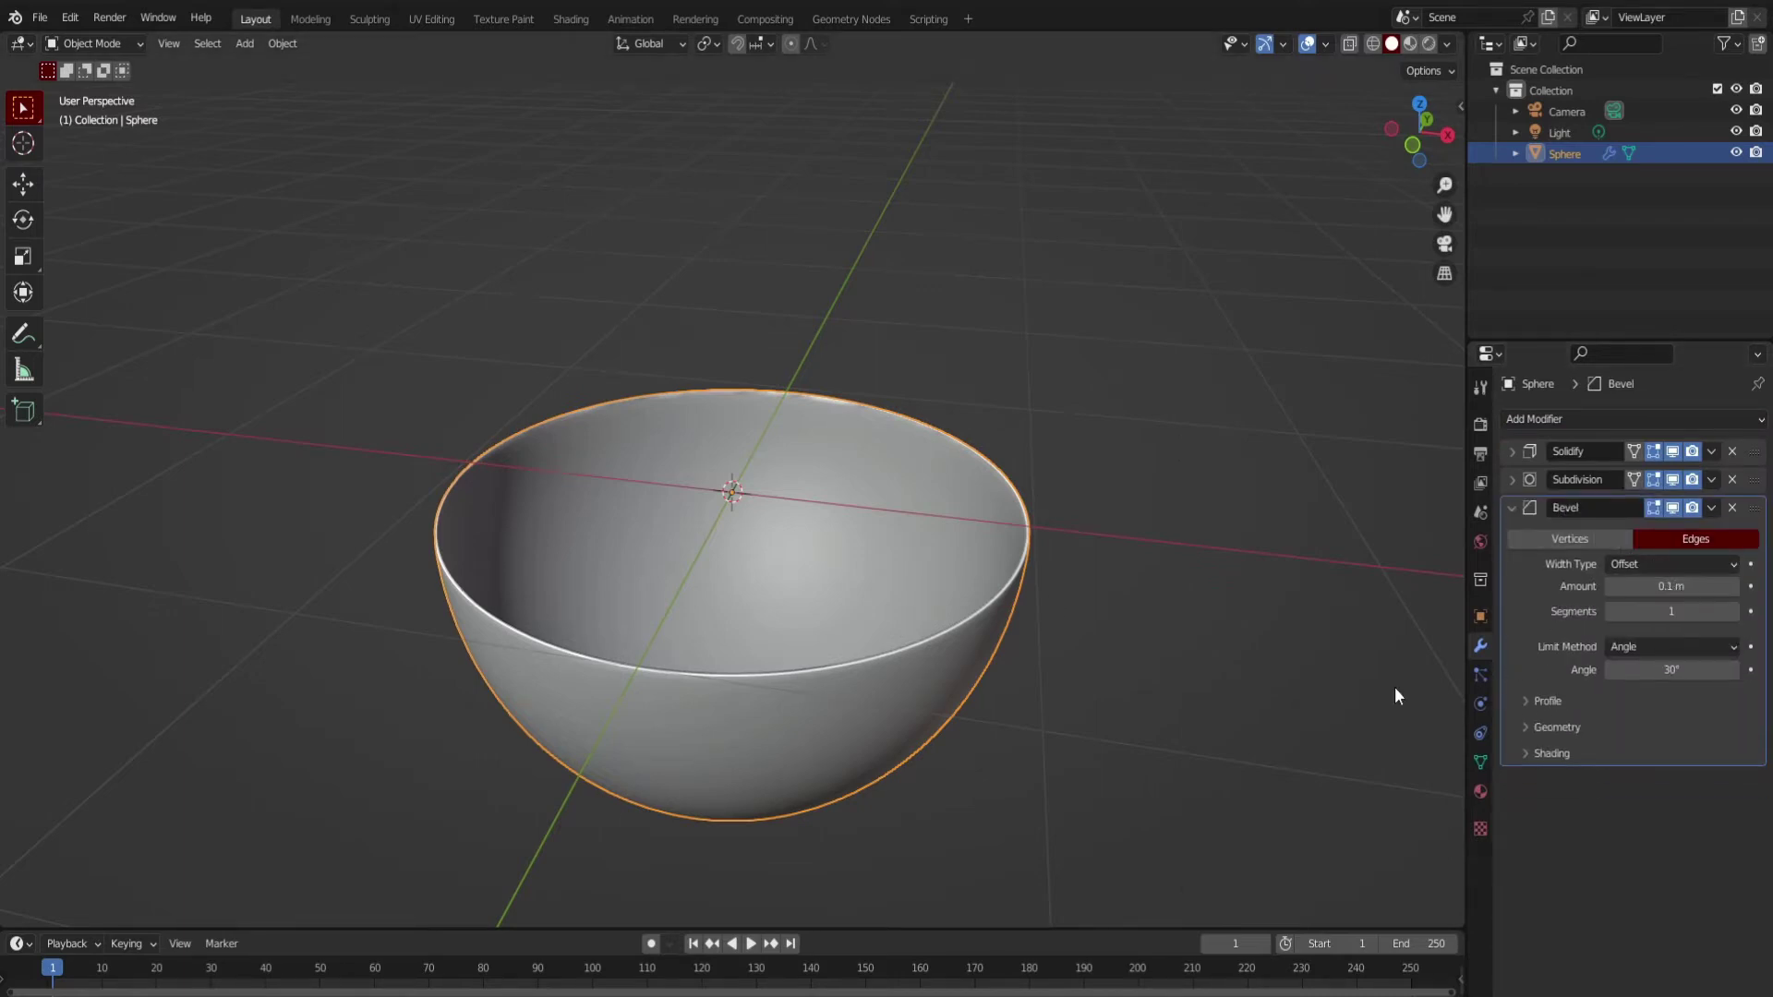
pyautogui.moveTo(1054, 594); pyautogui.dragTo(988, 627, button='middle')
pyautogui.click(1512, 507)
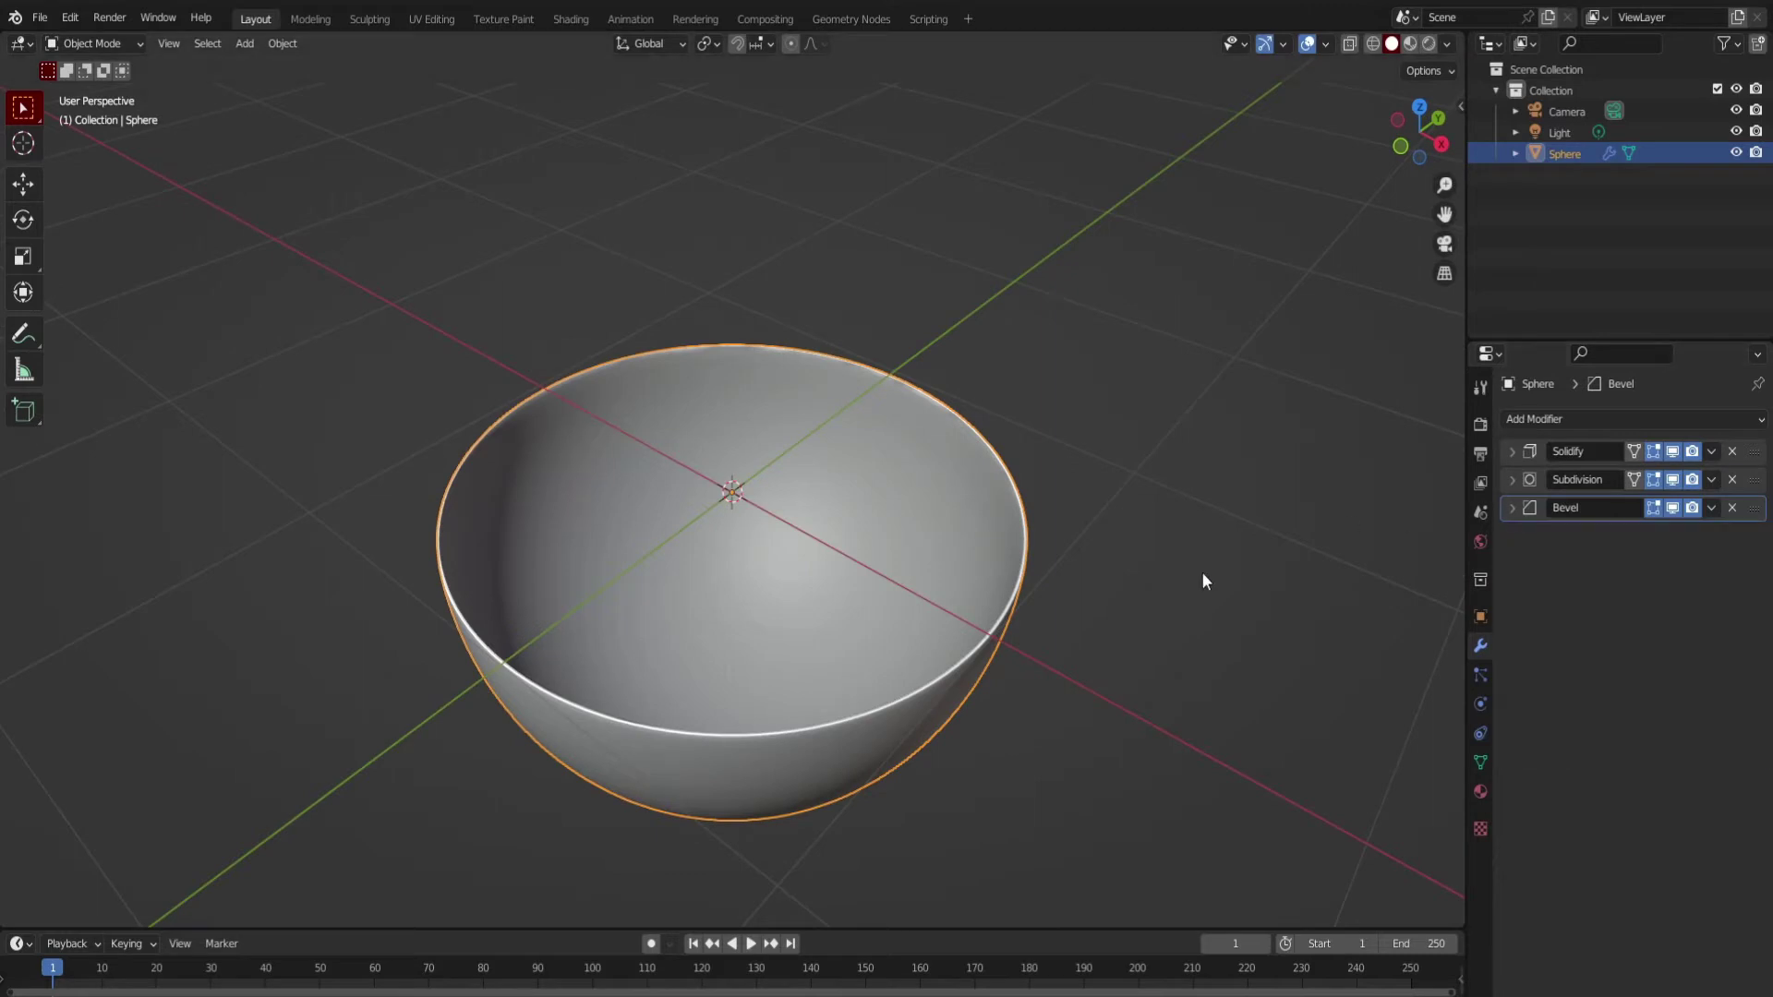
pyautogui.moveTo(1200, 572)
pyautogui.mouseDown(button='middle')
pyautogui.moveTo(1131, 600)
pyautogui.moveTo(850, 511)
pyautogui.mouseUp(button='middle')
# Add an empty at the origin and reselect the bowl.
pyautogui.hotkey('shift', 'a')
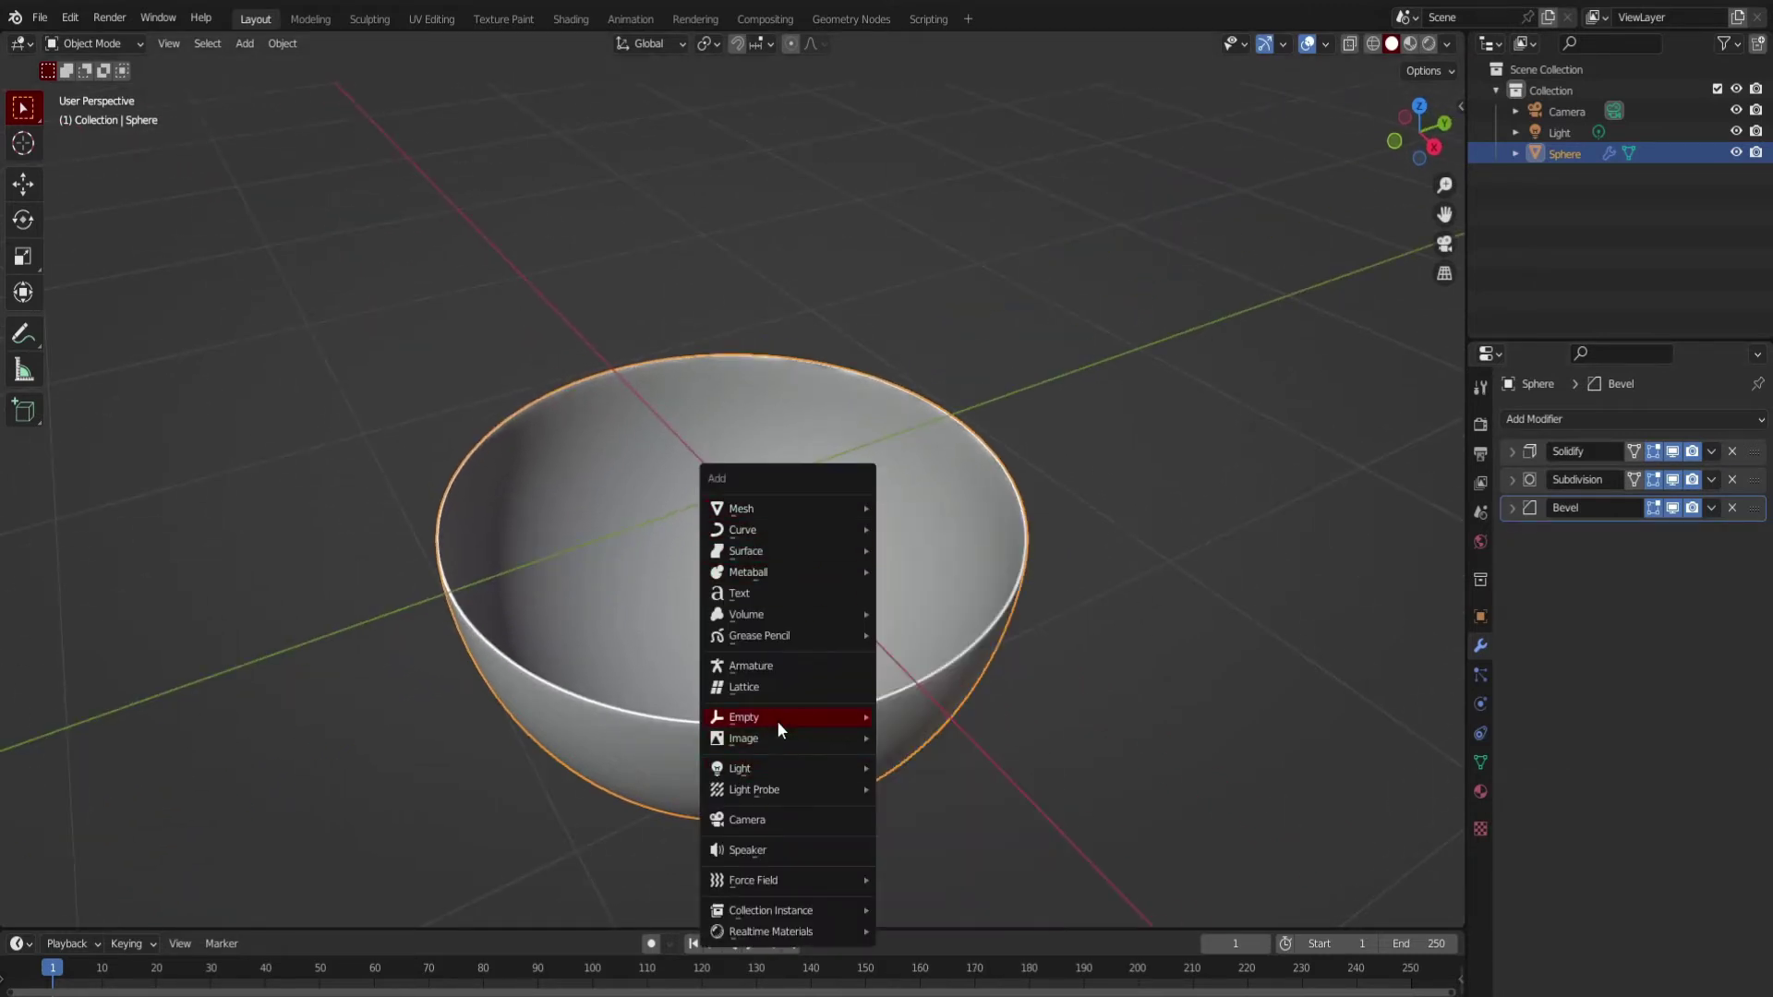
pyautogui.moveTo(744, 718)
pyautogui.click(908, 725)
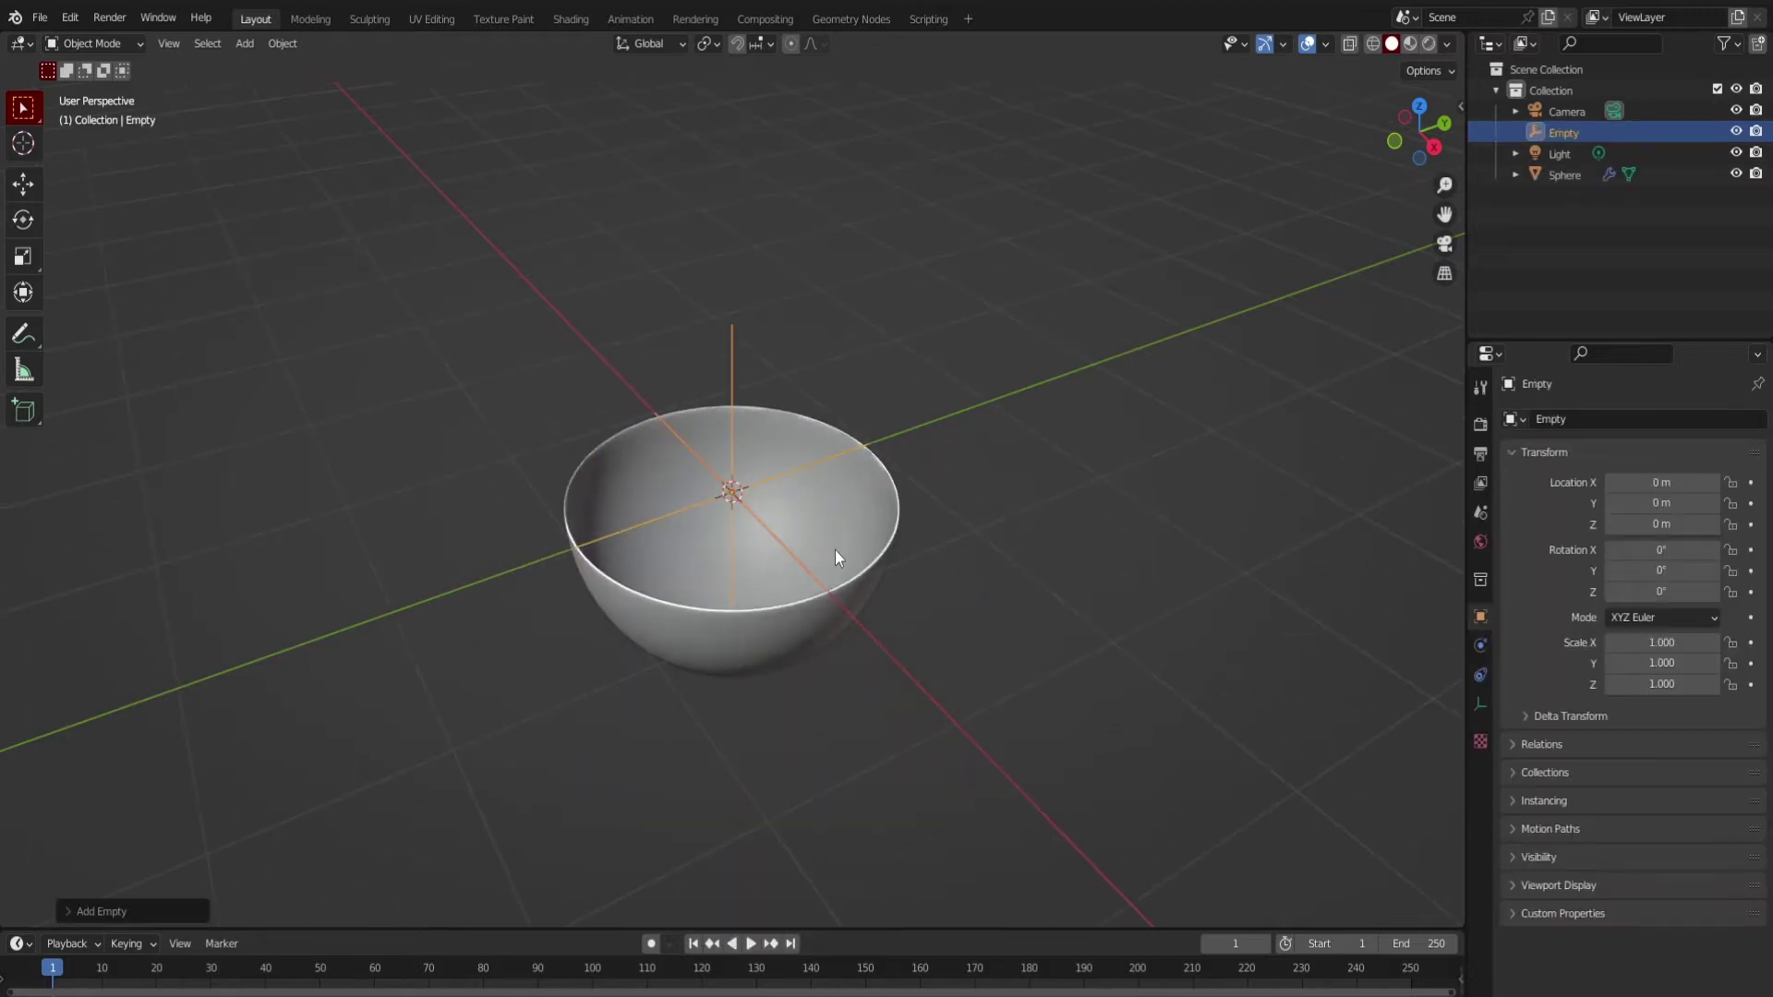
pyautogui.click(836, 551)
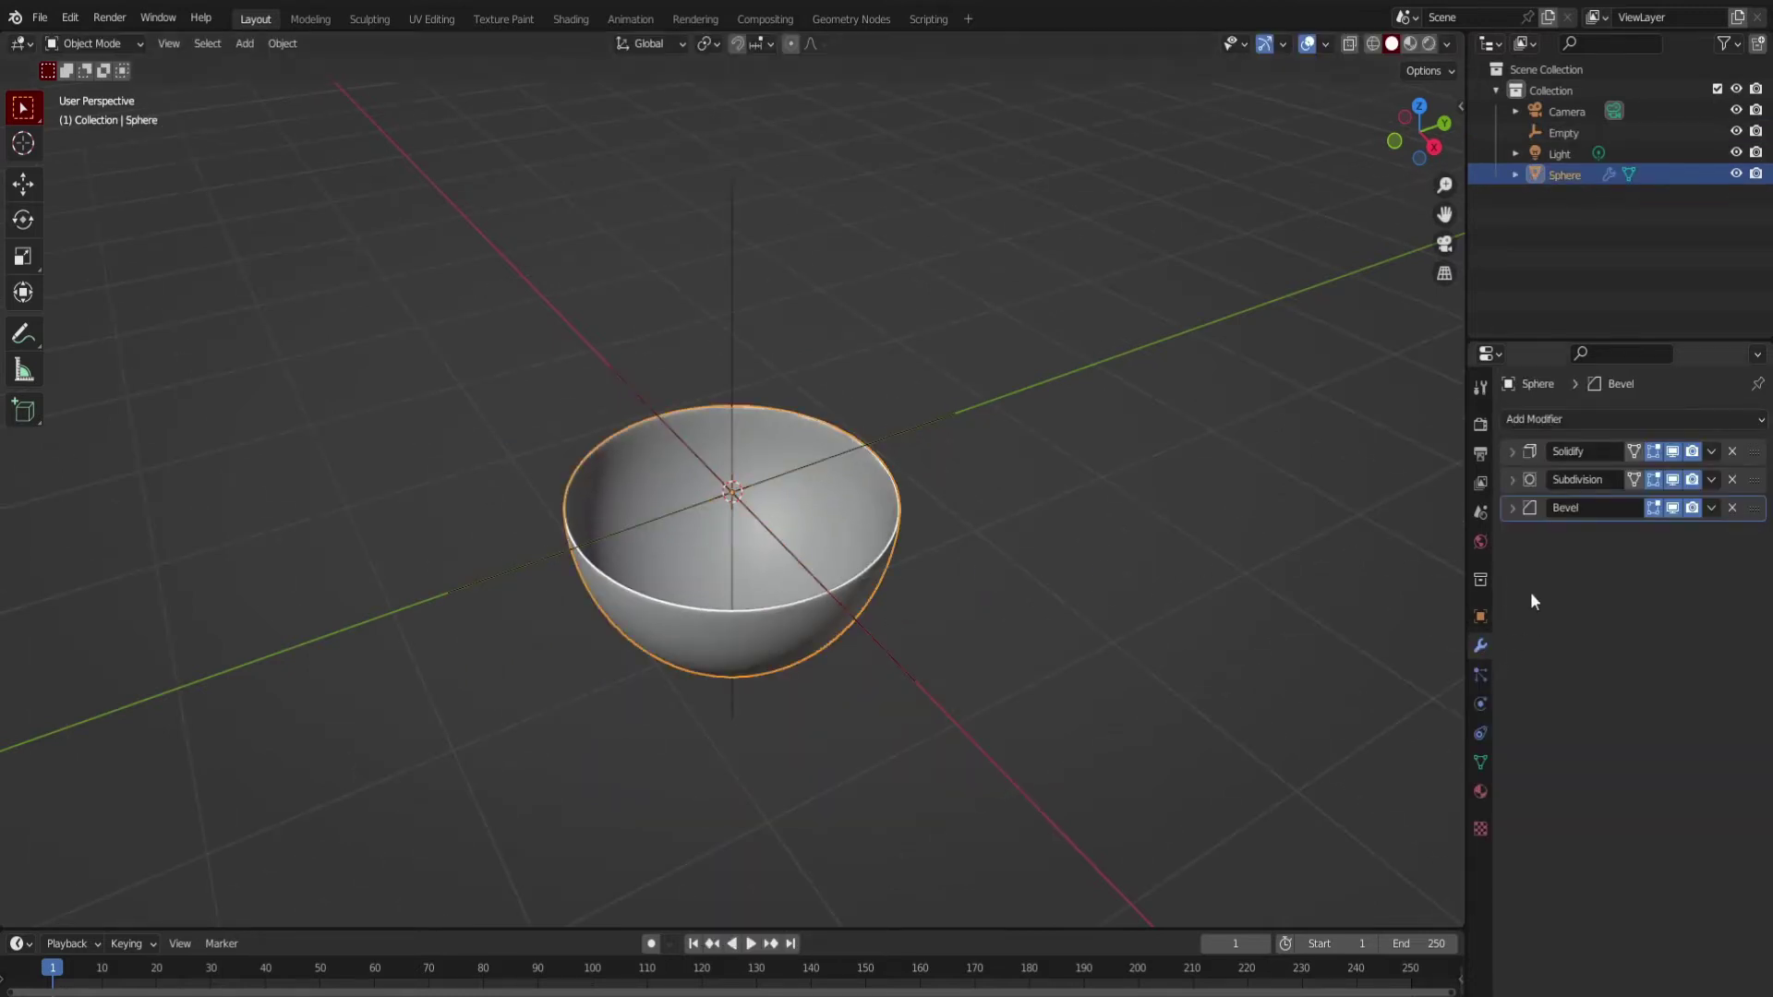
# Add an Array modifier with relative offset off and the Empty as object offset.
pyautogui.click(1539, 419)
pyautogui.click(1393, 474)
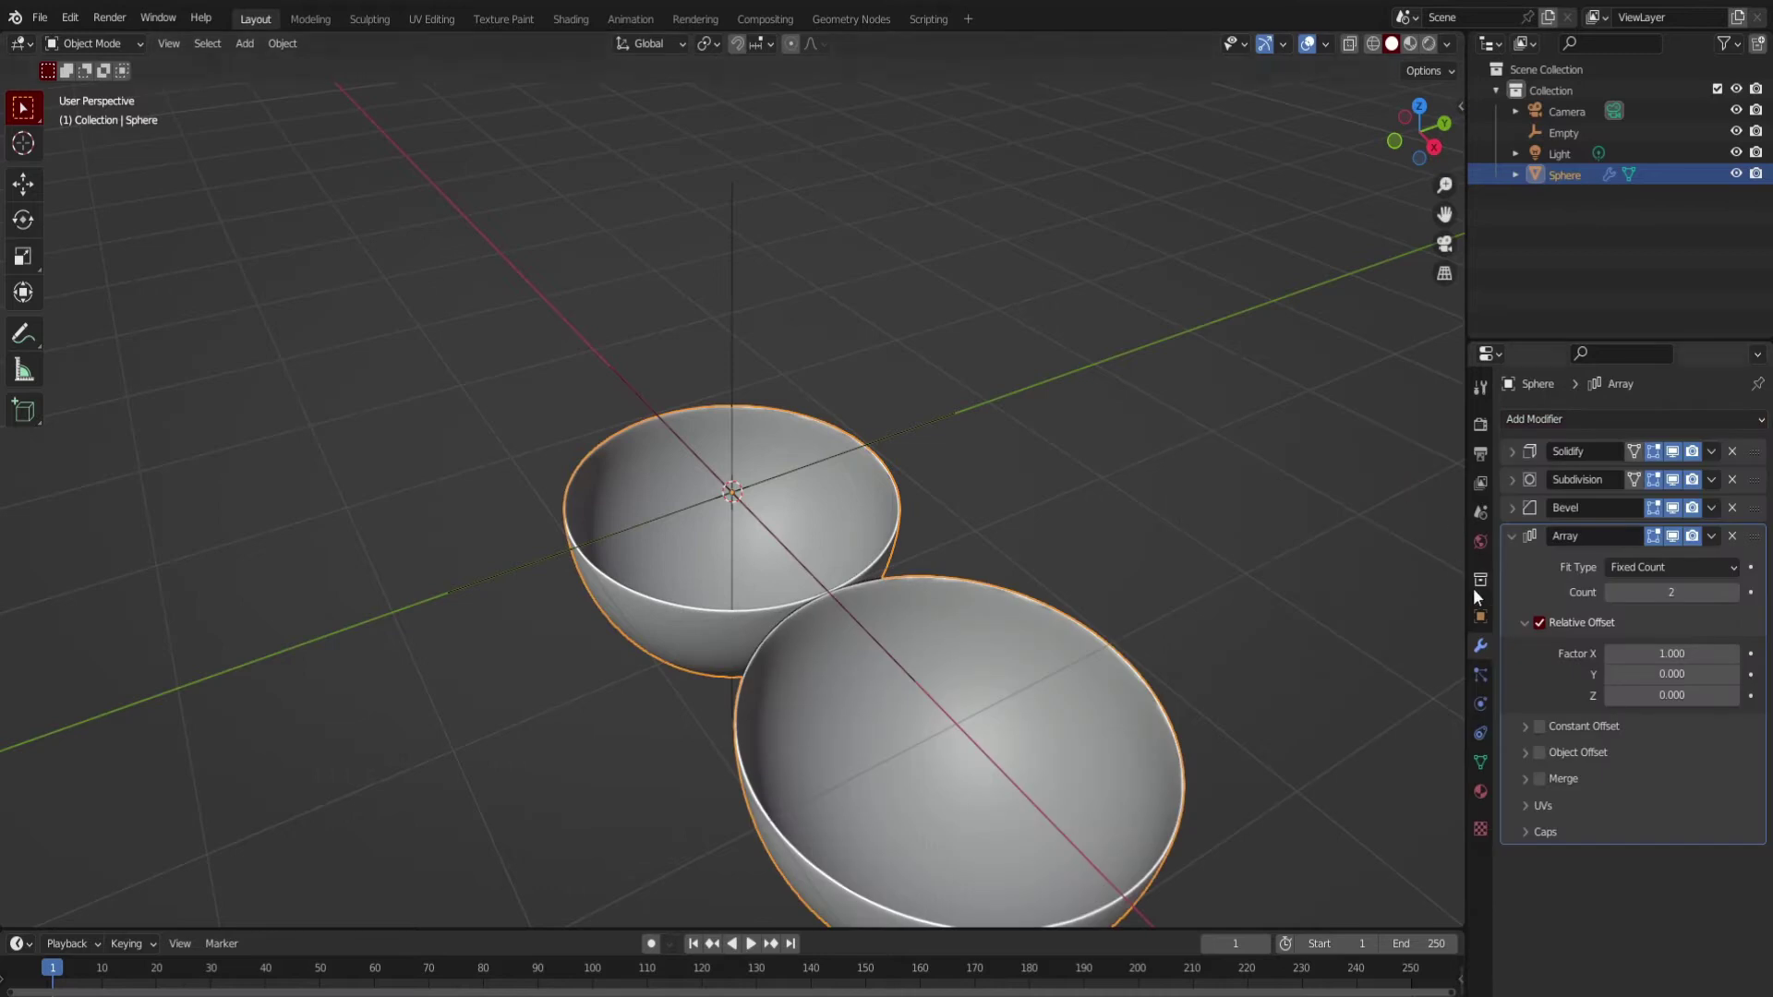
pyautogui.click(1543, 623)
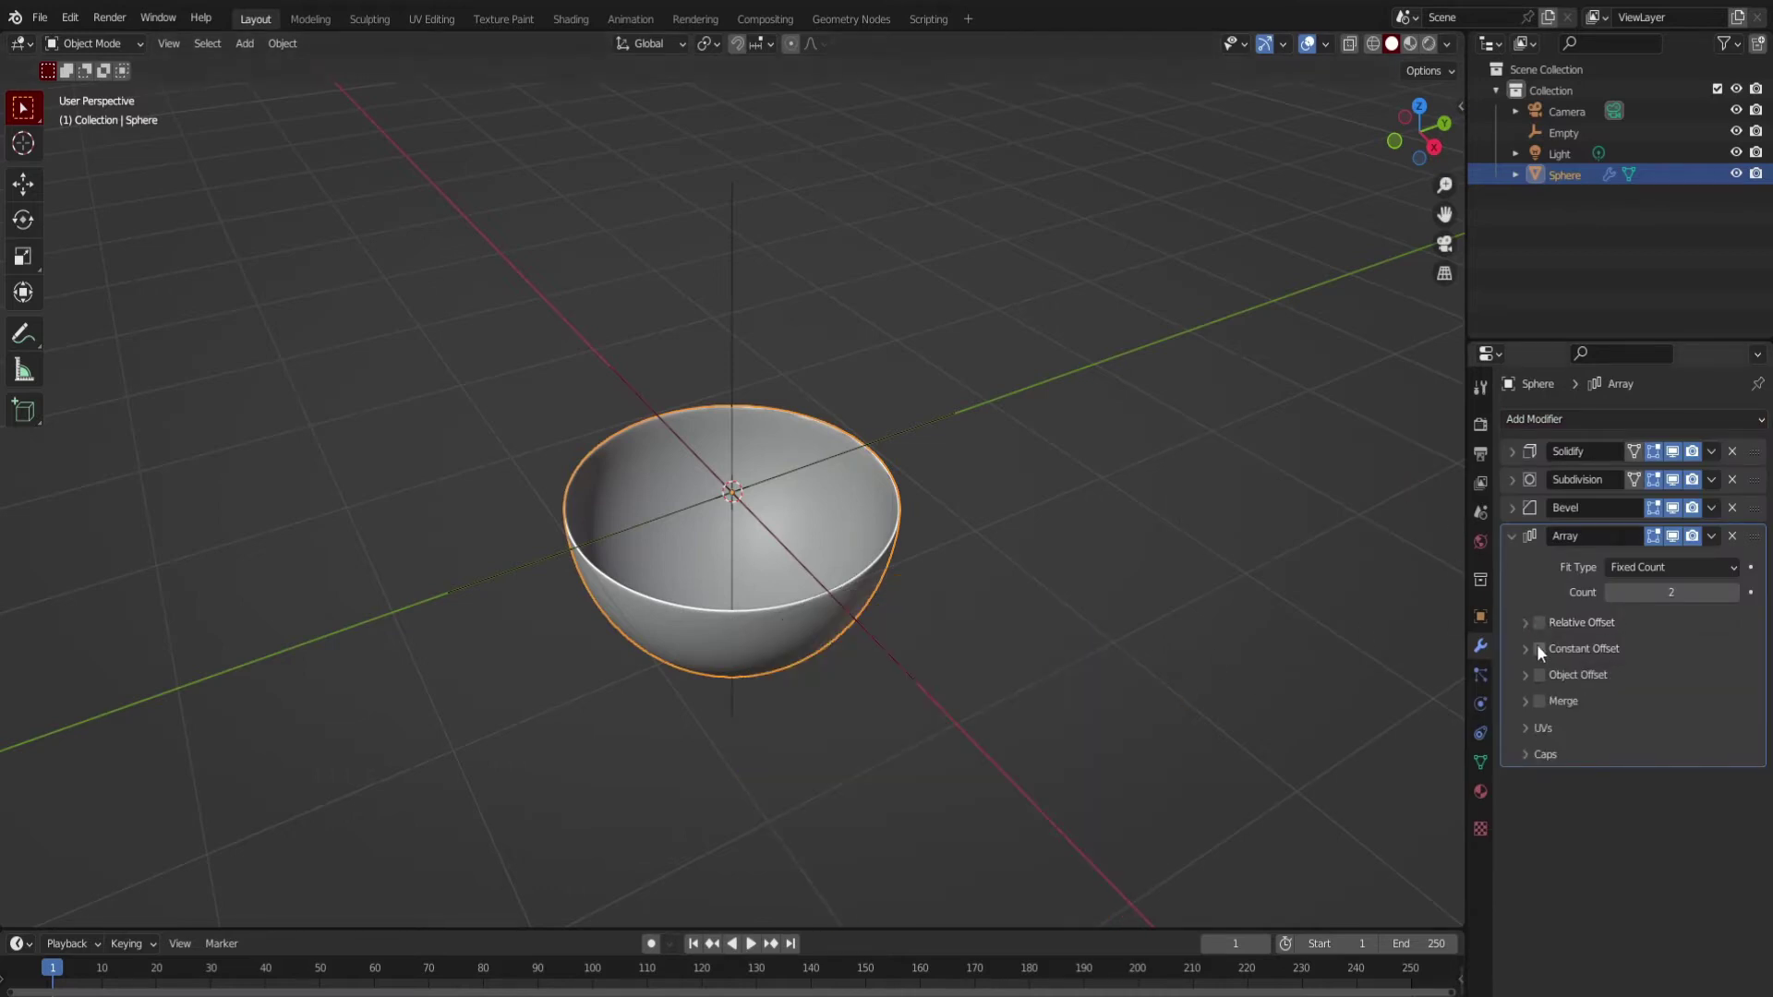
pyautogui.click(1539, 674)
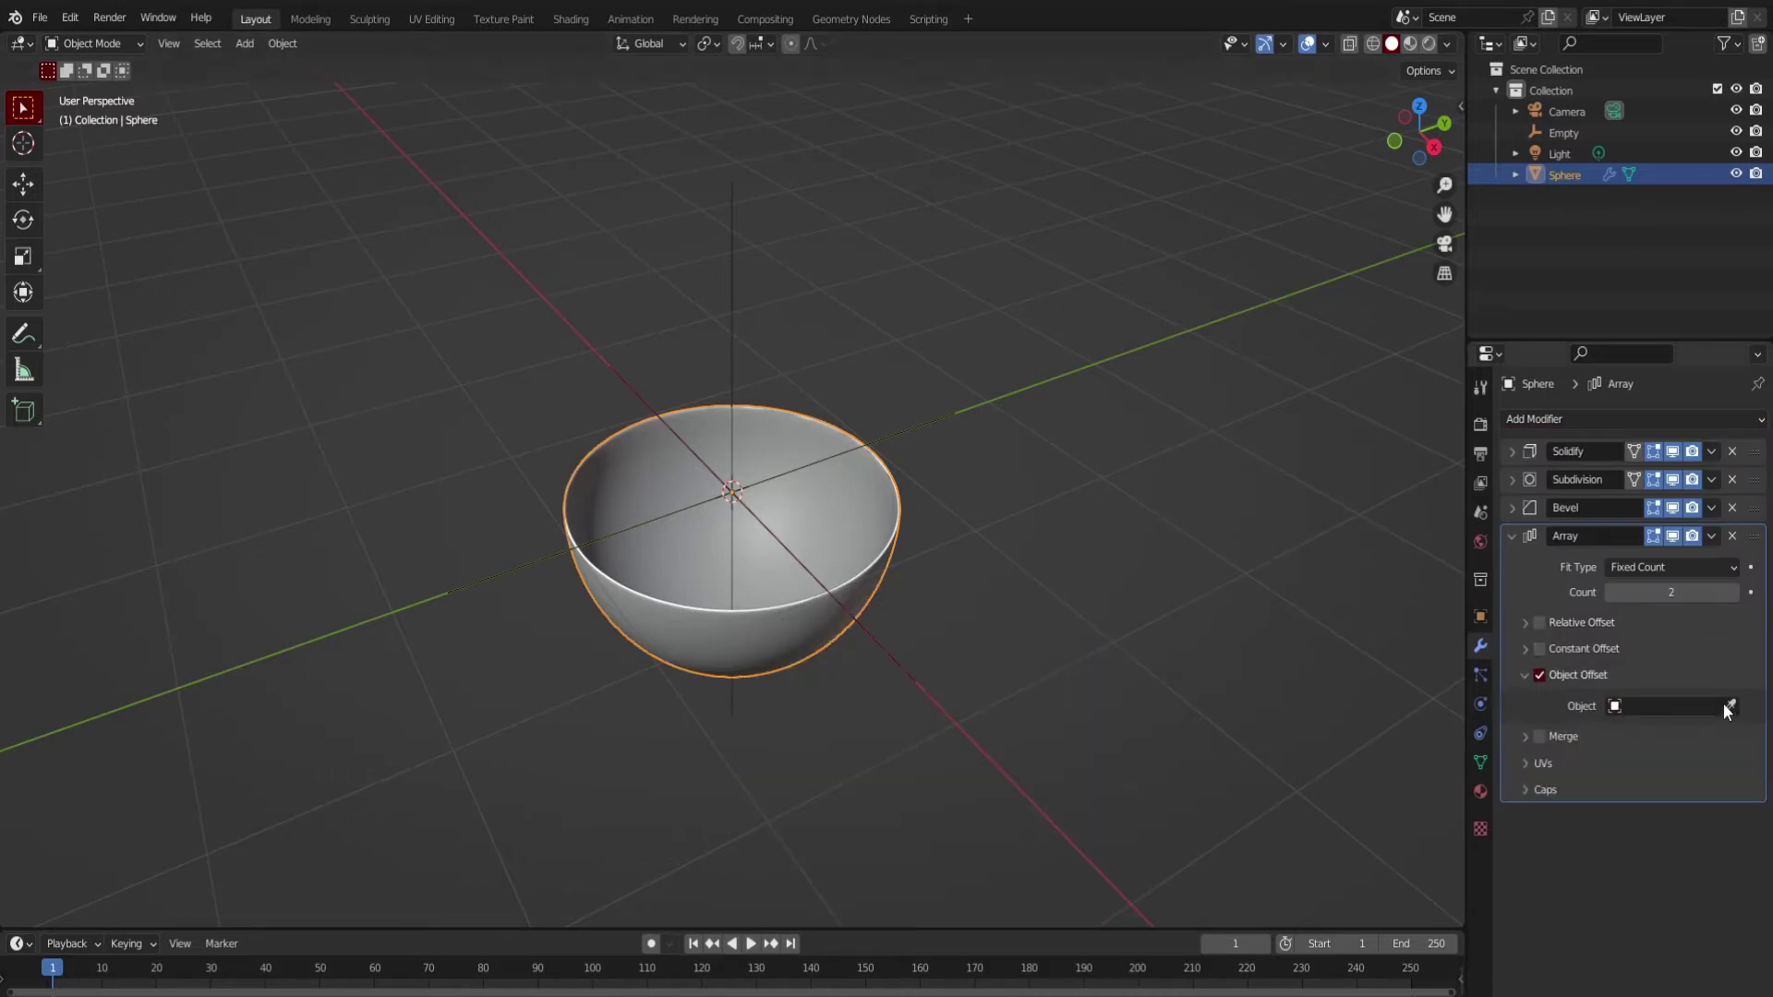
pyautogui.click(1727, 710)
pyautogui.click(745, 298)
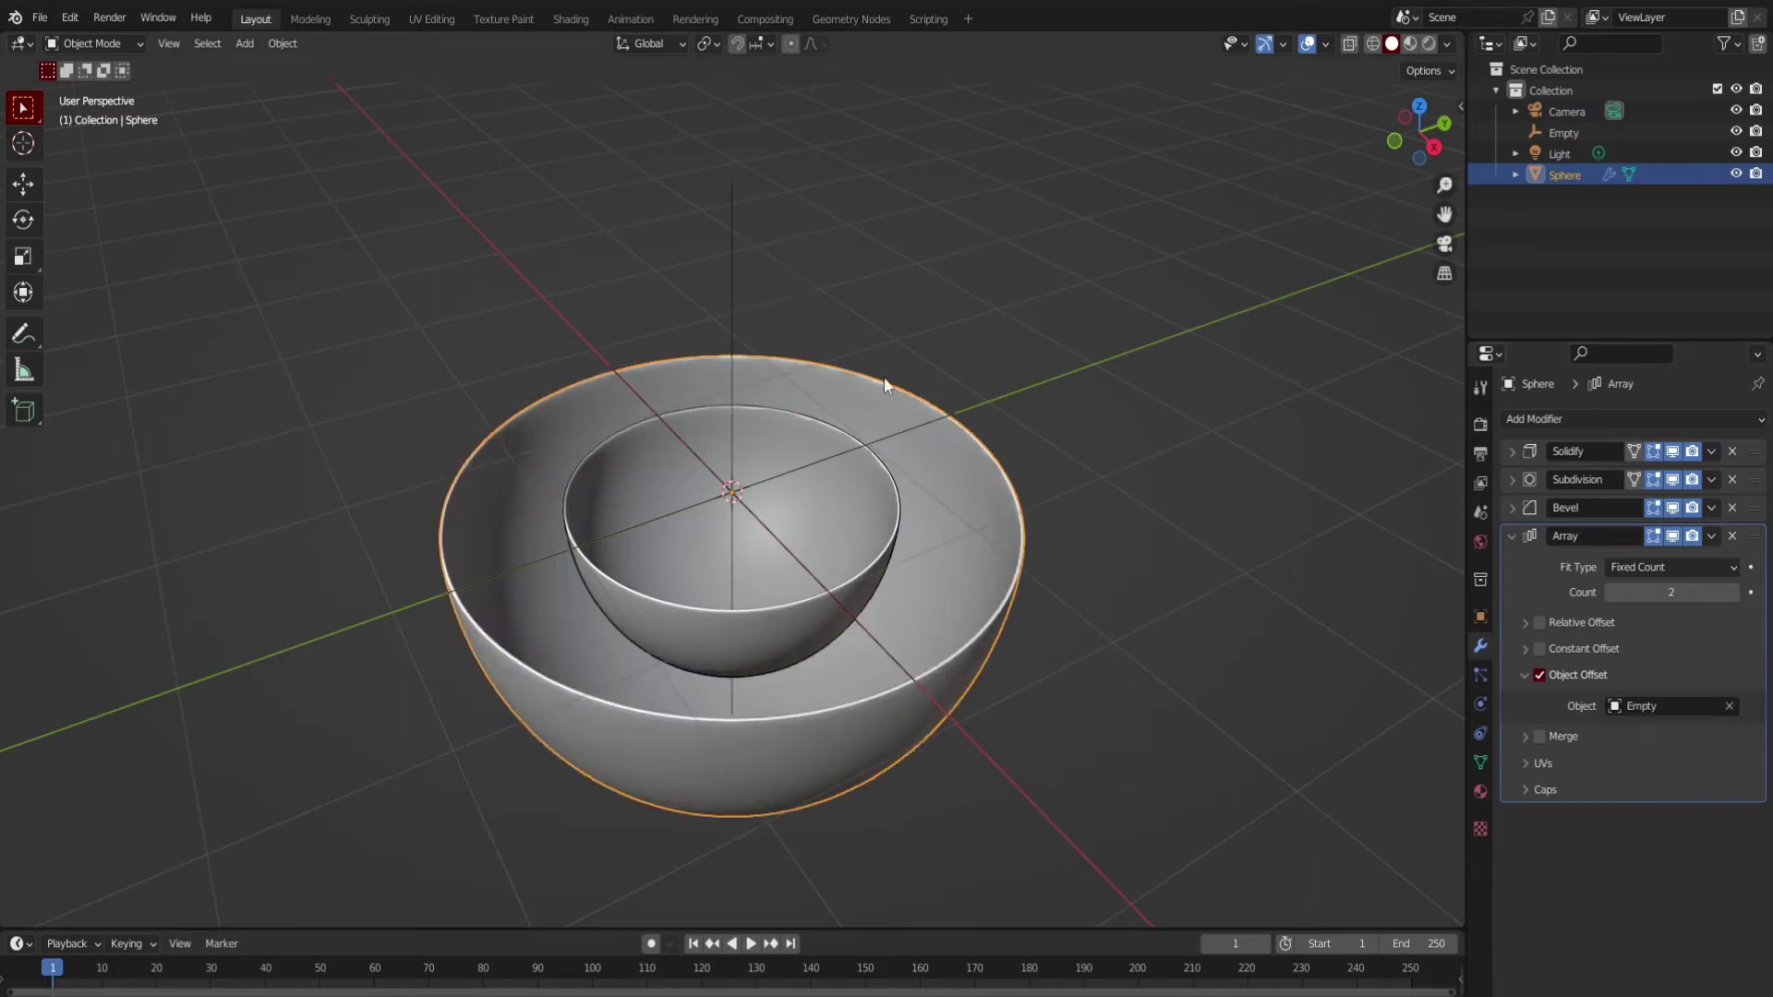
# Scale the Empty down and trackball-rotate it to tilt the bowl copy.
pyautogui.press('s')
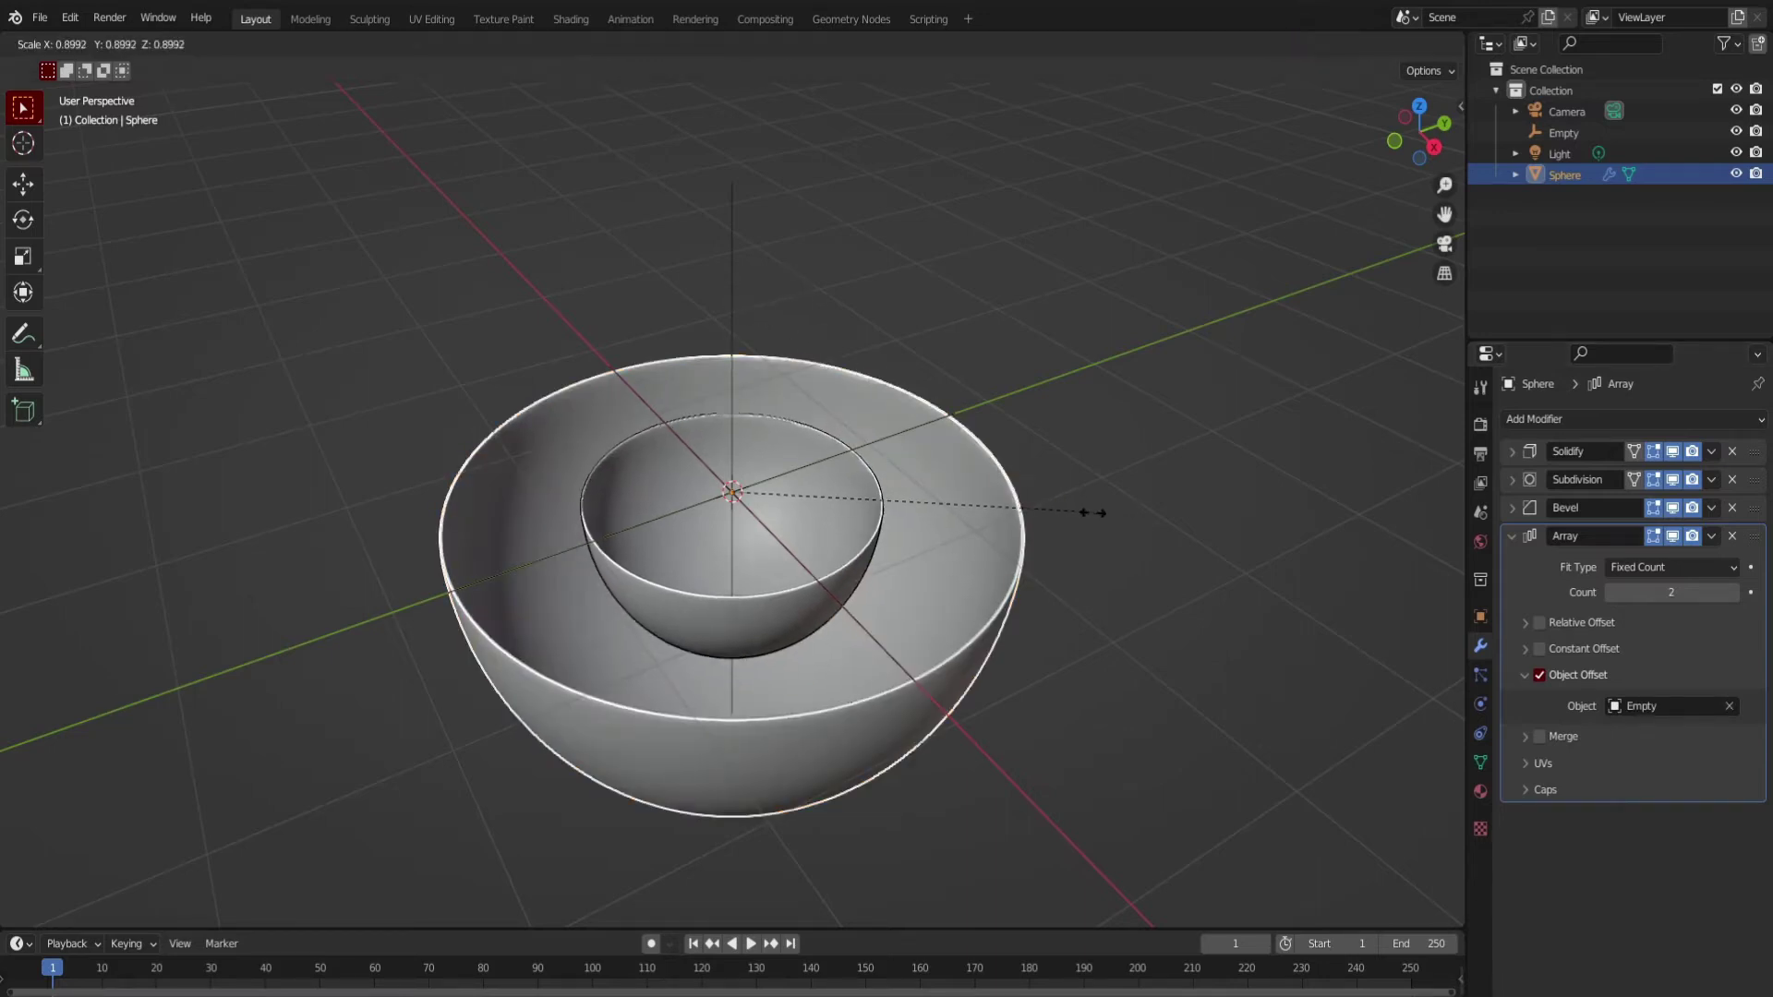
pyautogui.press('Escape')
pyautogui.click(726, 296)
pyautogui.press('s')
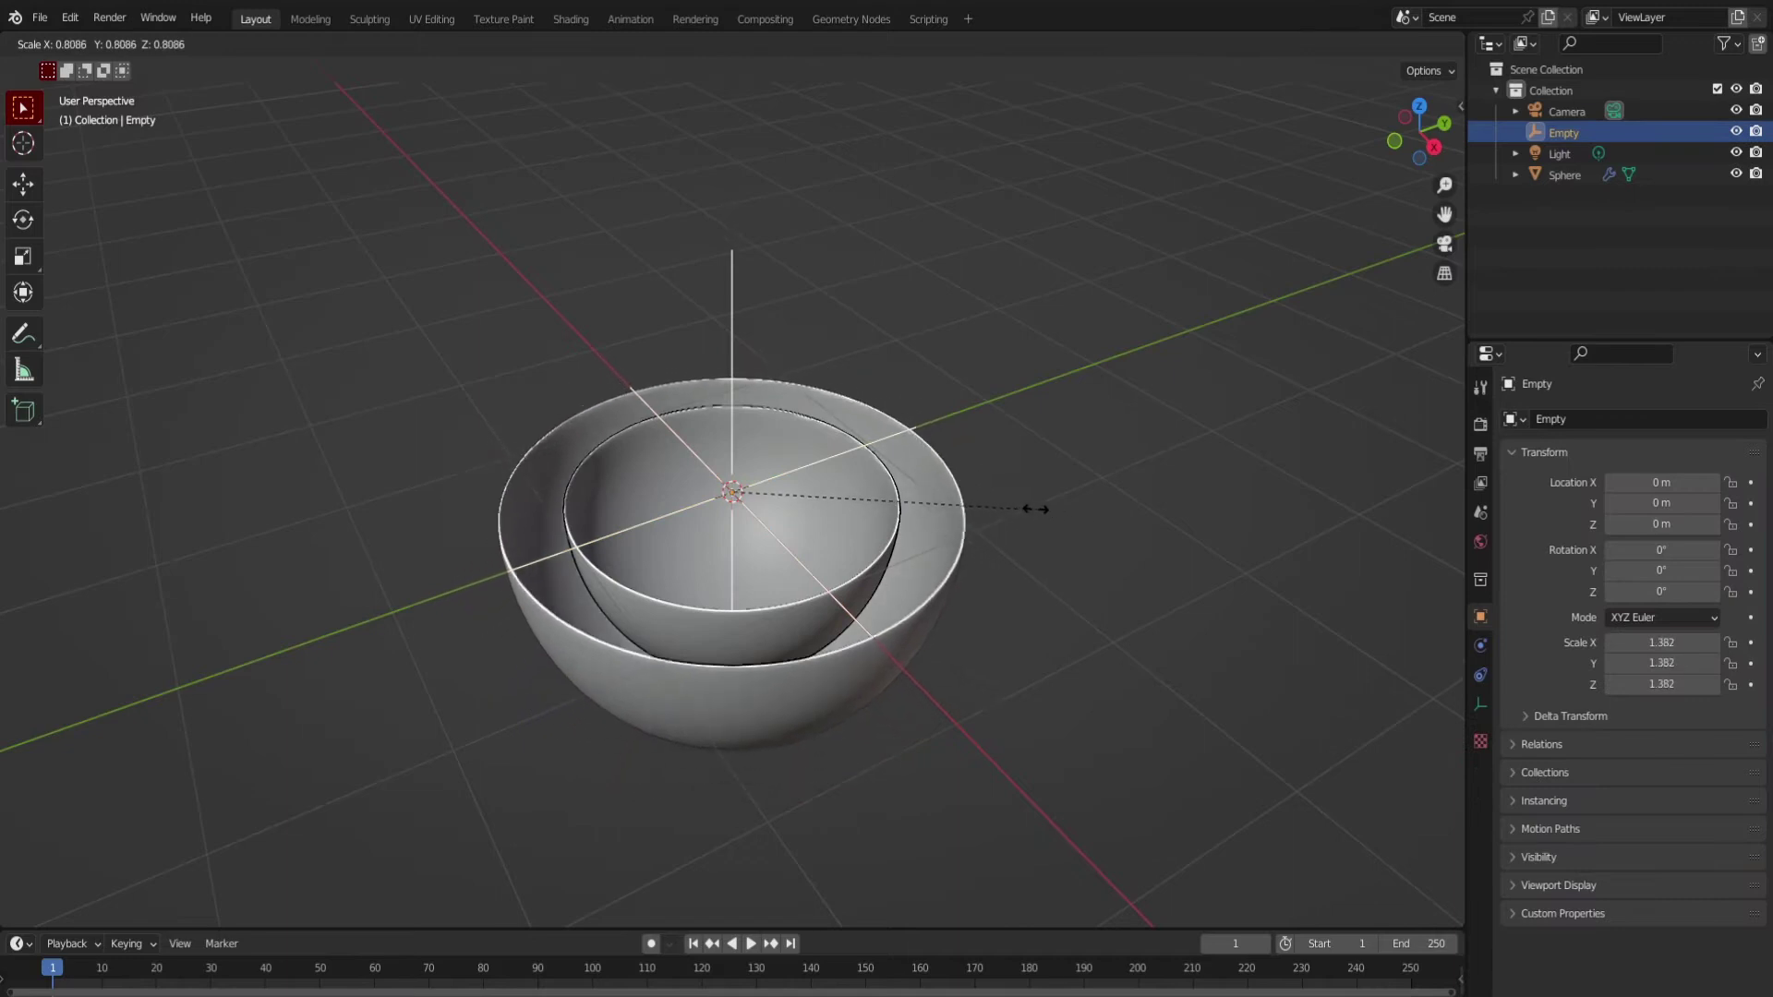
pyautogui.click(946, 501)
pyautogui.moveTo(945, 502)
pyautogui.mouseDown(button='middle')
pyautogui.moveTo(926, 497)
pyautogui.moveTo(1021, 499)
pyautogui.mouseUp(button='middle')
pyautogui.press('r')
pyautogui.press('r')
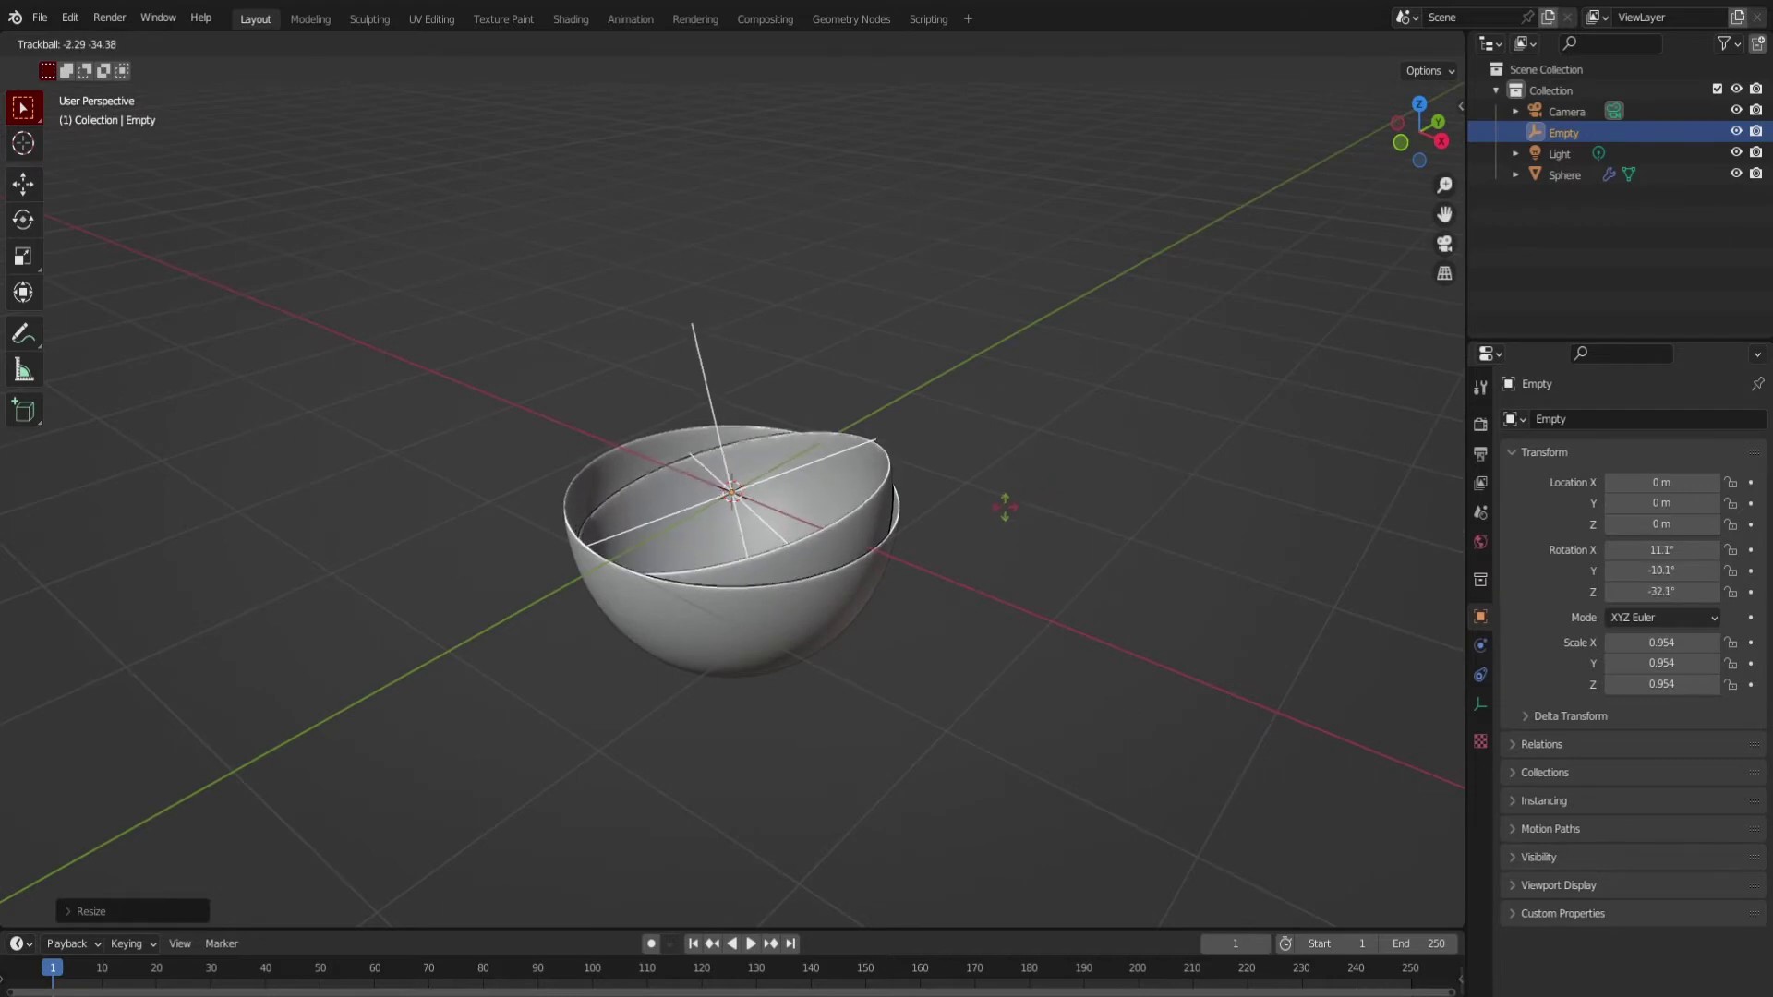
pyautogui.click(1057, 531)
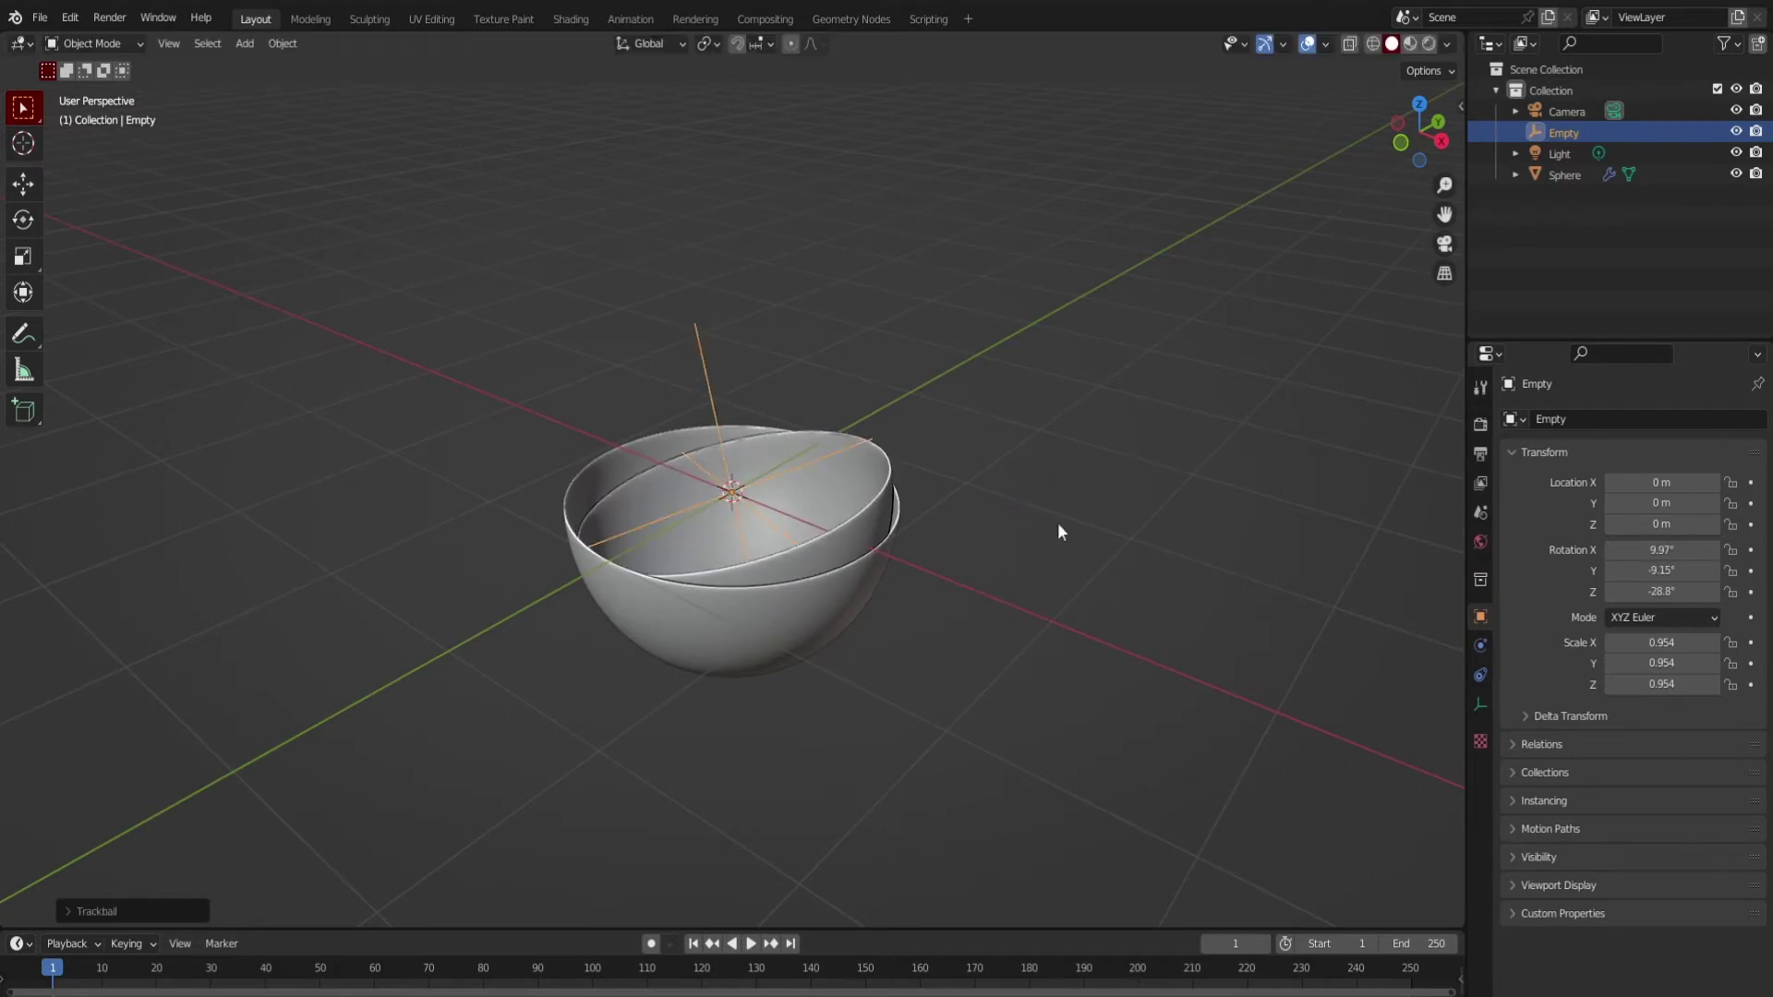
# Raise the sphere's array count through 10, 13 and 16 up to 29.
pyautogui.click(874, 506)
pyautogui.moveTo(1724, 592); pyautogui.dragTo(1740, 594)
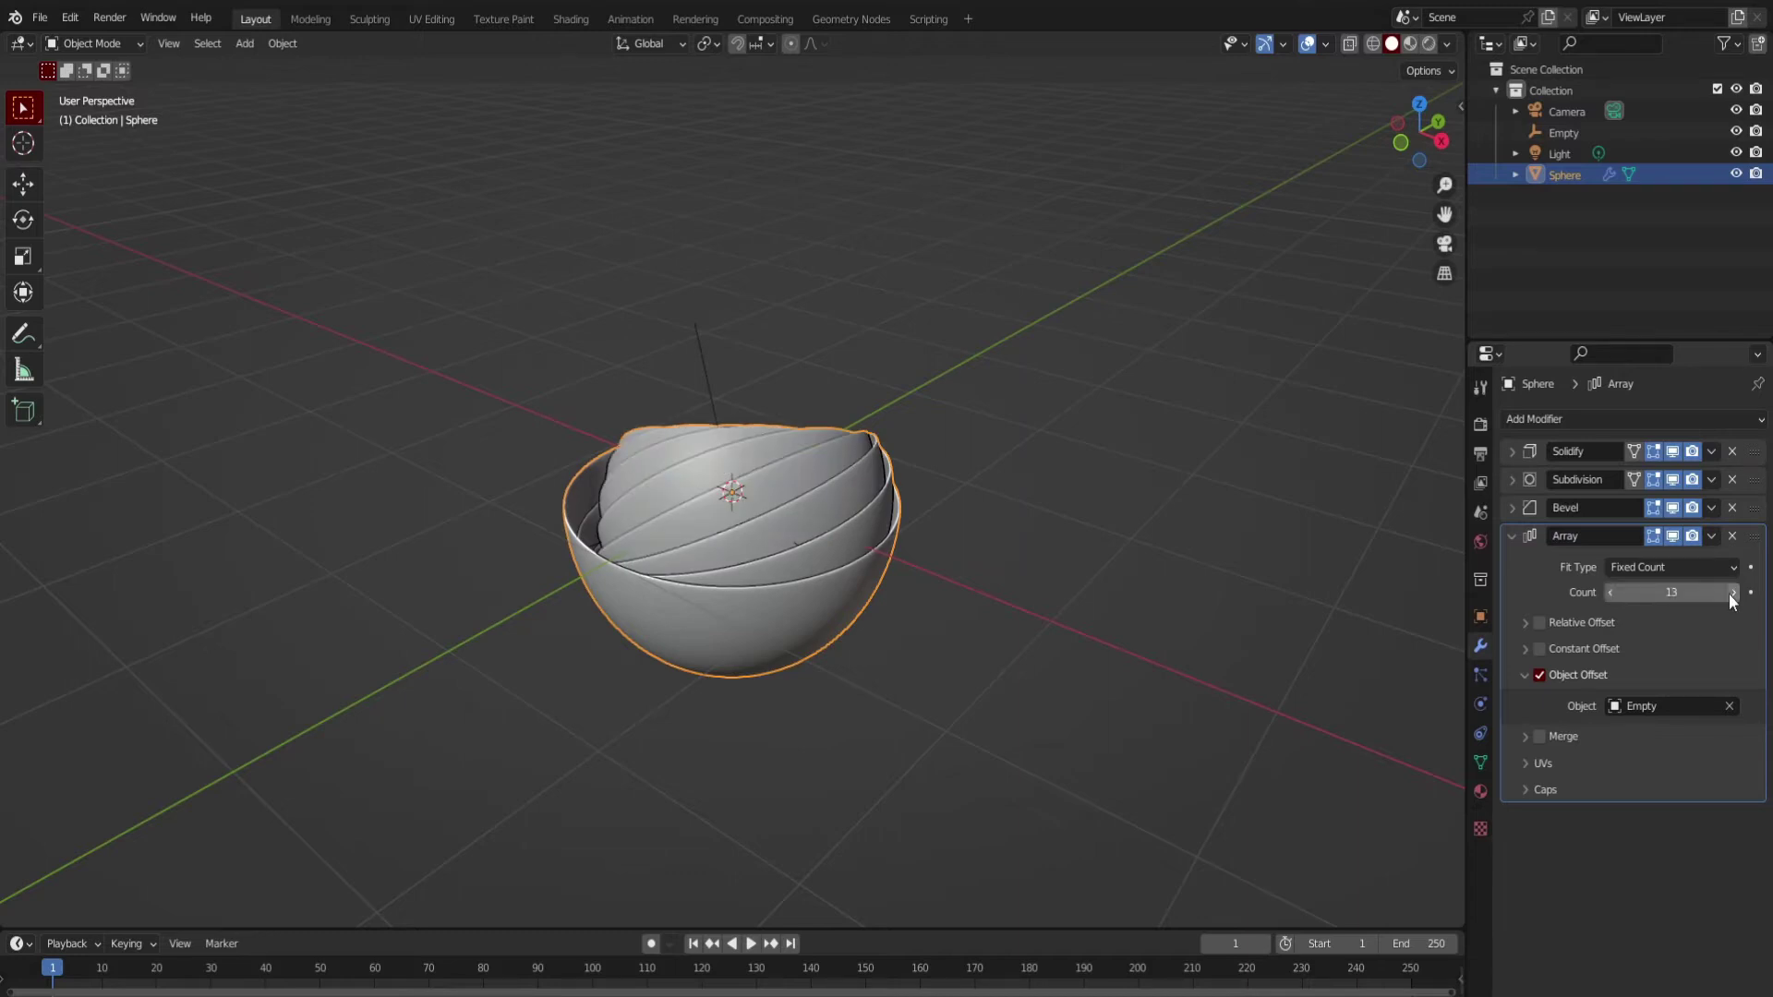
pyautogui.moveTo(1072, 574)
pyautogui.mouseDown(button='middle')
pyautogui.moveTo(820, 587)
pyautogui.moveTo(817, 471)
pyautogui.mouseUp(button='middle')
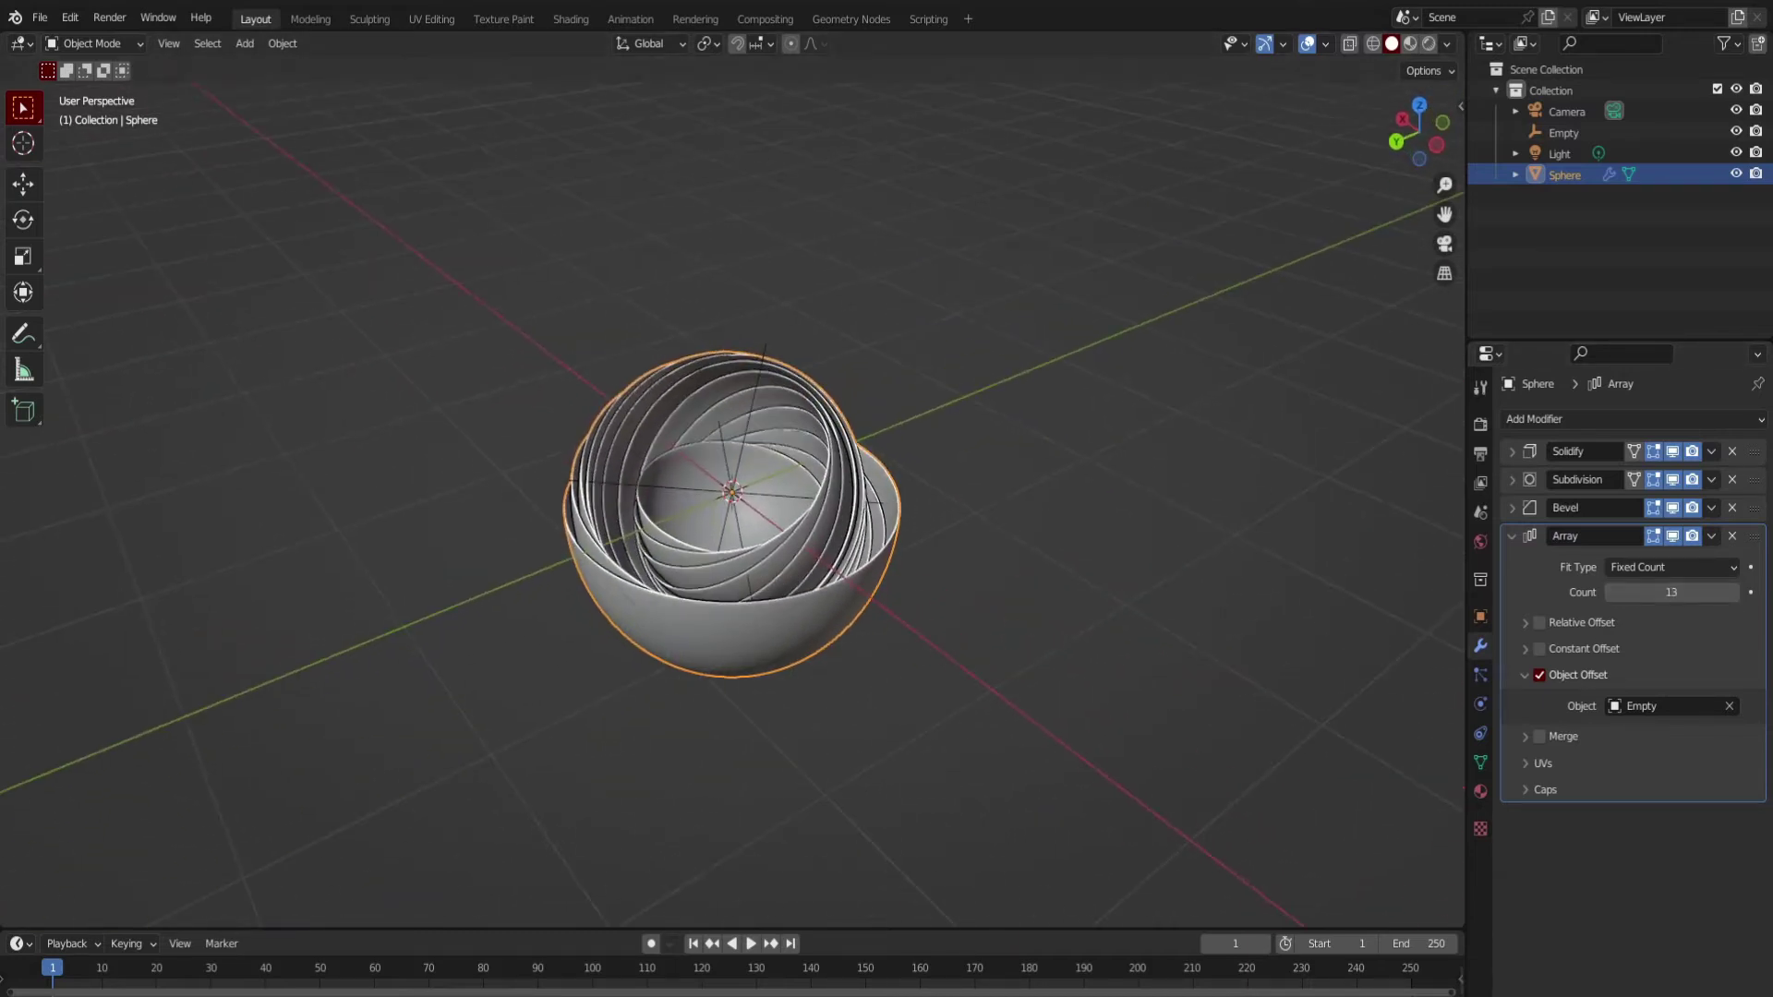
pyautogui.moveTo(1731, 592); pyautogui.dragTo(1741, 599)
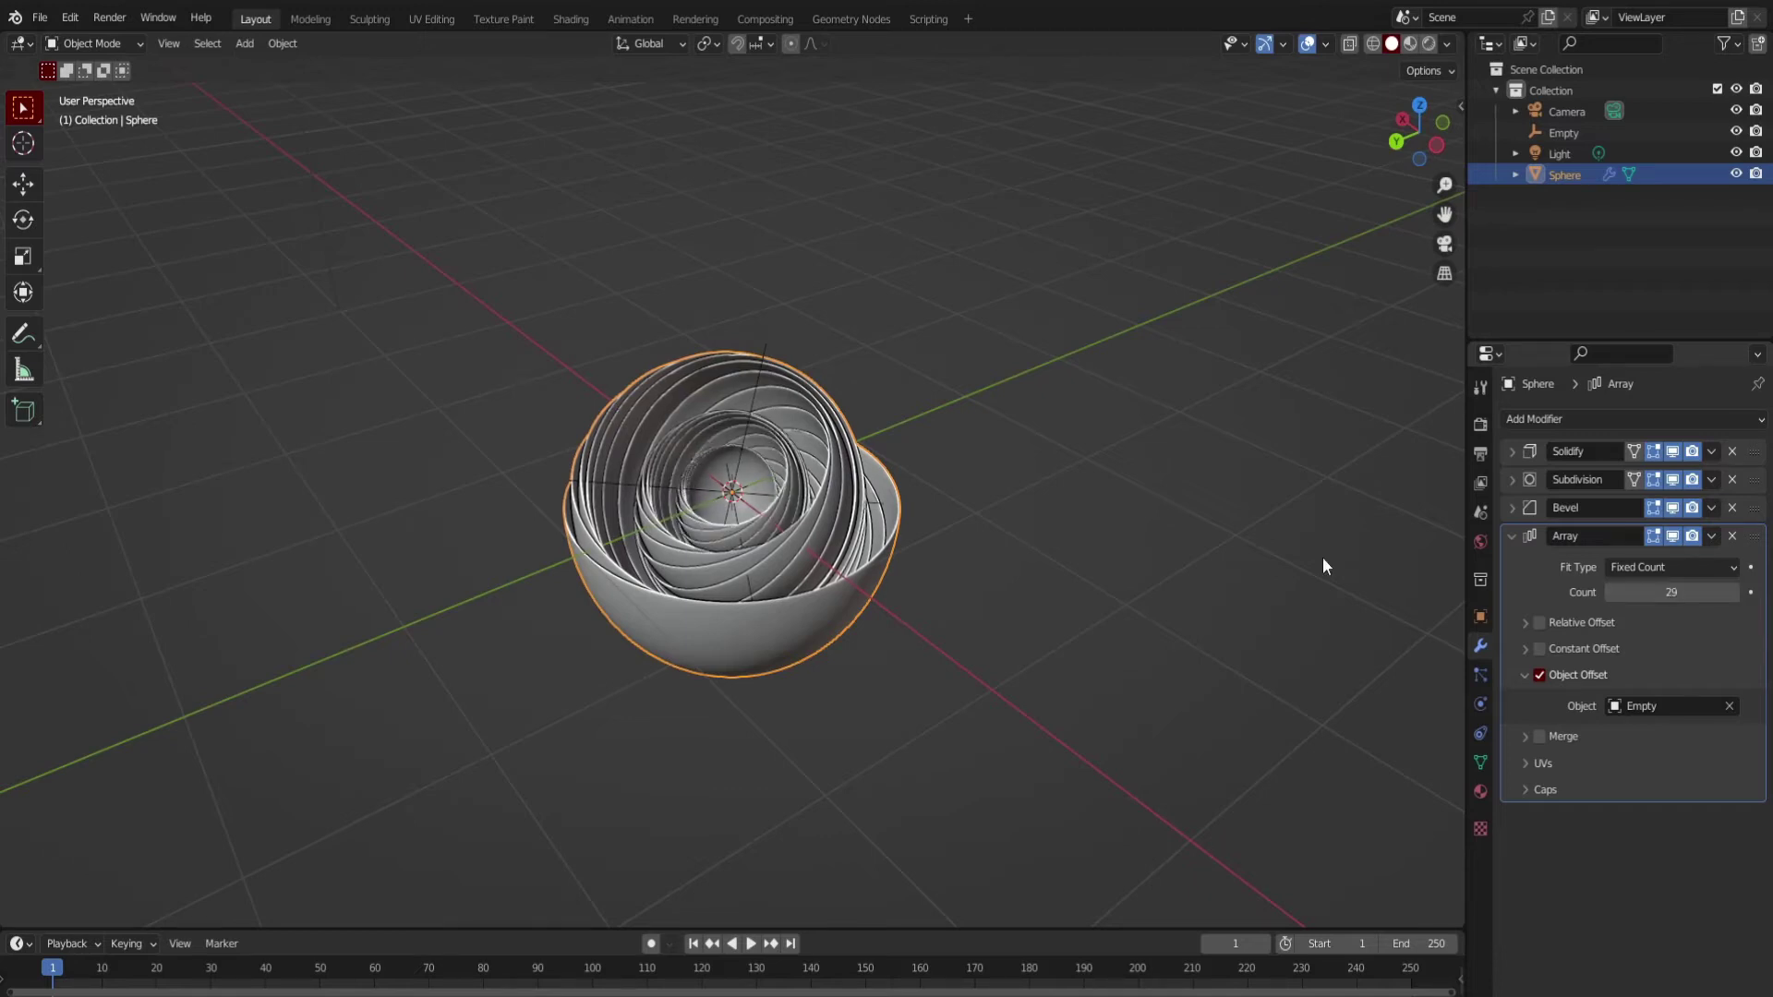
pyautogui.moveTo(1324, 558)
pyautogui.mouseDown(button='middle')
pyautogui.moveTo(1083, 485)
pyautogui.moveTo(855, 544)
pyautogui.mouseUp(button='middle')
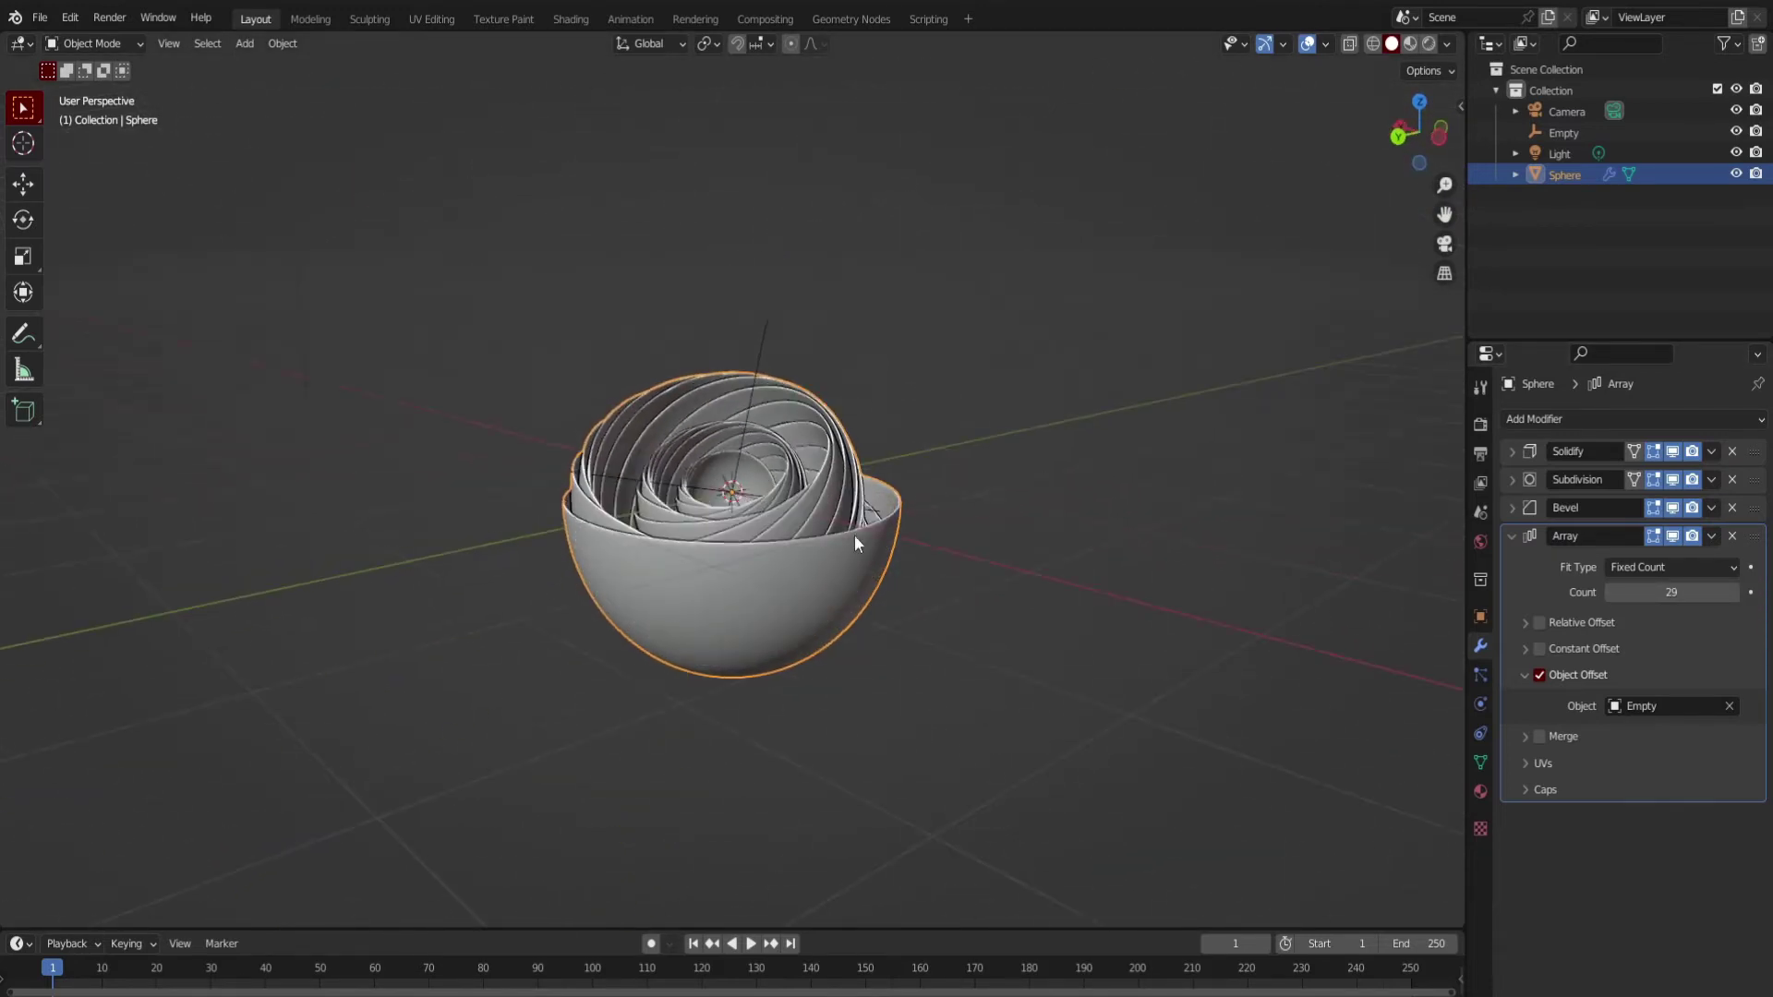
# Rotate the Empty 90 degrees on X, then trackball-rotate it again.
pyautogui.click(764, 351)
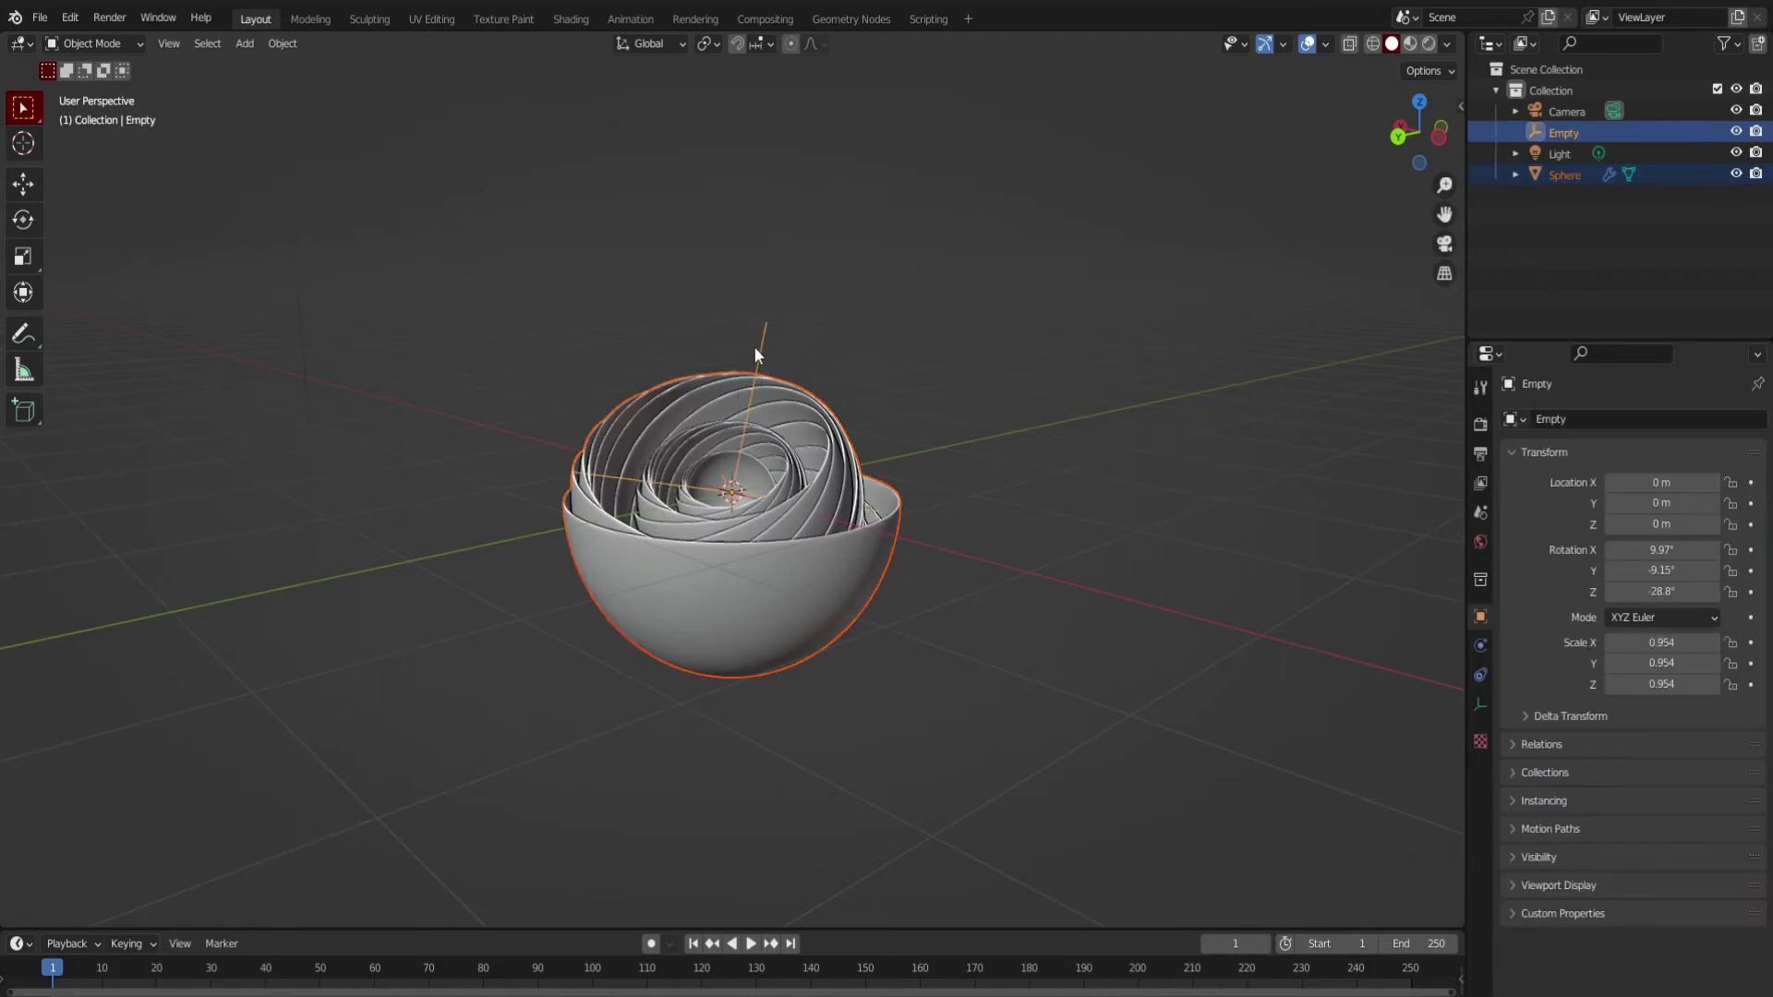
pyautogui.write('rx')
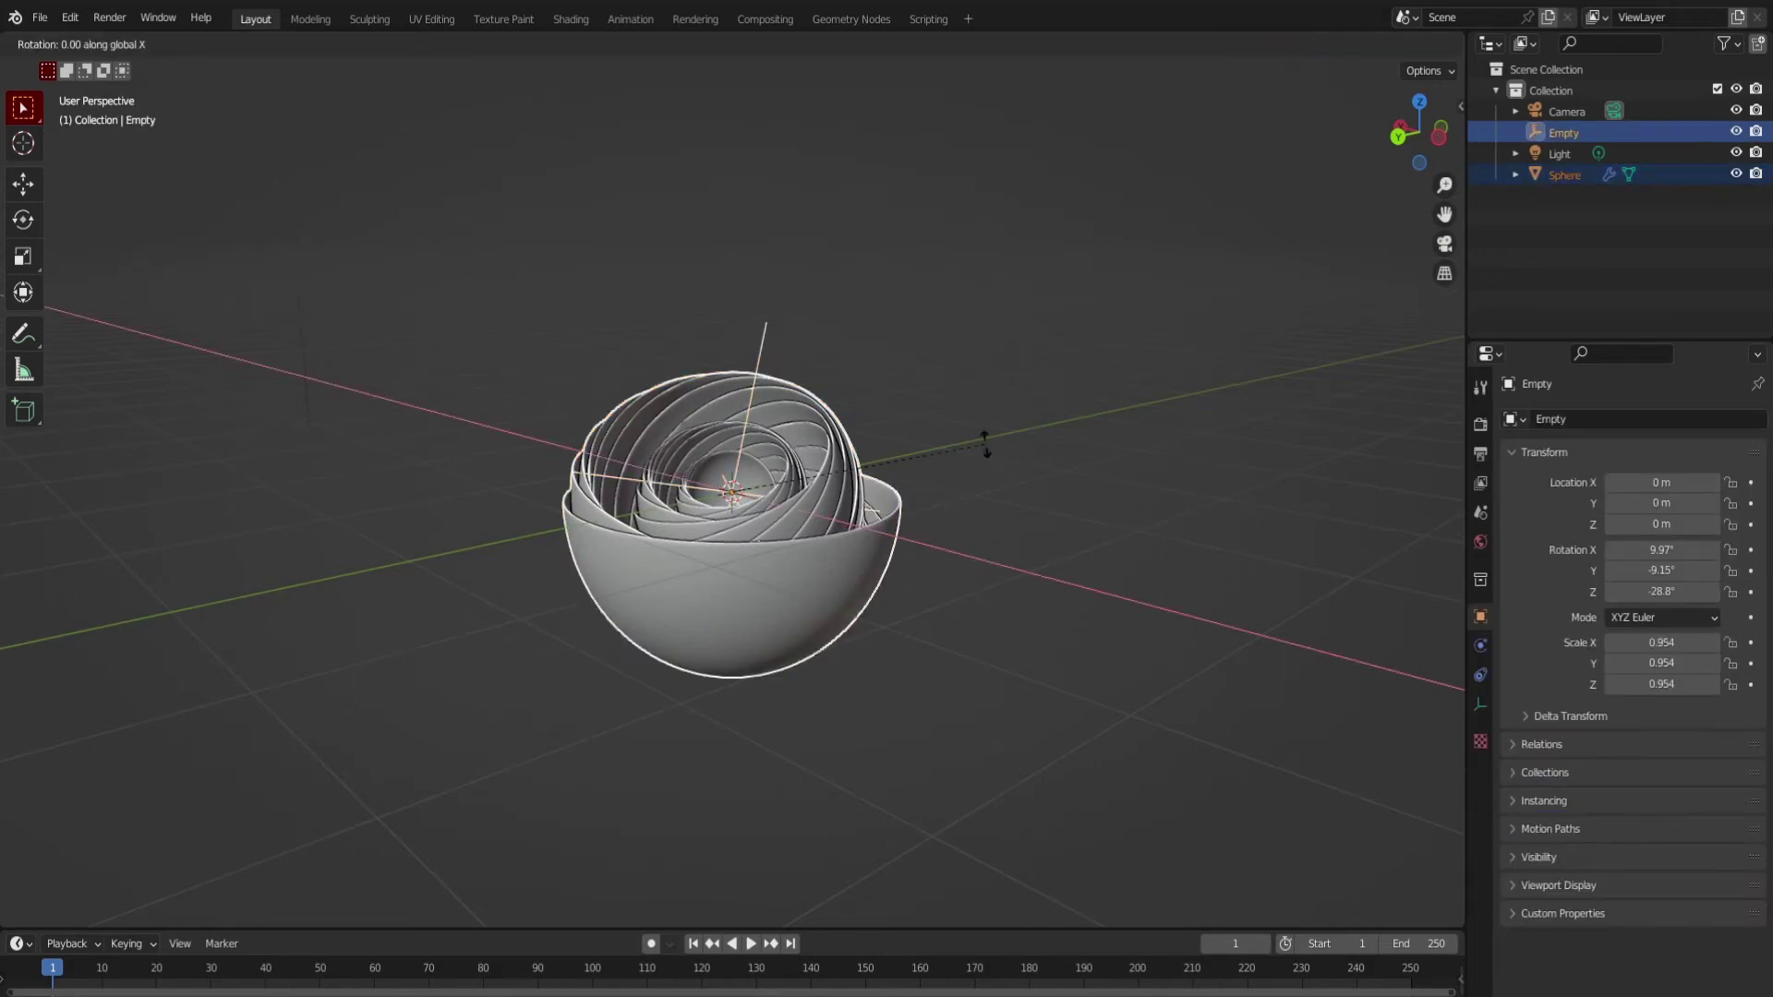
pyautogui.write('90')
pyautogui.press('Return')
pyautogui.moveTo(985, 445); pyautogui.dragTo(679, 493, button='middle')
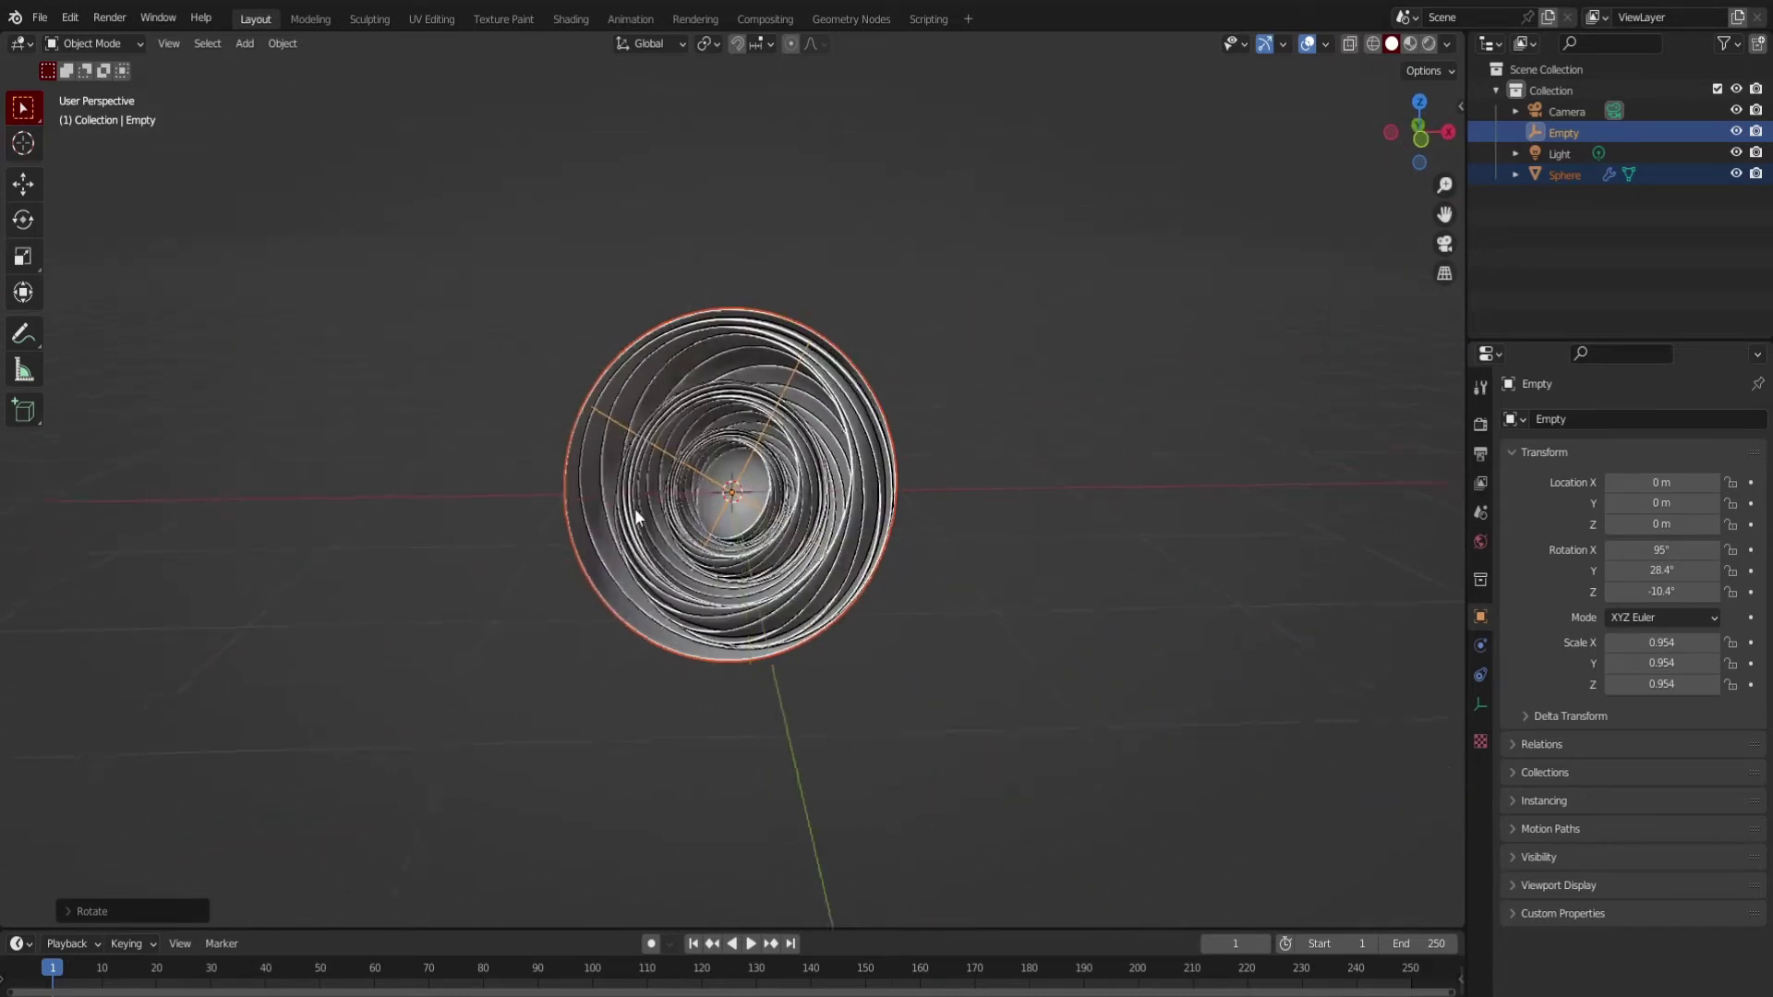
pyautogui.press('r')
pyautogui.press('r')
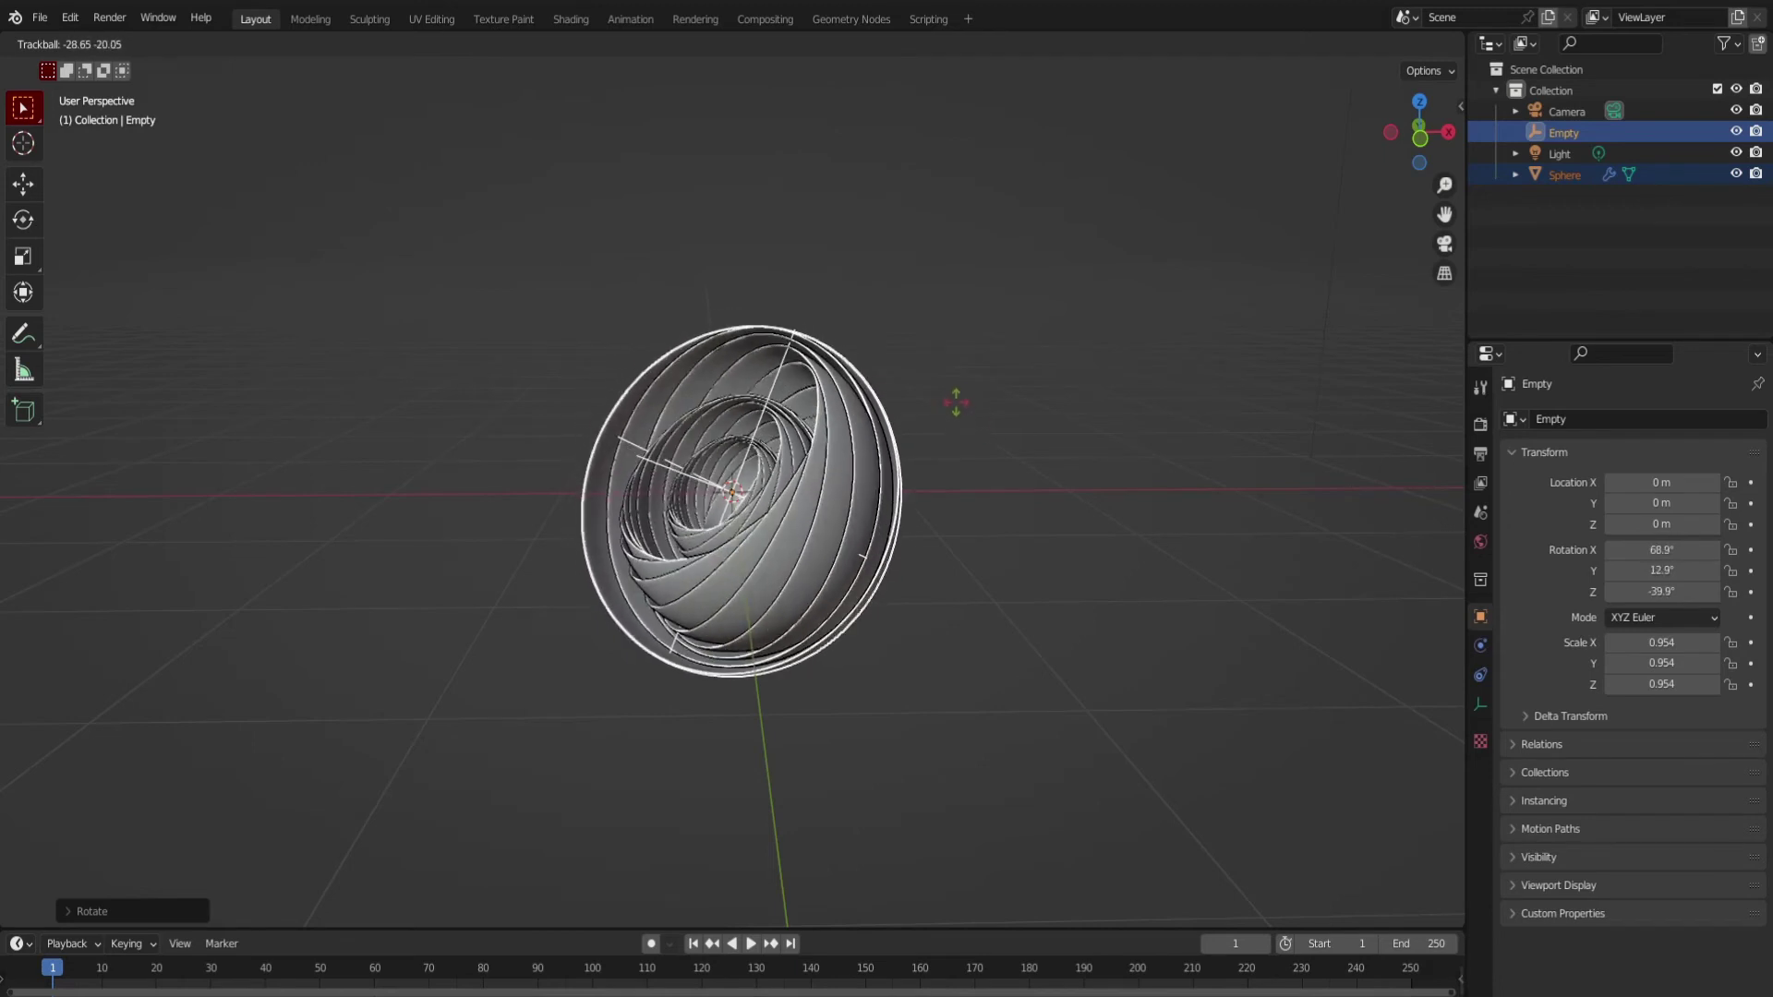
pyautogui.click(959, 394)
# Raise the Empty about 1.16 m along Z.
pyautogui.press('g')
pyautogui.press('z')
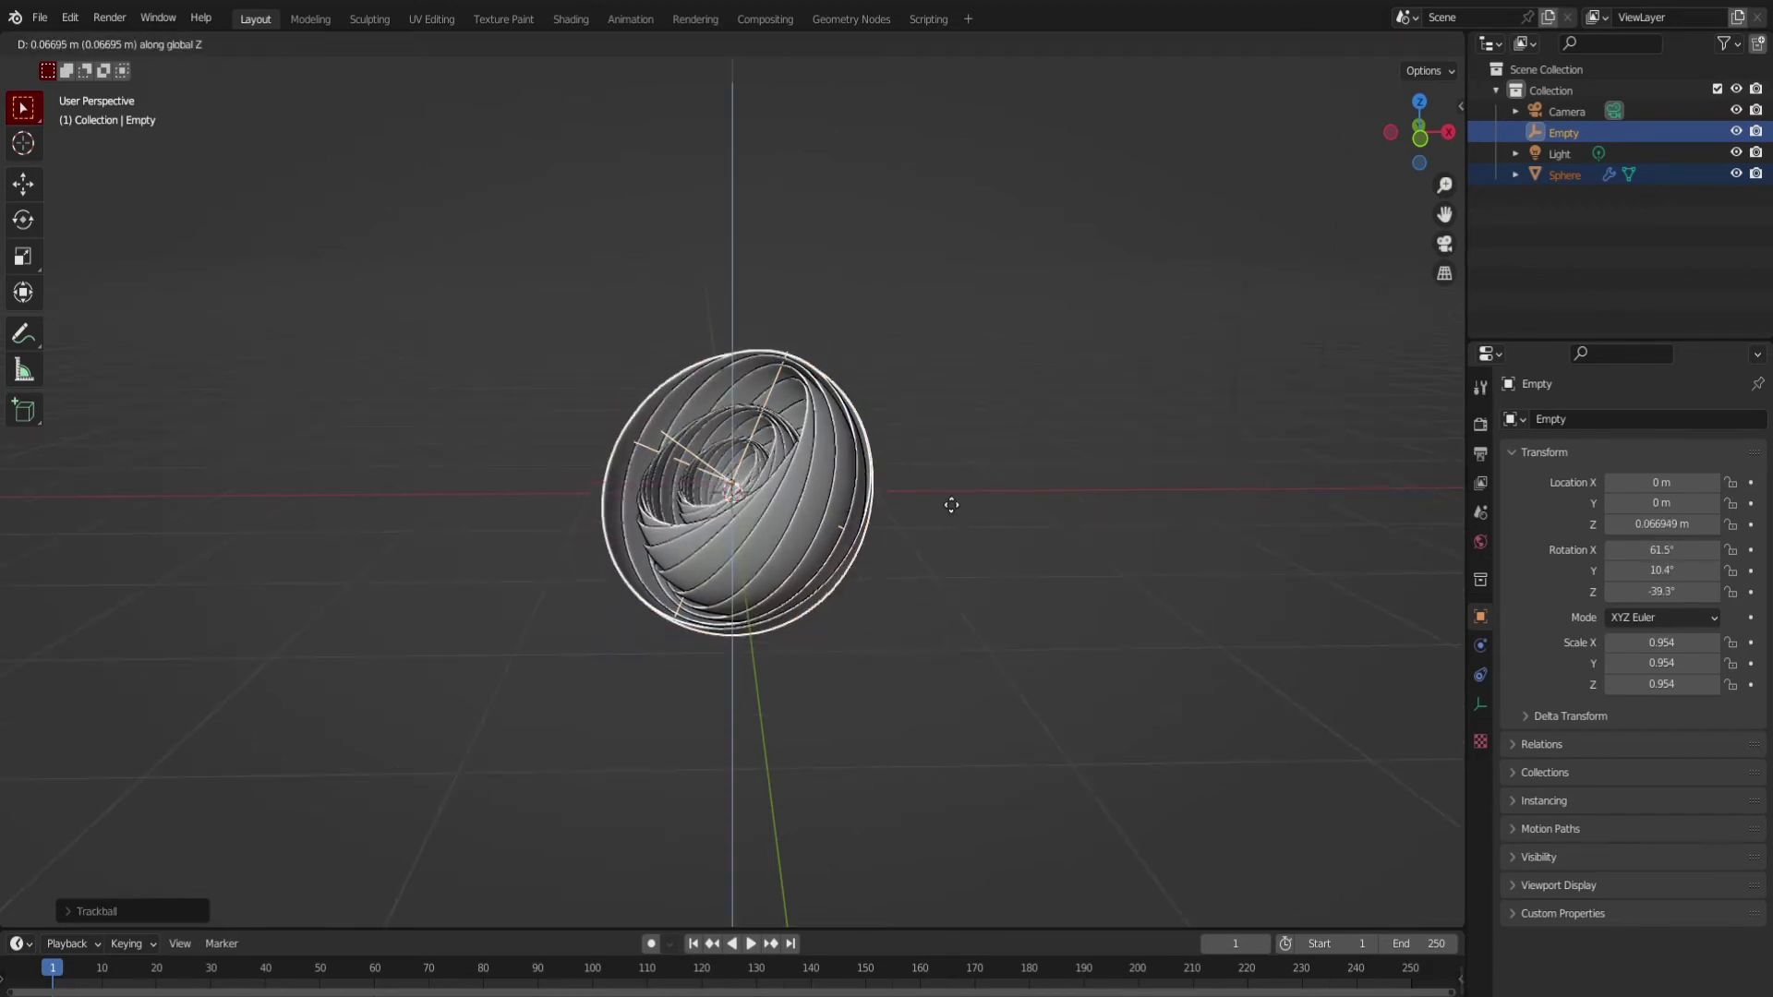
pyautogui.click(958, 380)
# Add a cylinder pedestal with 0.16 m depth and 1.65 m radius.
pyautogui.hotkey('shift', 'a')
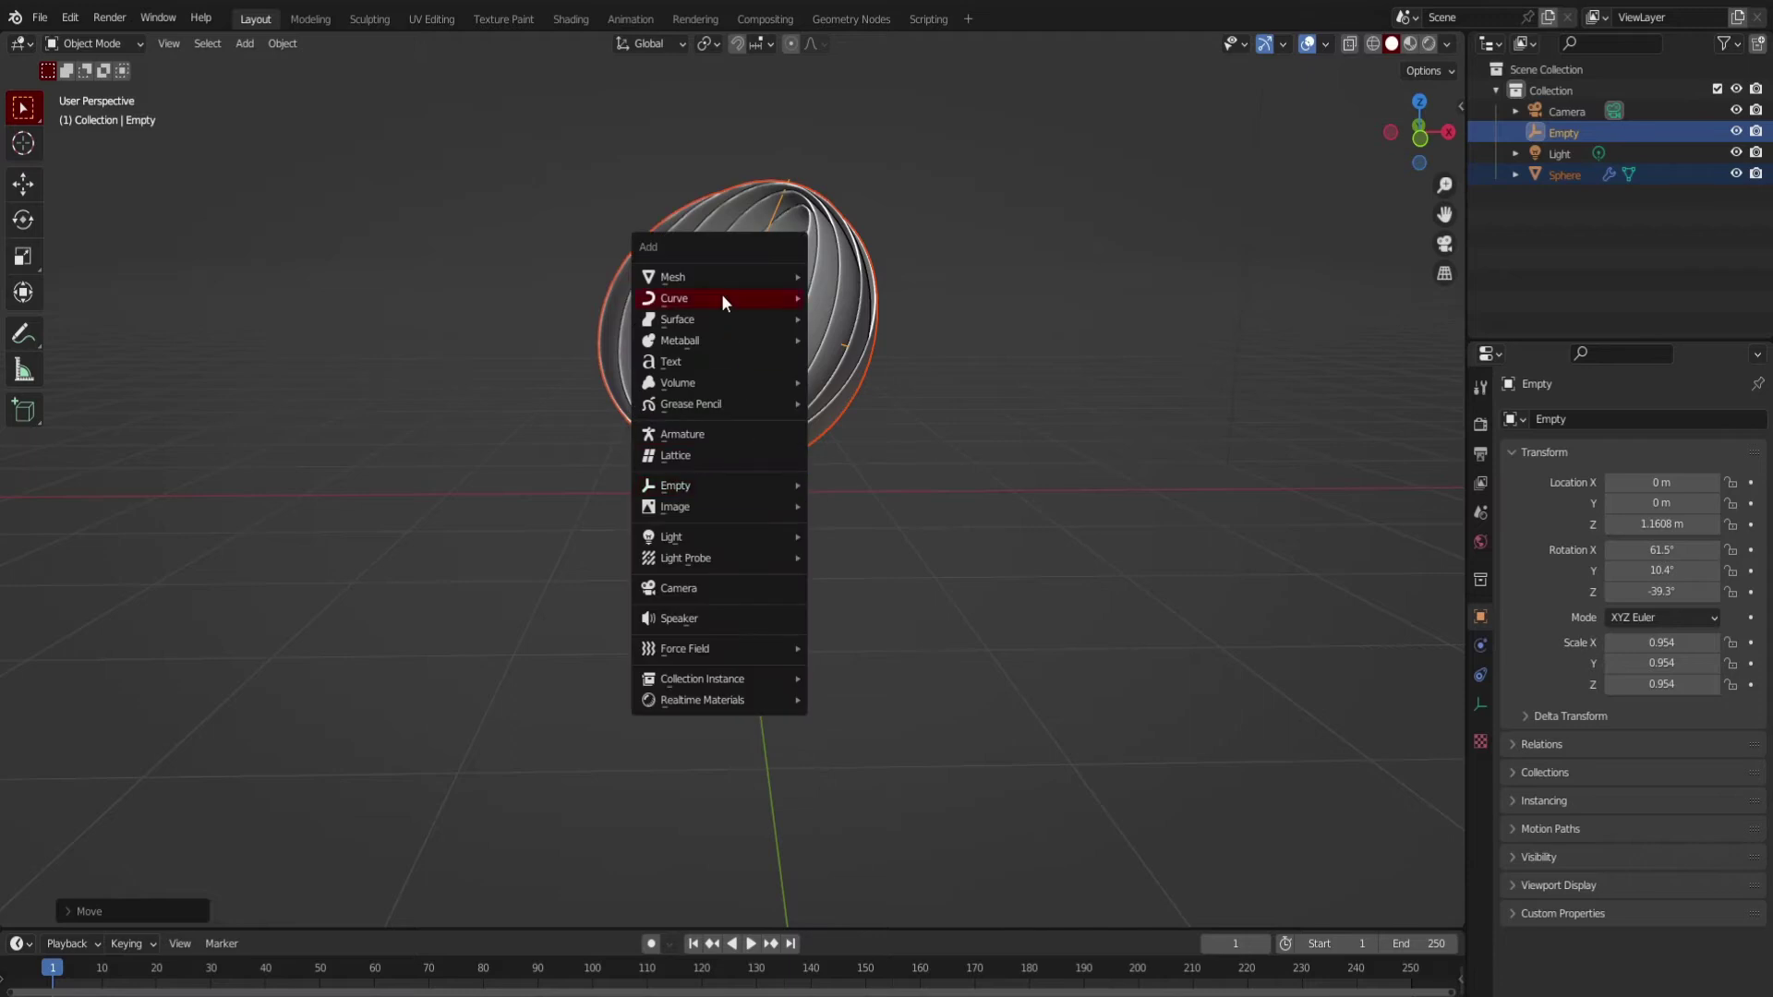
pyautogui.click(861, 382)
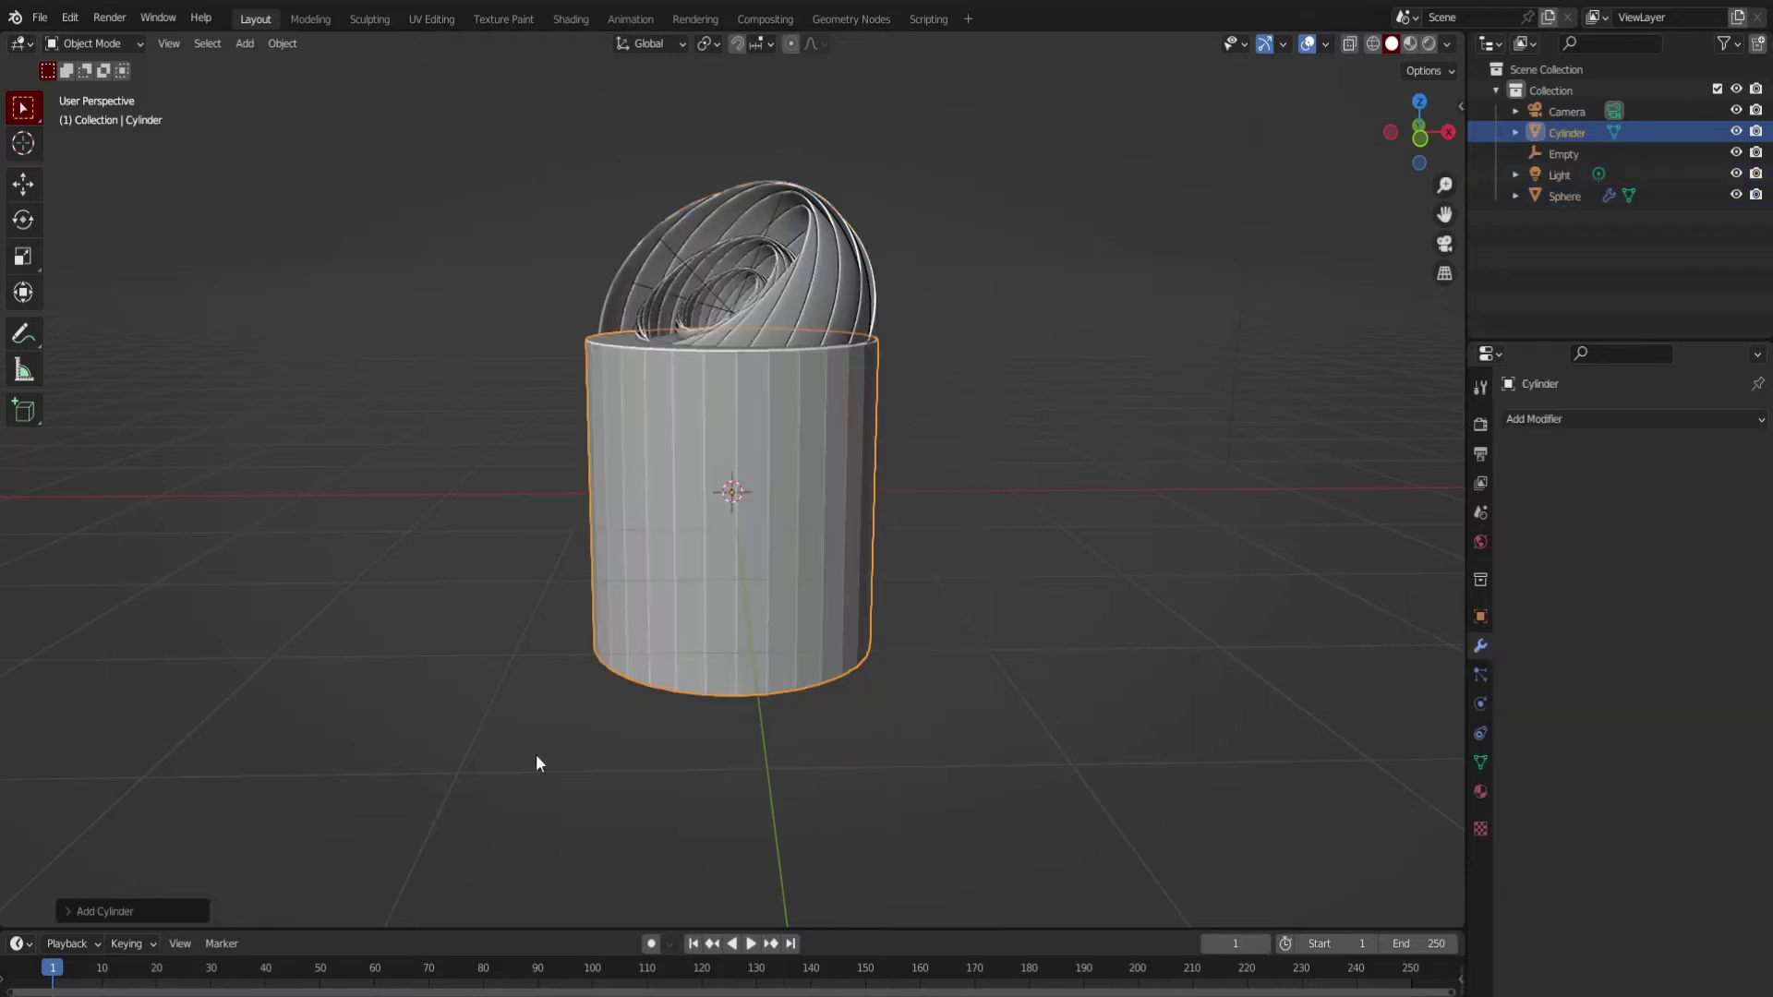
pyautogui.click(92, 911)
pyautogui.moveTo(247, 710); pyautogui.dragTo(80, 710)
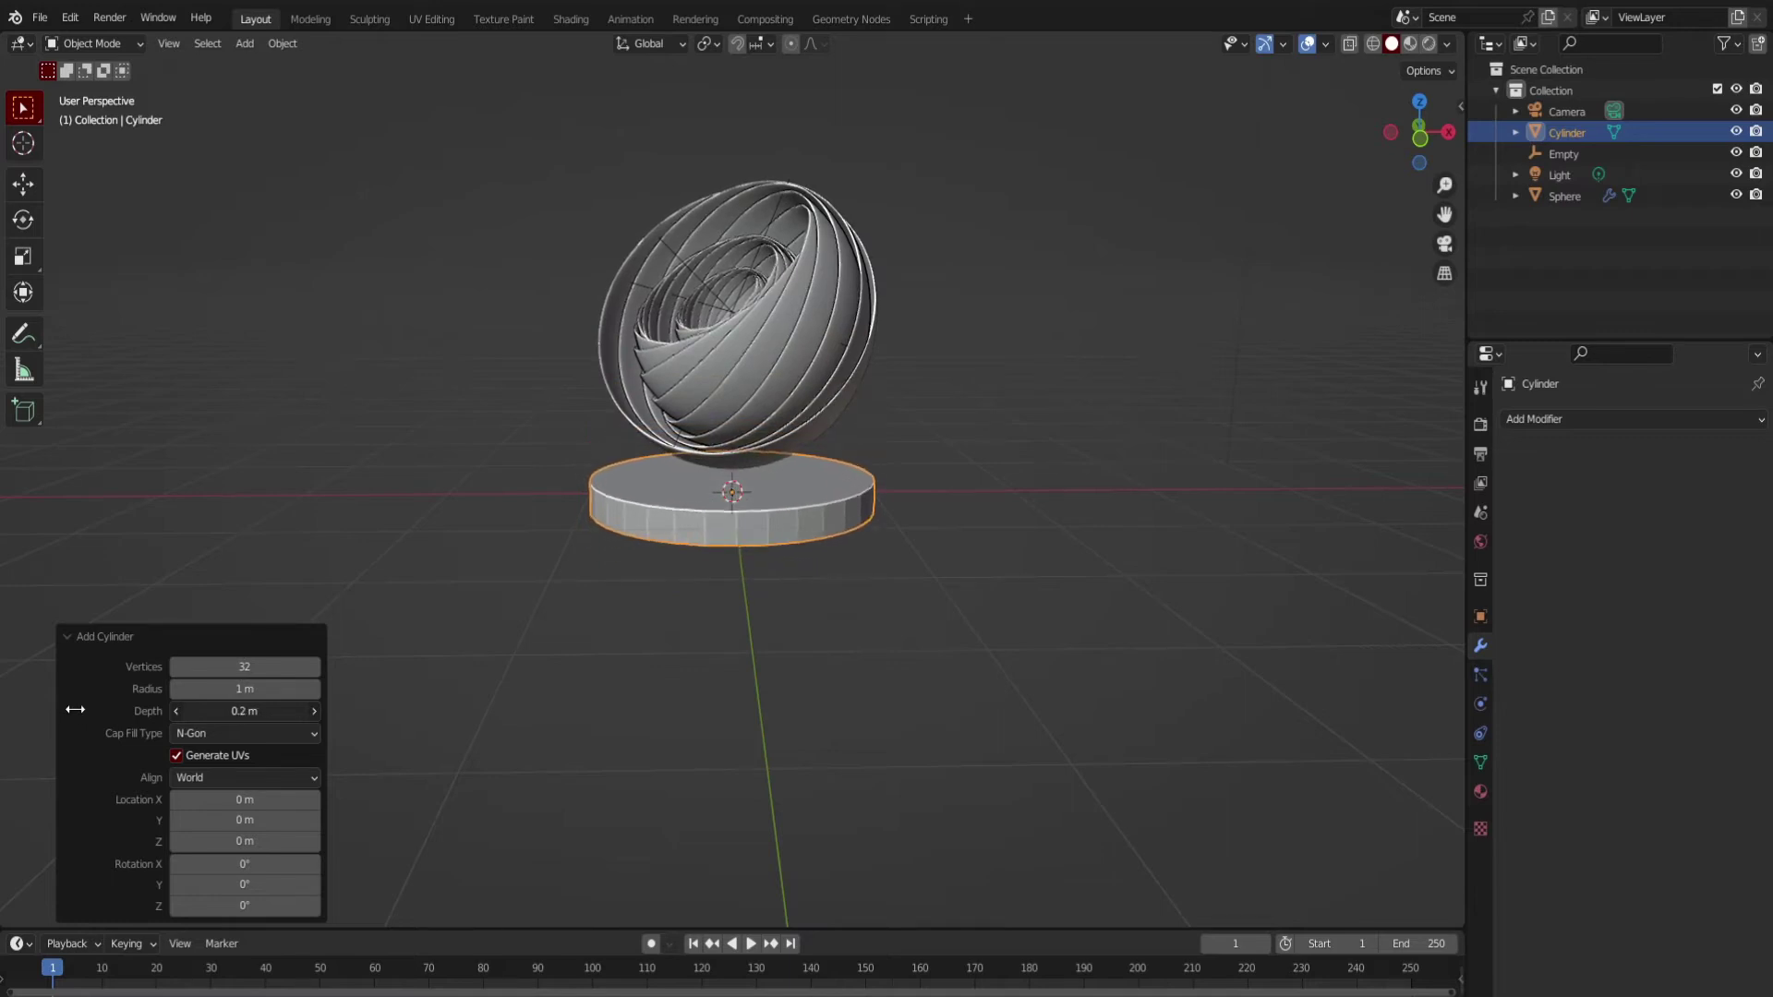
pyautogui.moveTo(79, 711); pyautogui.dragTo(70, 709)
pyautogui.moveTo(241, 689)
pyautogui.mouseDown()
pyautogui.moveTo(334, 702)
pyautogui.moveTo(310, 701)
pyautogui.mouseUp()
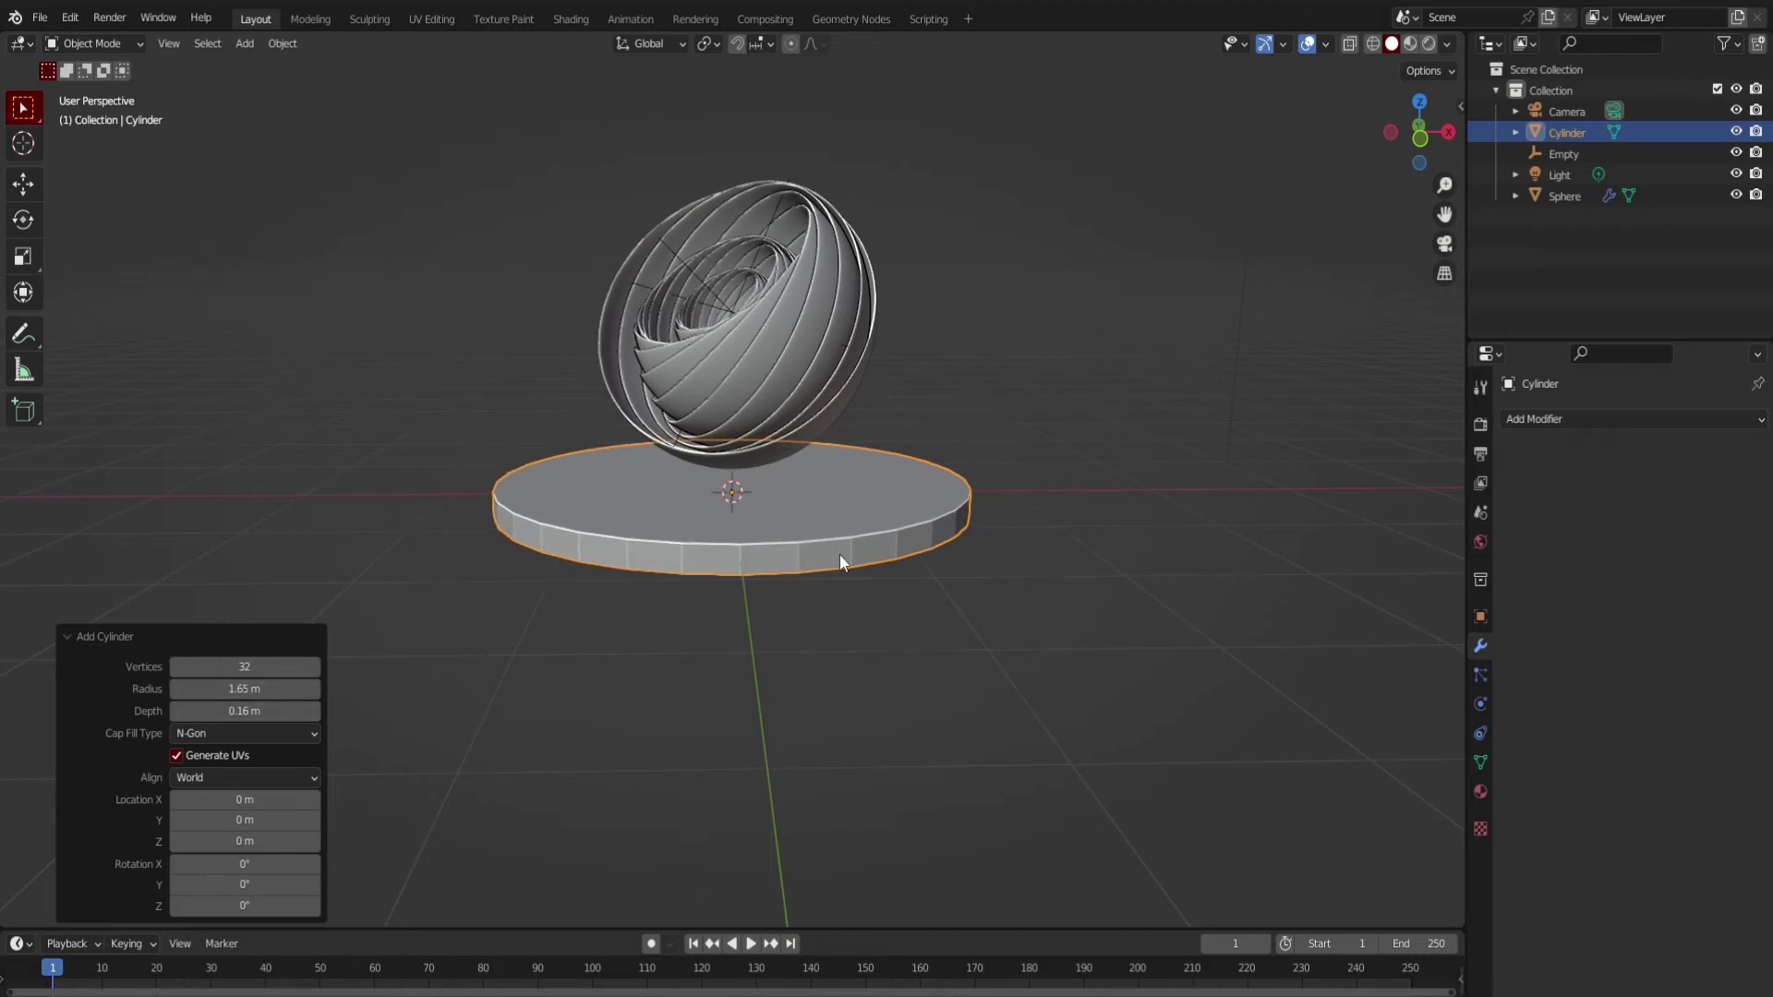
# Duplicate the disc, lower it, and widen it about 2.7× into a floor disc.
pyautogui.hotkey('shift', 'd')
pyautogui.press('Escape')
pyautogui.press('g')
pyautogui.press('z')
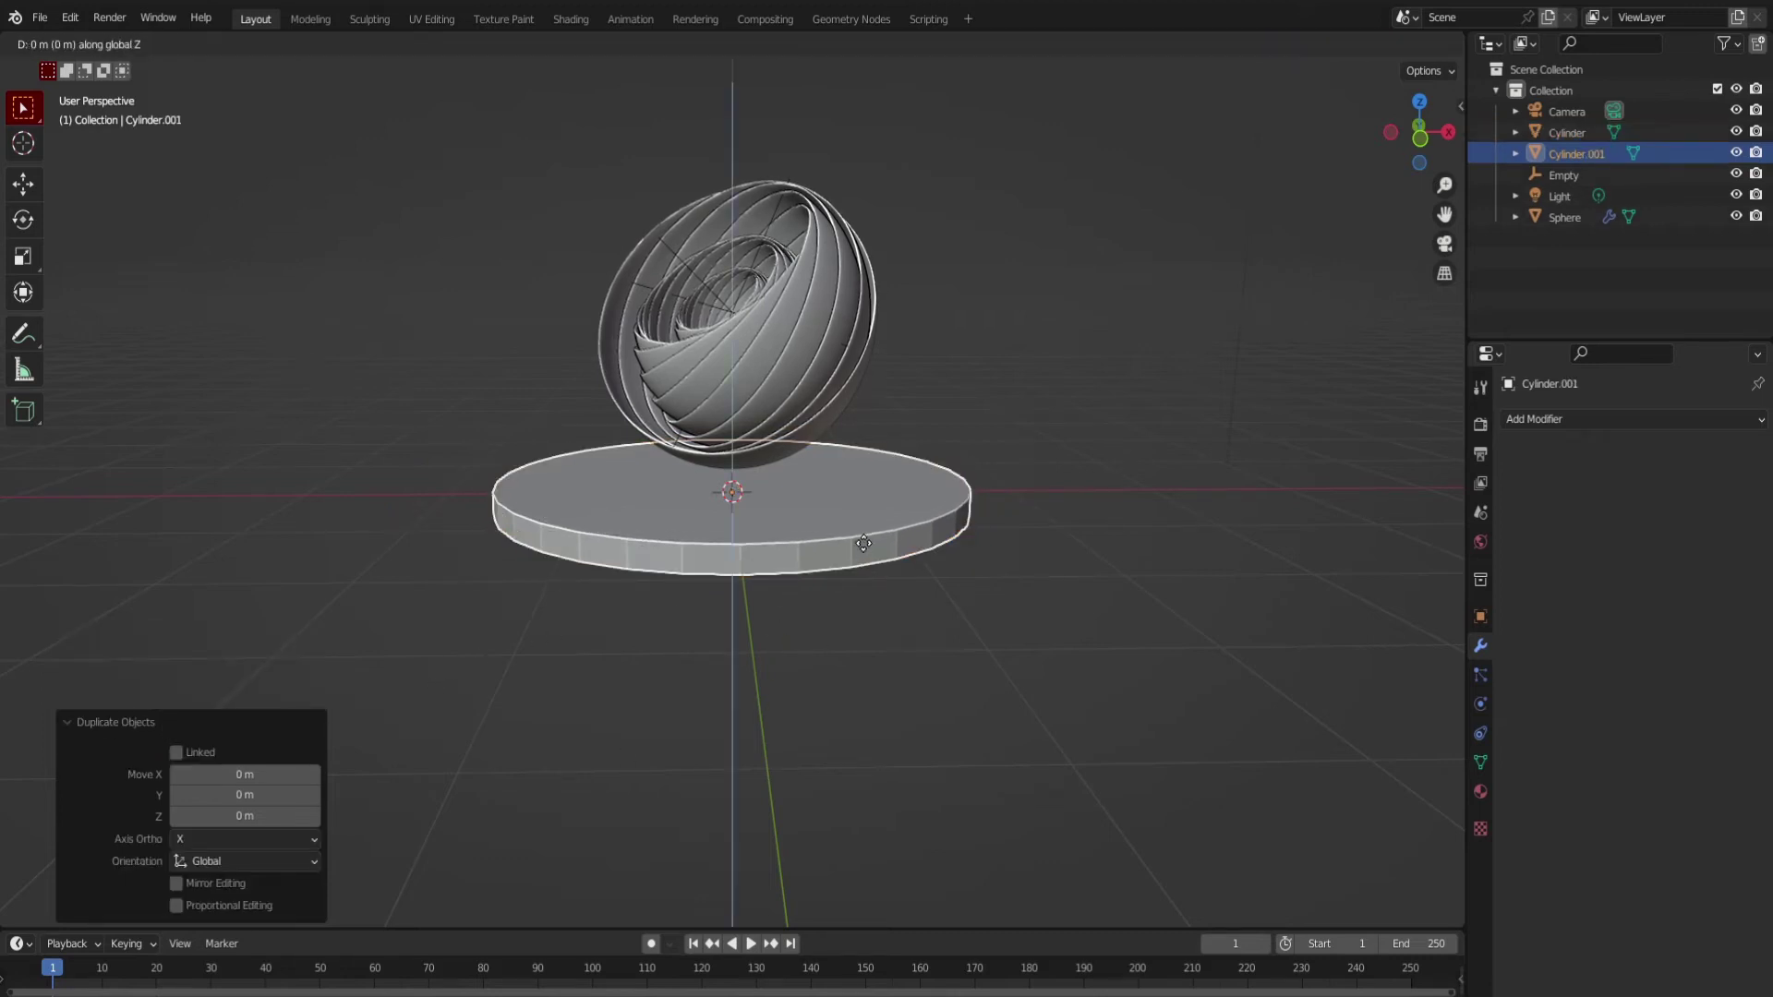
pyautogui.click(852, 559)
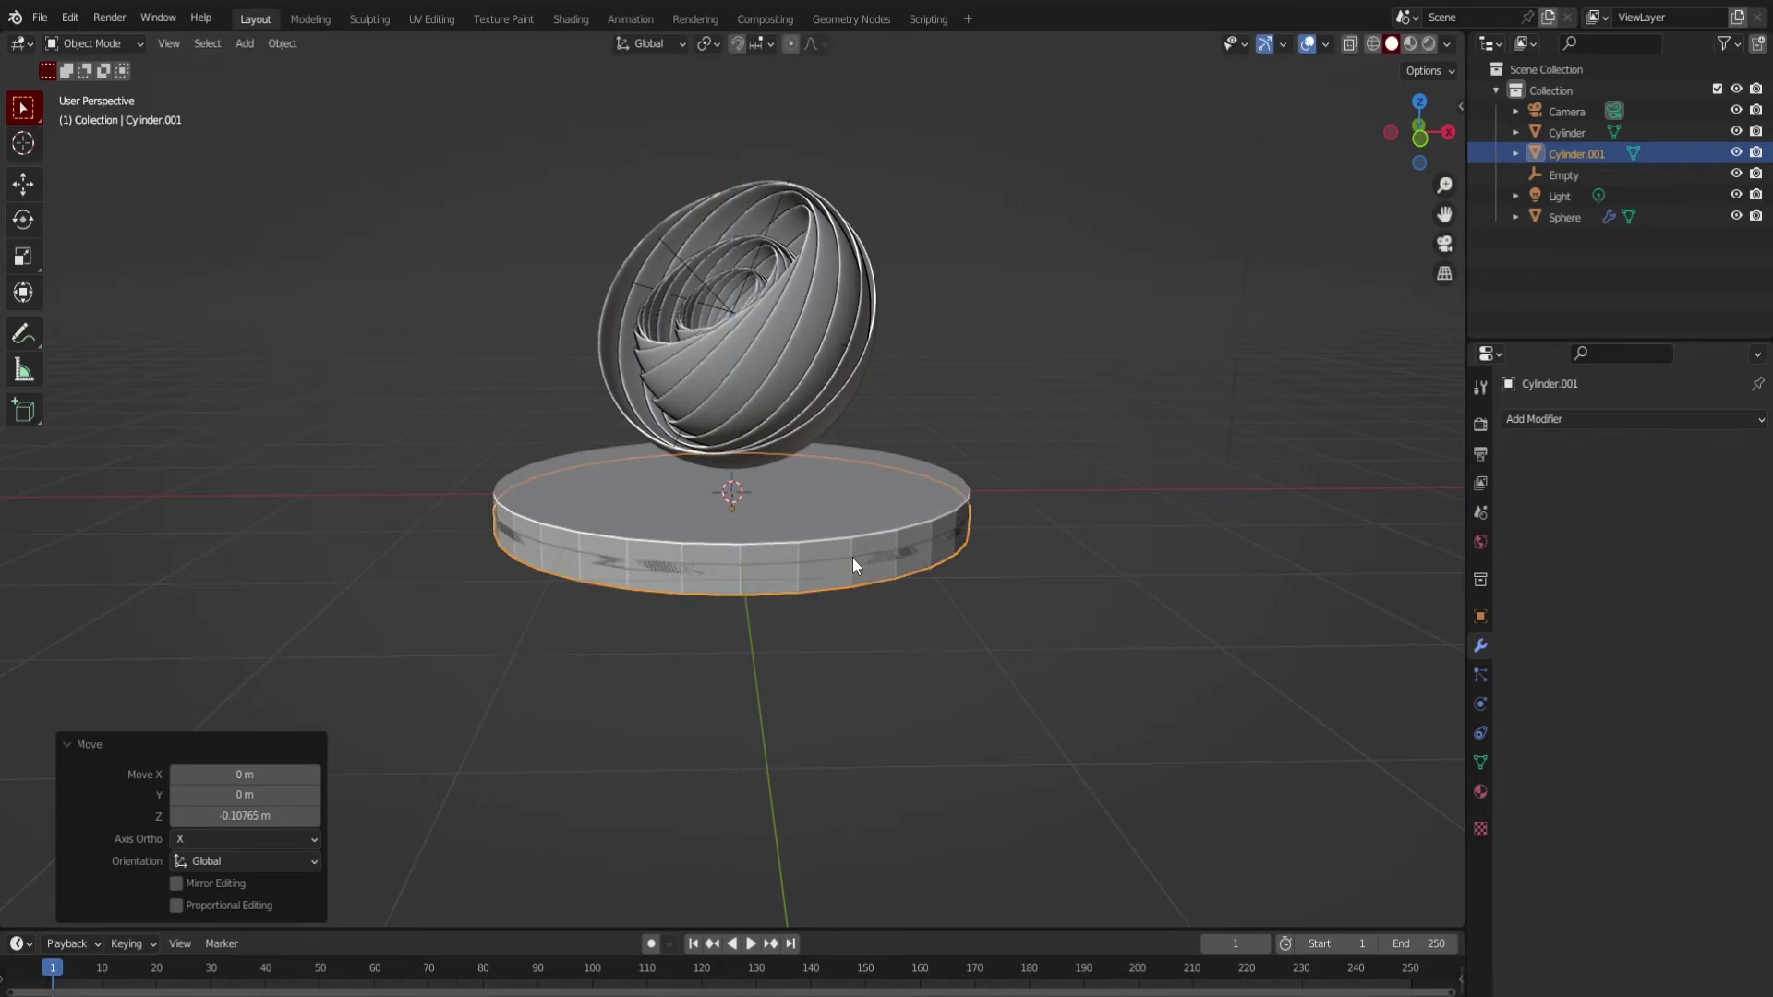
pyautogui.press('s')
pyautogui.hotkey('shift', 'z')
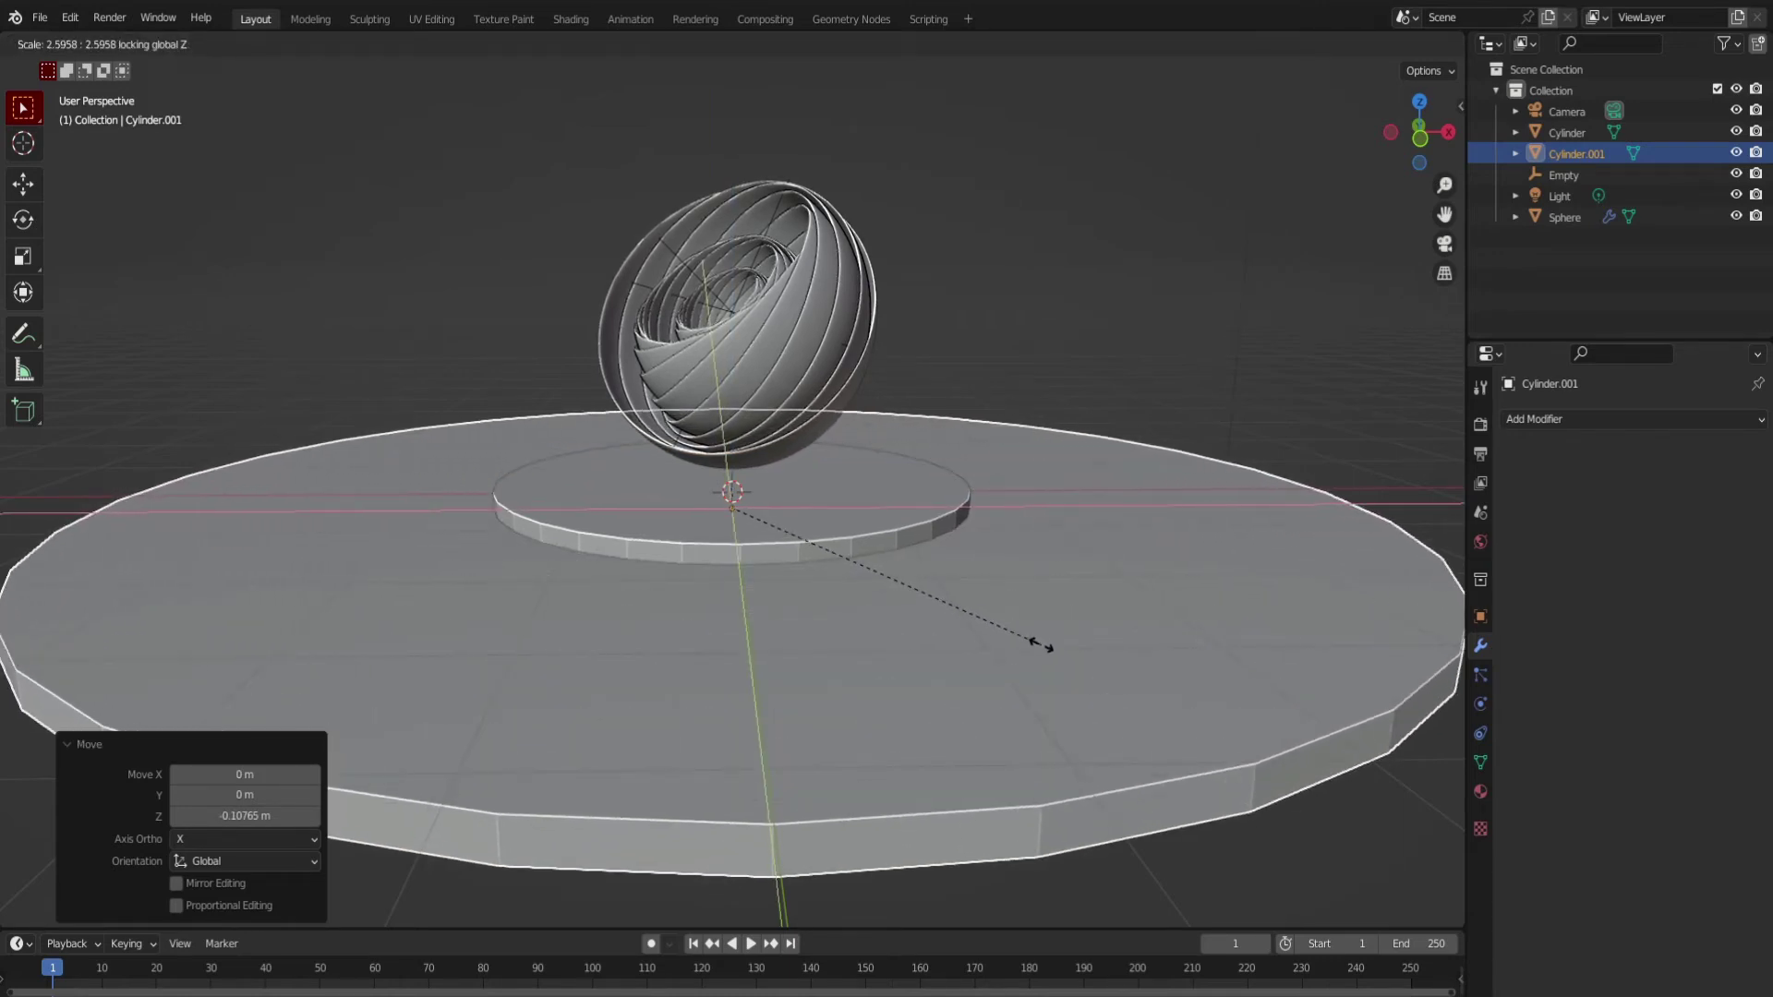
pyautogui.click(1056, 650)
pyautogui.scroll(-5, 1068, 623)
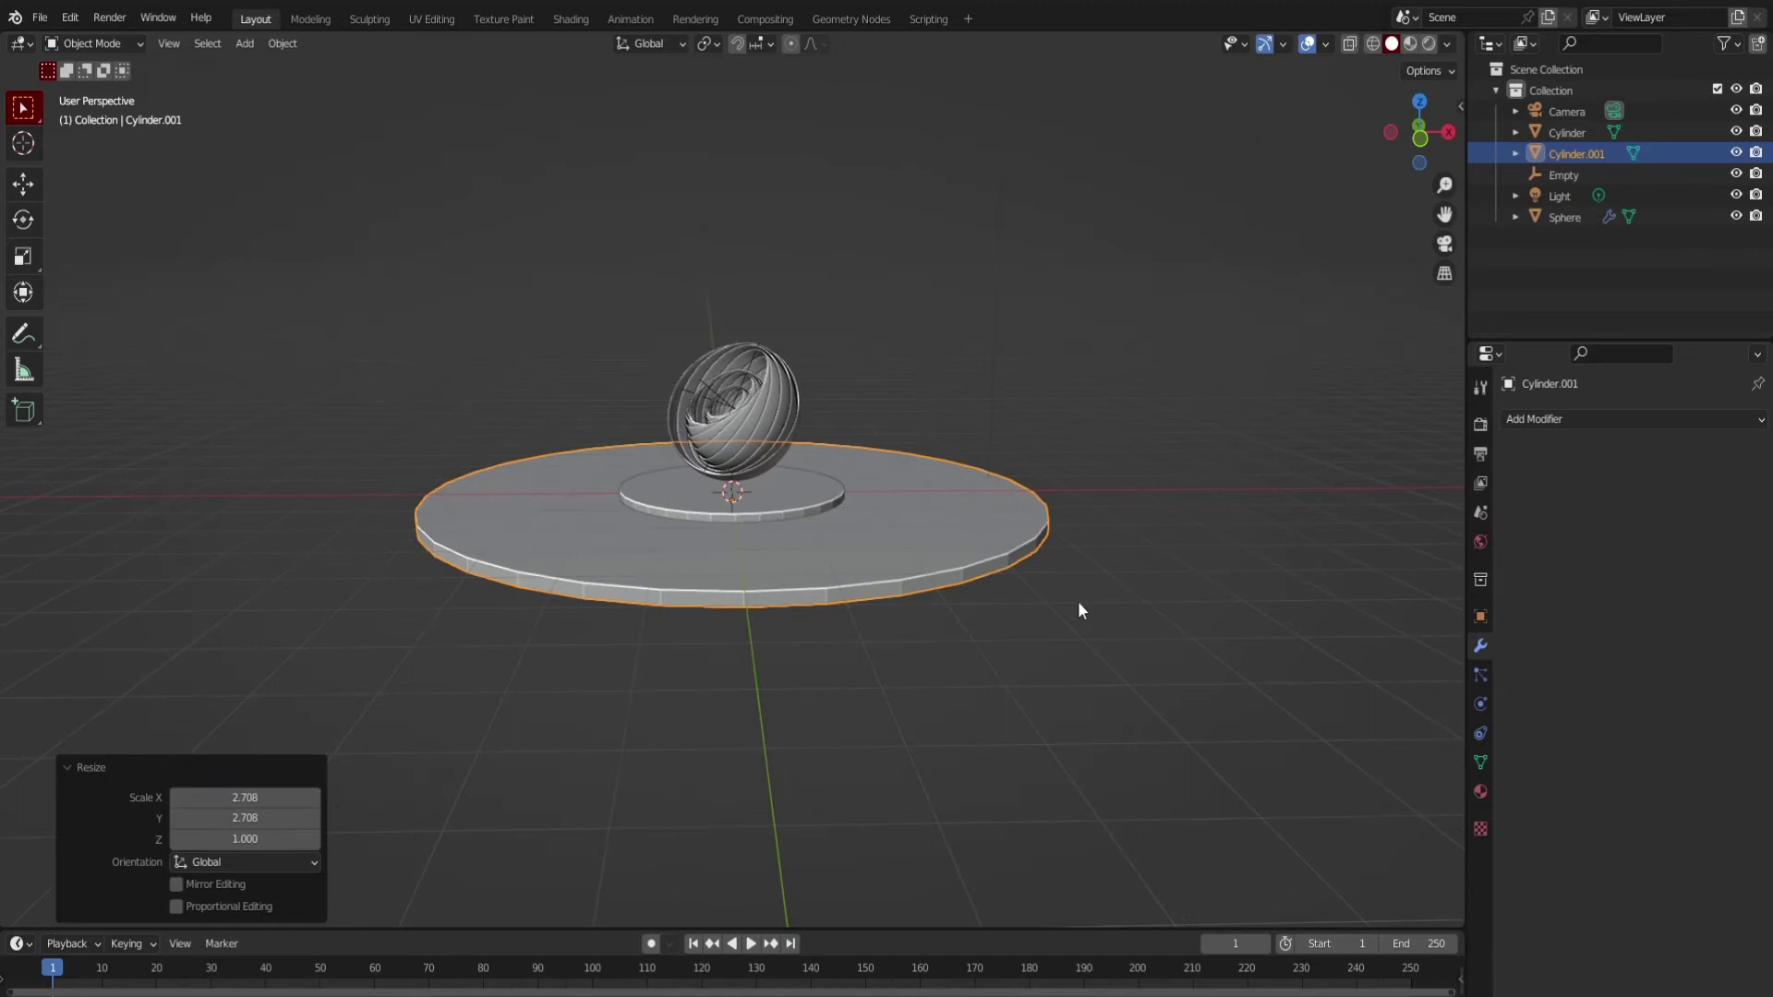
pyautogui.click(1078, 601)
pyautogui.moveTo(806, 548); pyautogui.dragTo(906, 584, button='middle')
pyautogui.scroll(2, 872, 575)
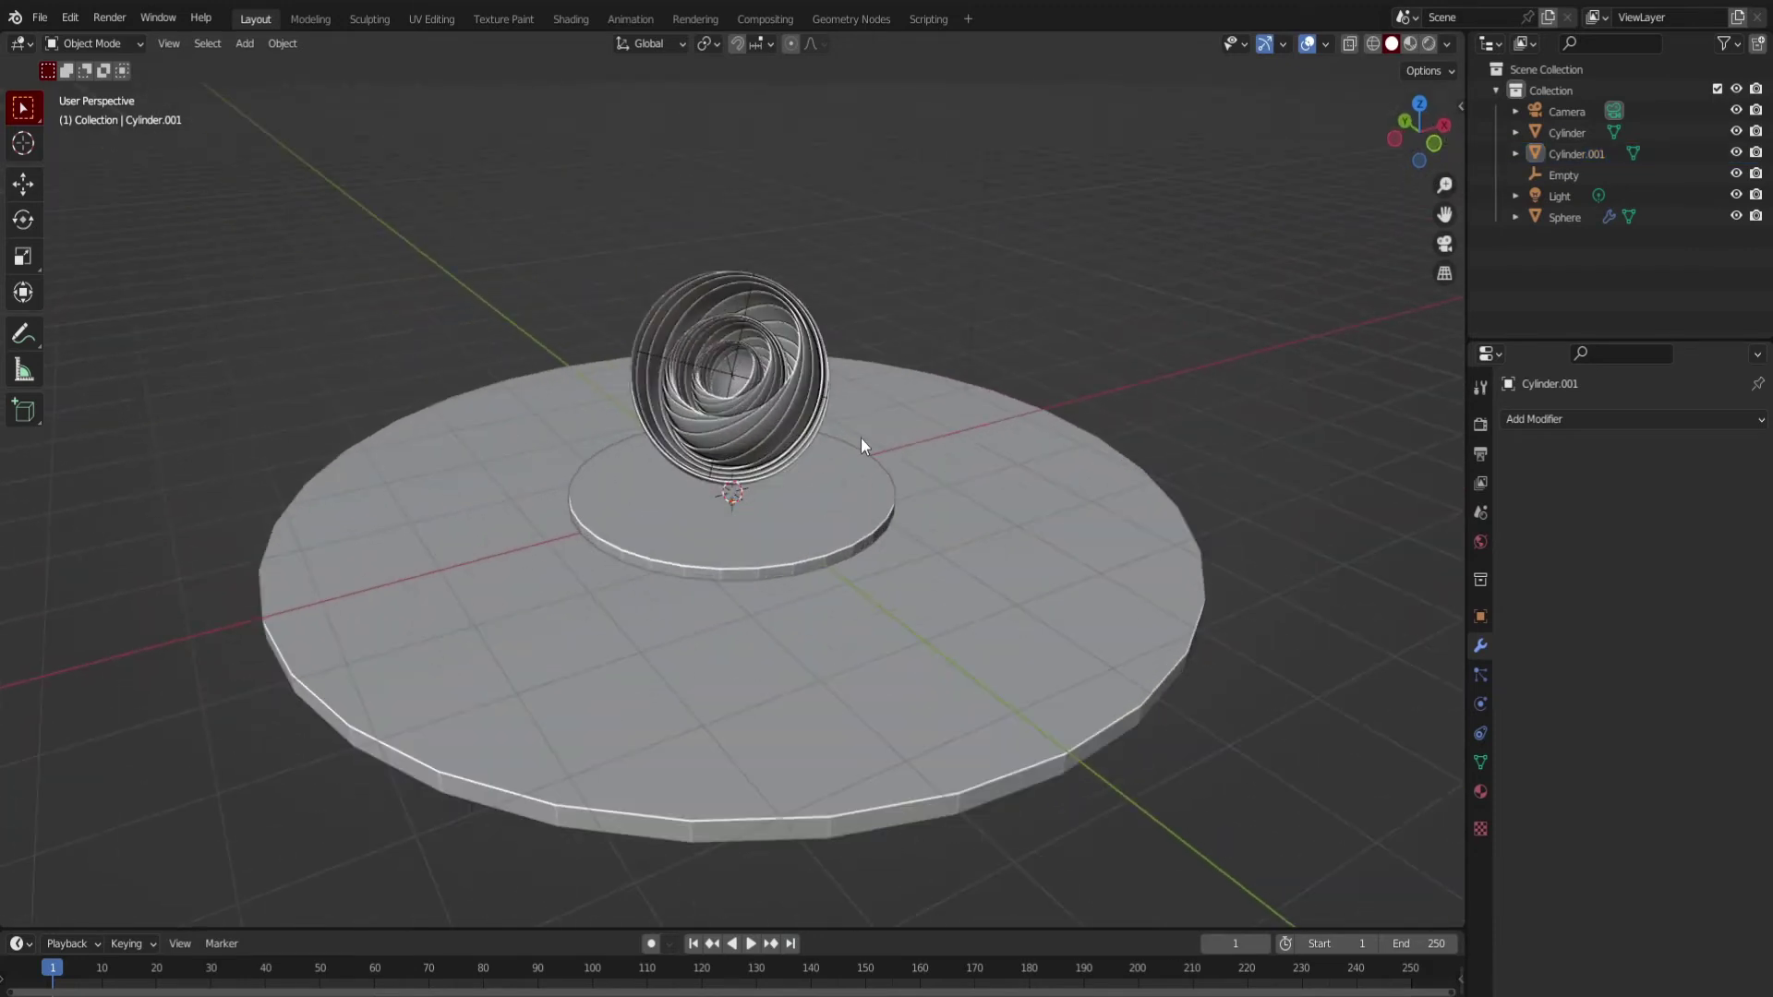
pyautogui.moveTo(859, 438); pyautogui.dragTo(838, 474, button='middle')
pyautogui.press('KP_0')
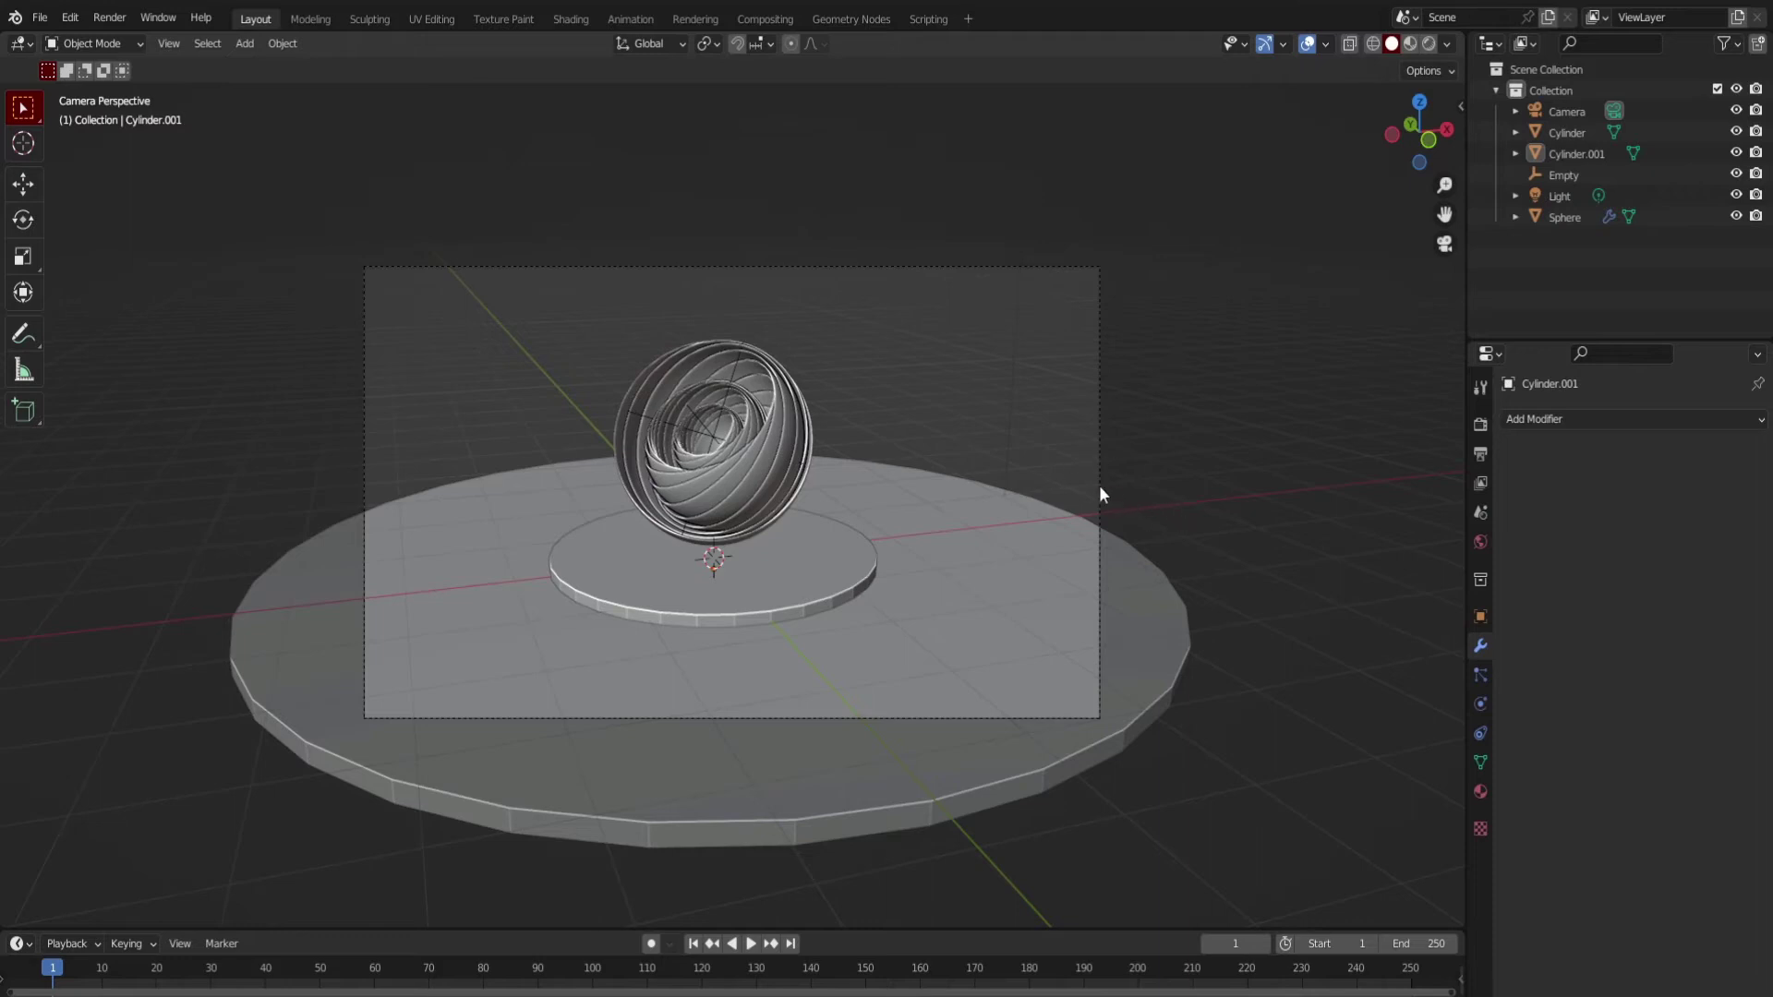
# Move the camera to reframe the shot.
pyautogui.click(1100, 495)
pyautogui.press('g')
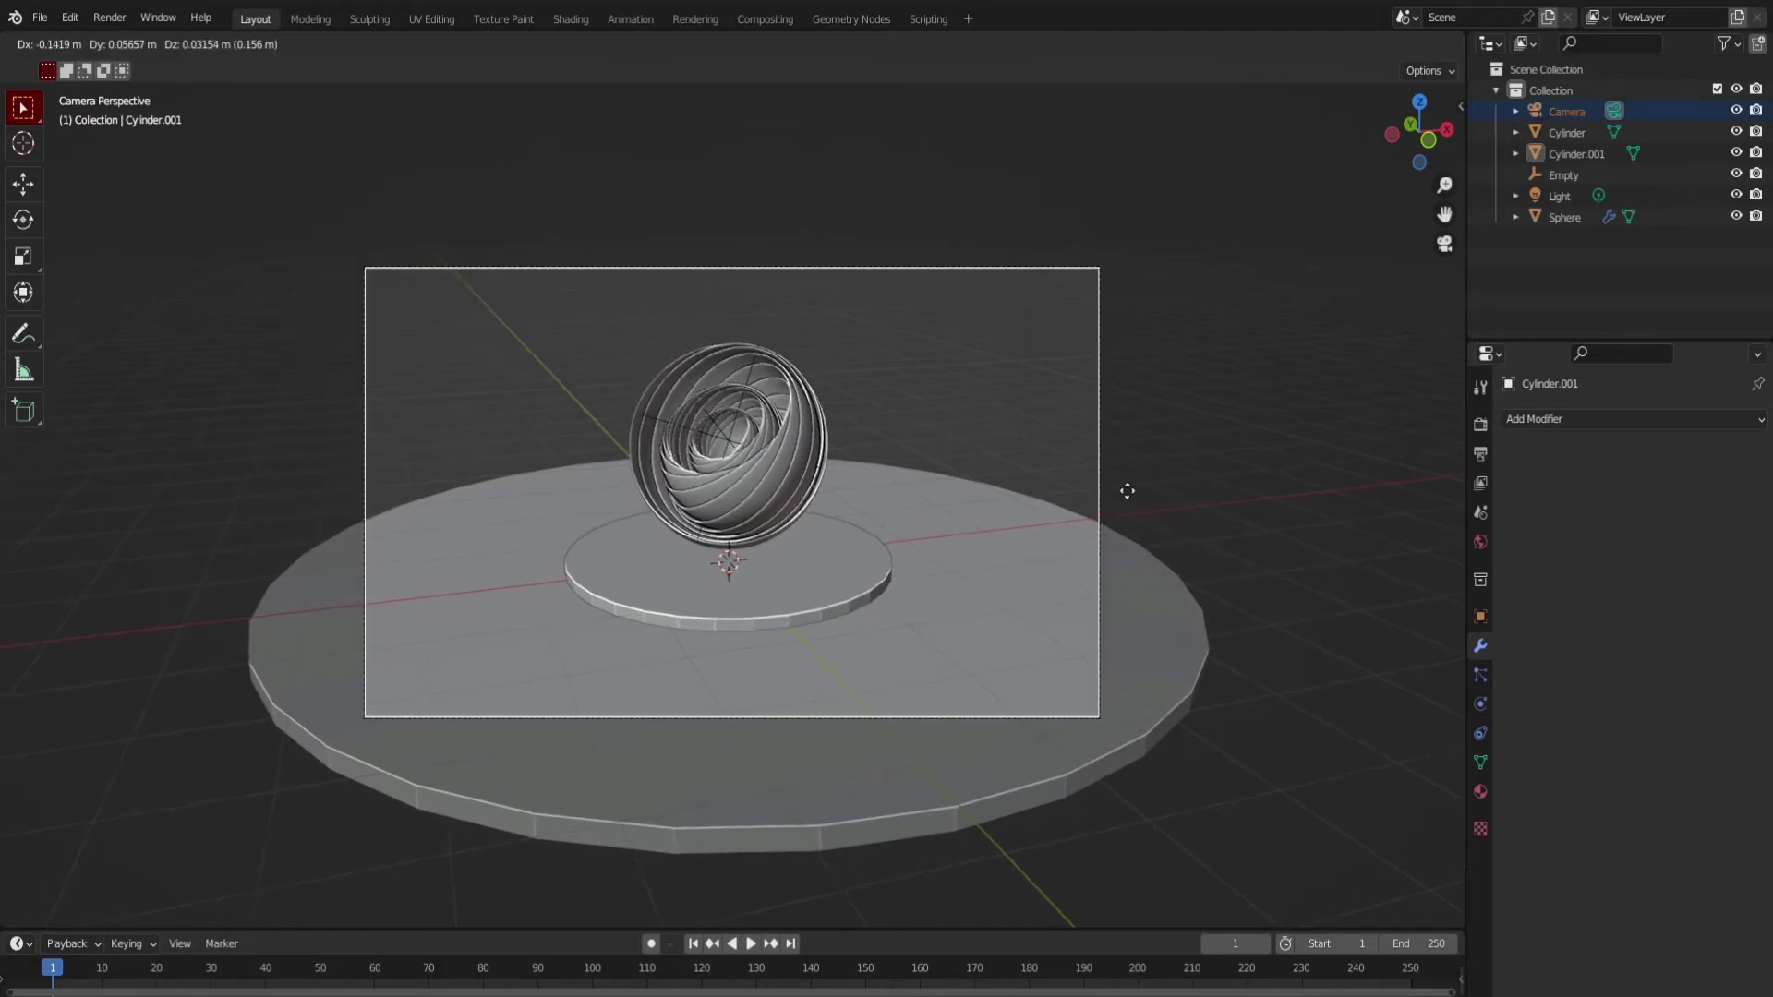
pyautogui.click(1164, 499)
pyautogui.scroll(-5, 1348, 537)
pyautogui.scroll(5, 1114, 695)
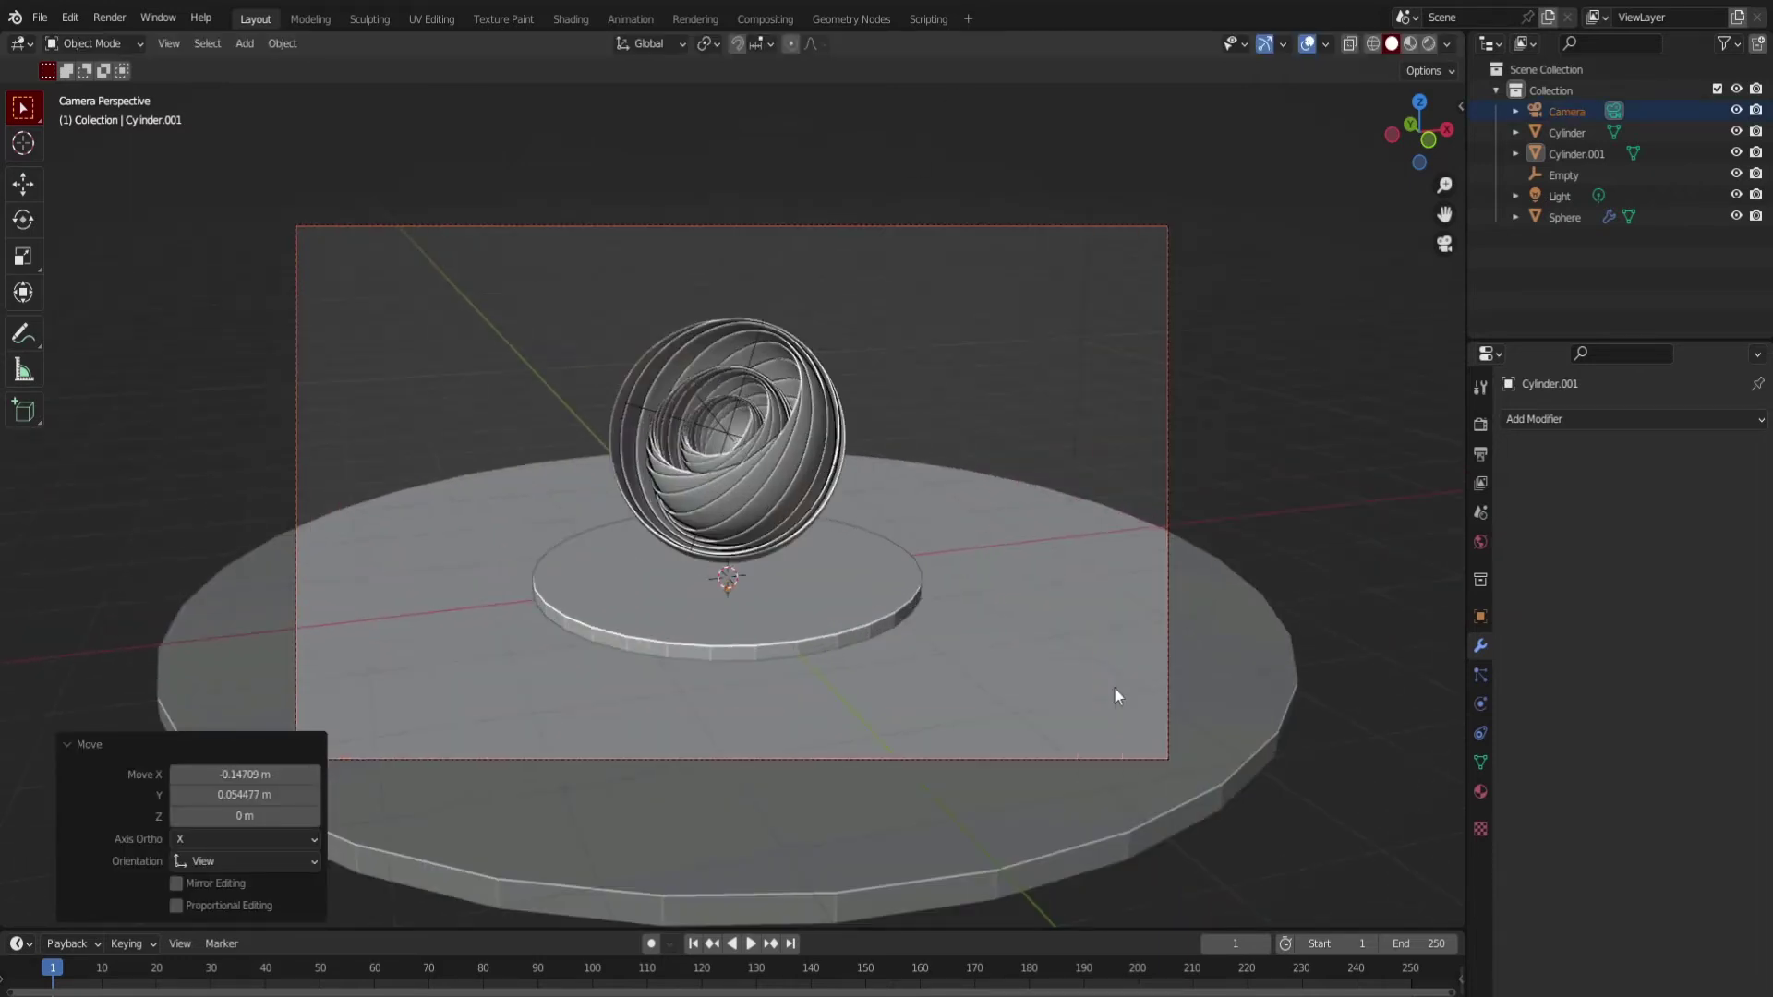
# Add an upright plane, push it back on Y, and scale it tenfold into a backdrop wall.
pyautogui.hotkey('shift', 'a')
pyautogui.click(898, 513)
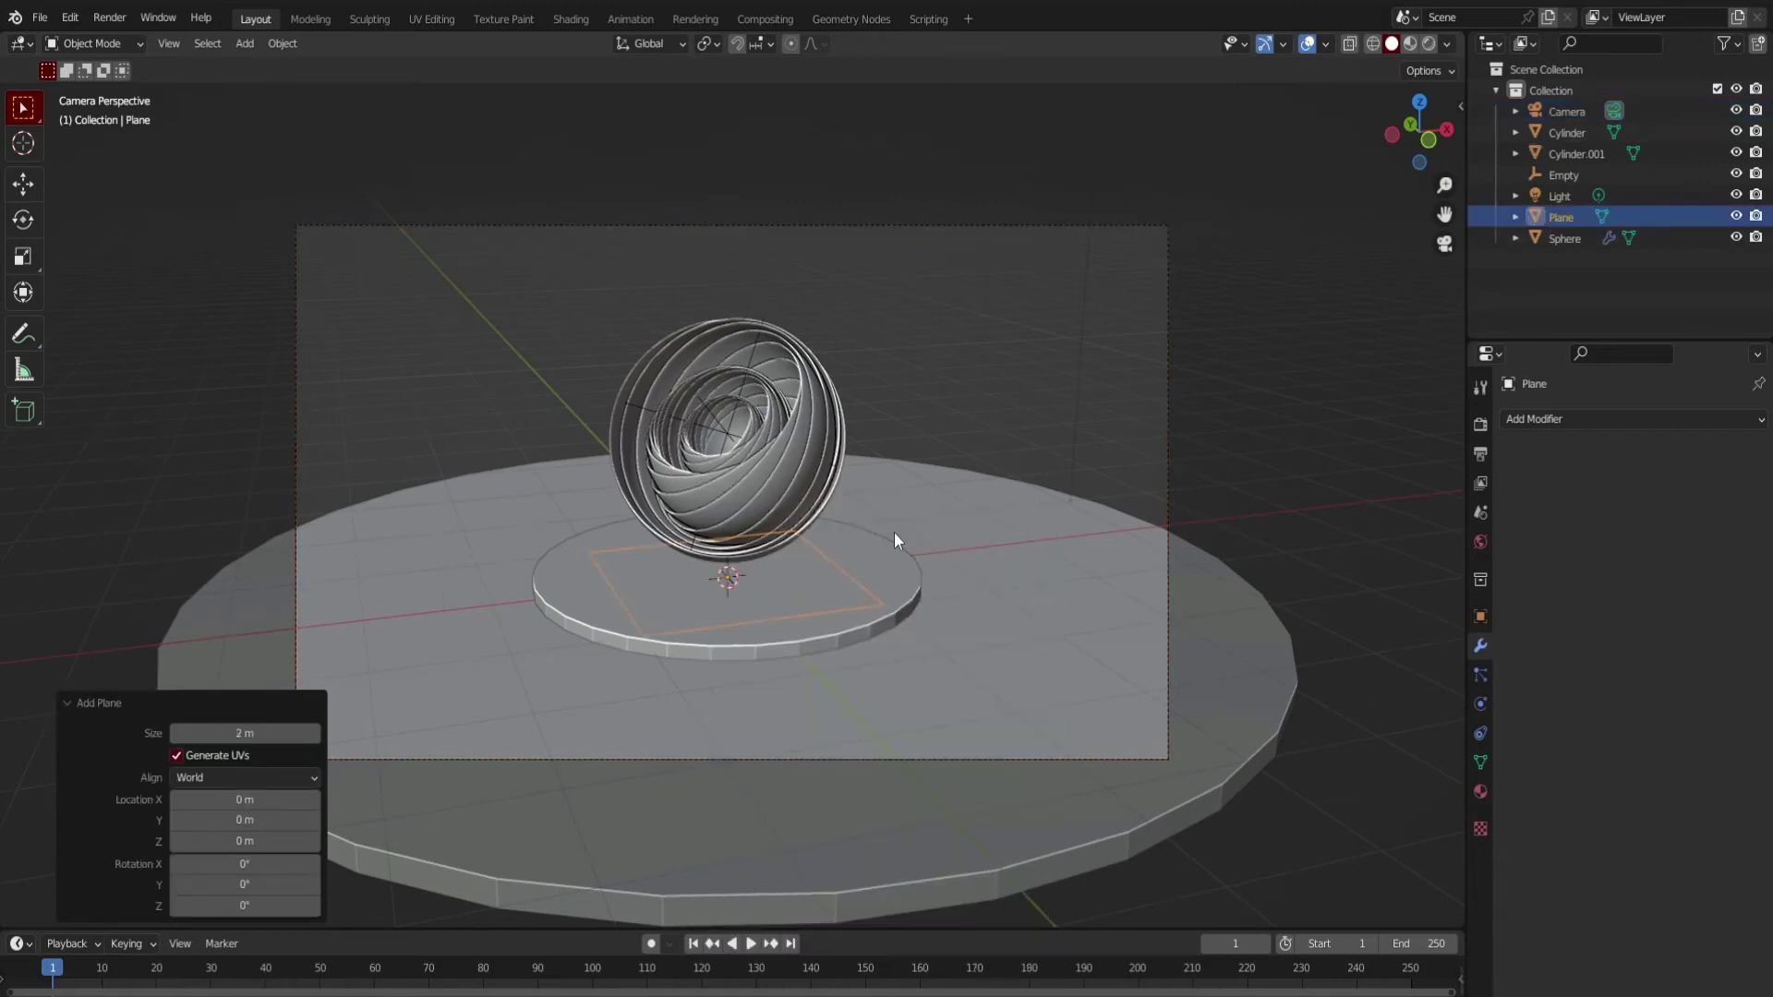
pyautogui.write('rx')
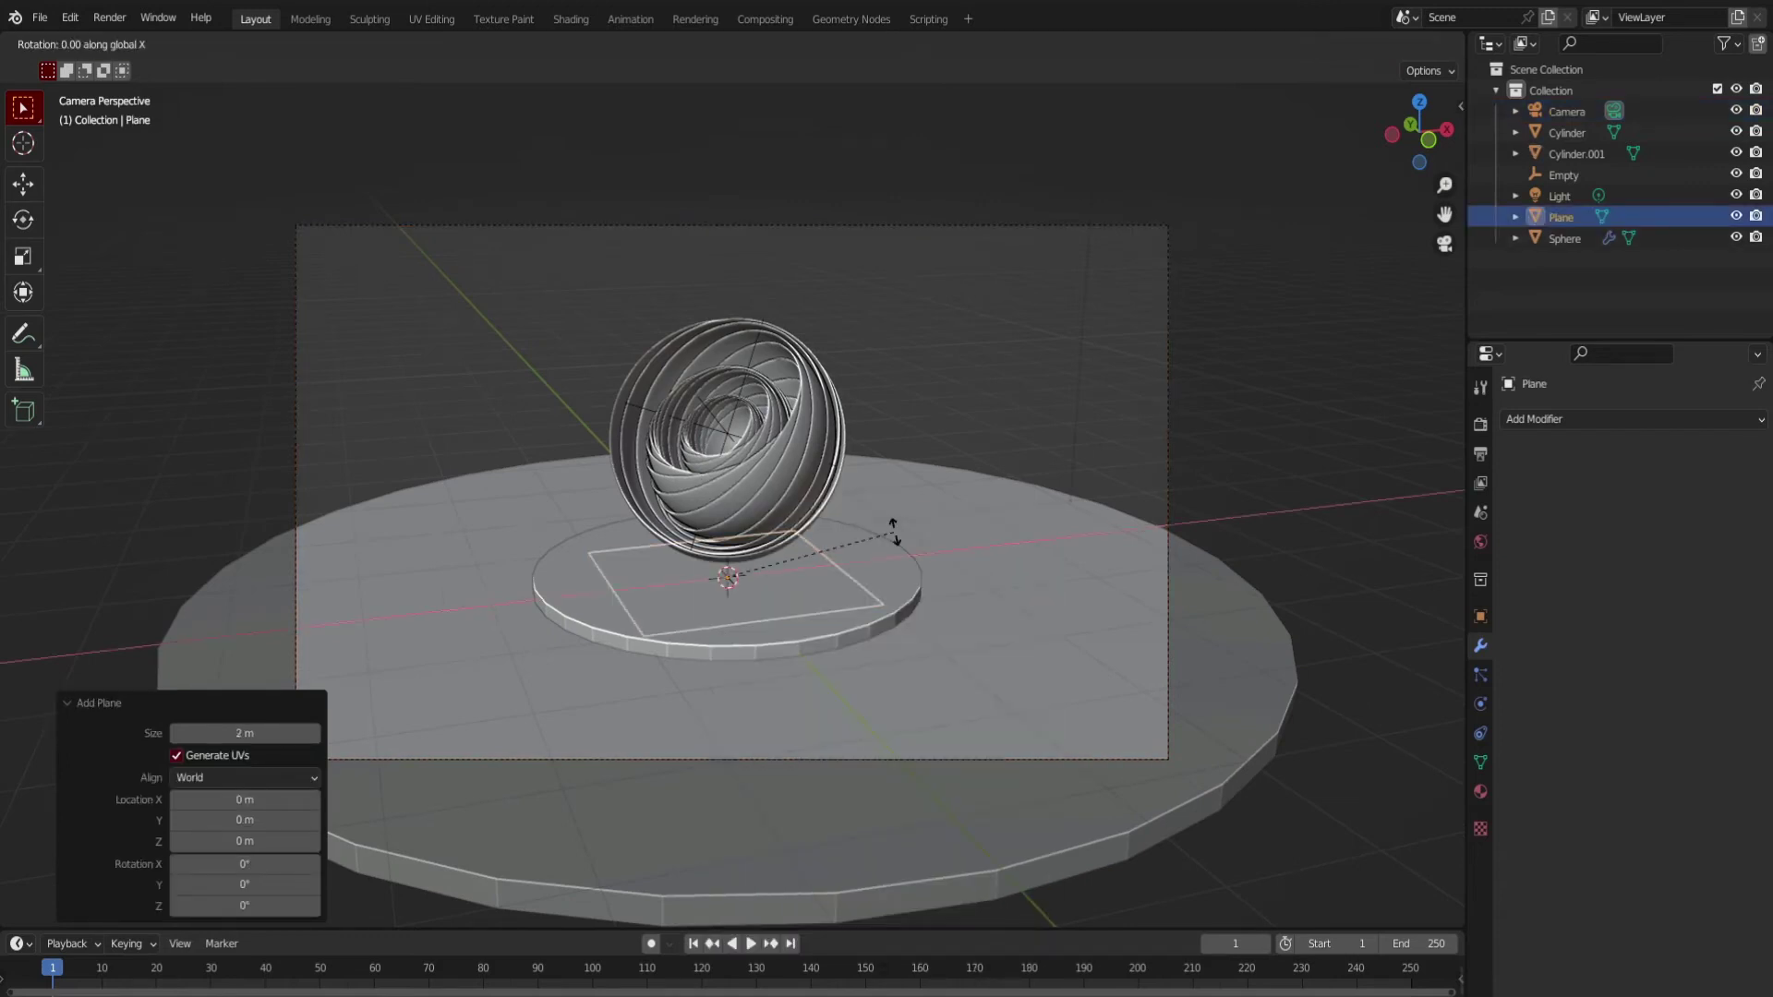
pyautogui.write('90')
pyautogui.press('Return')
pyautogui.press('g')
pyautogui.press('y')
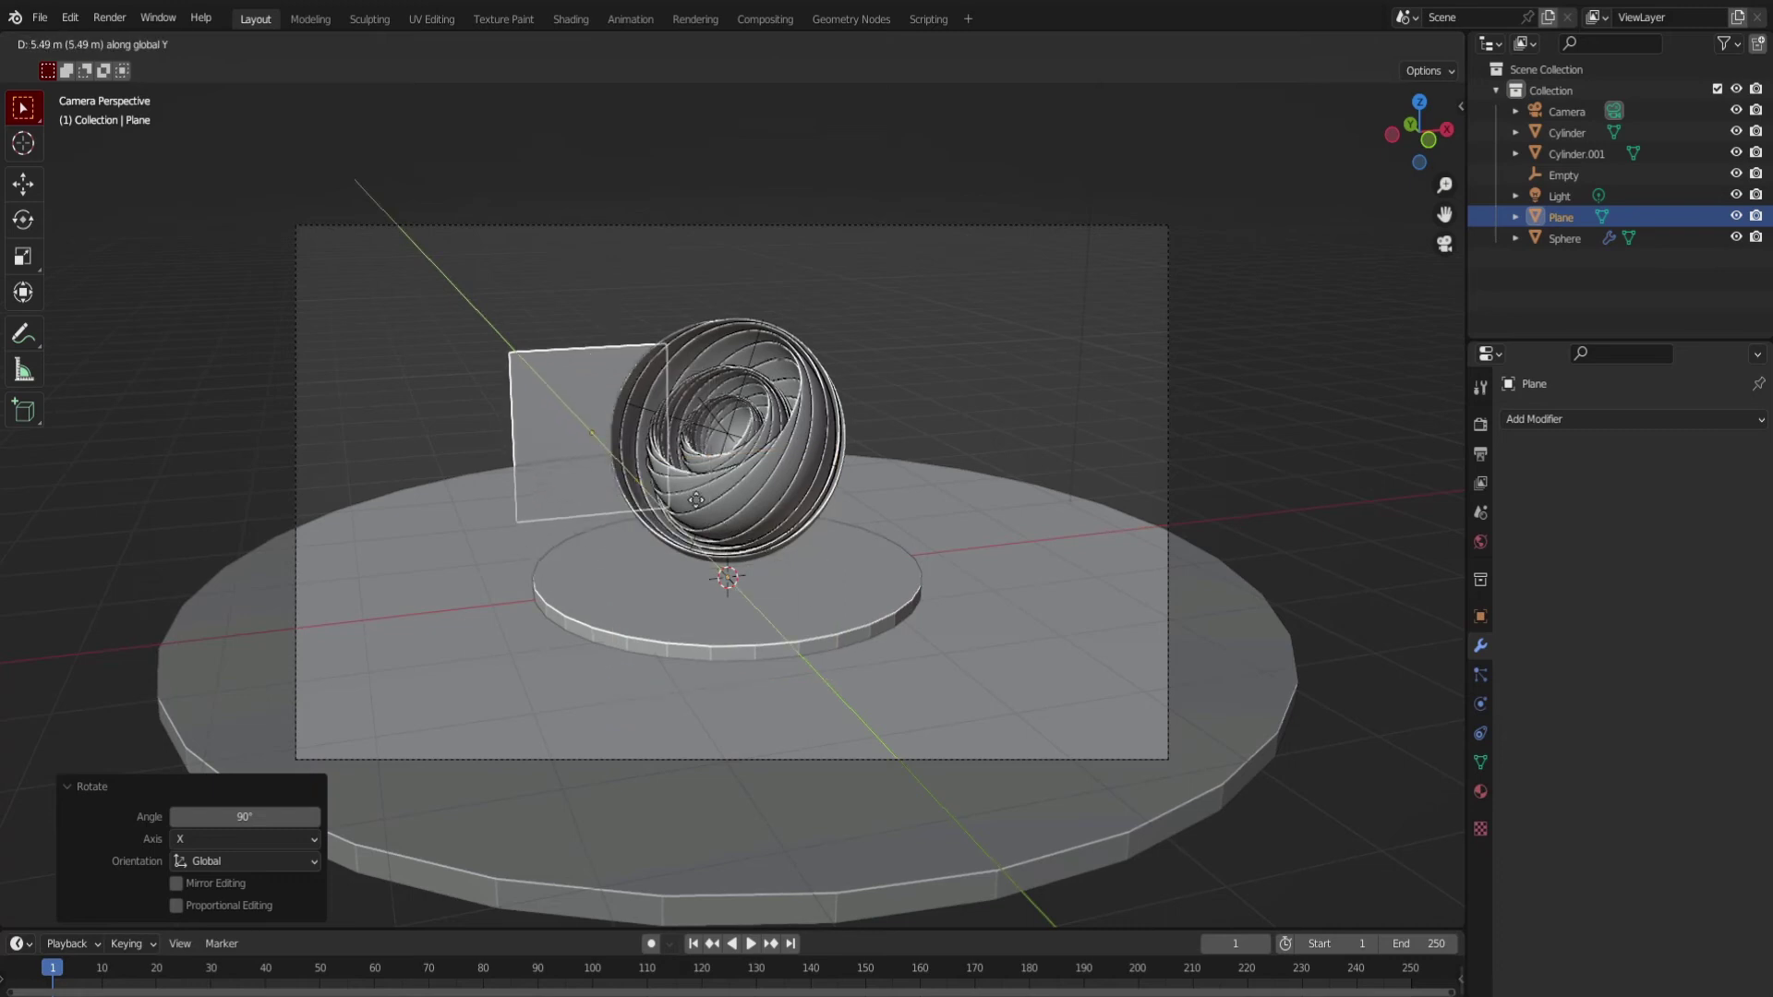
pyautogui.click(697, 487)
pyautogui.write('s')
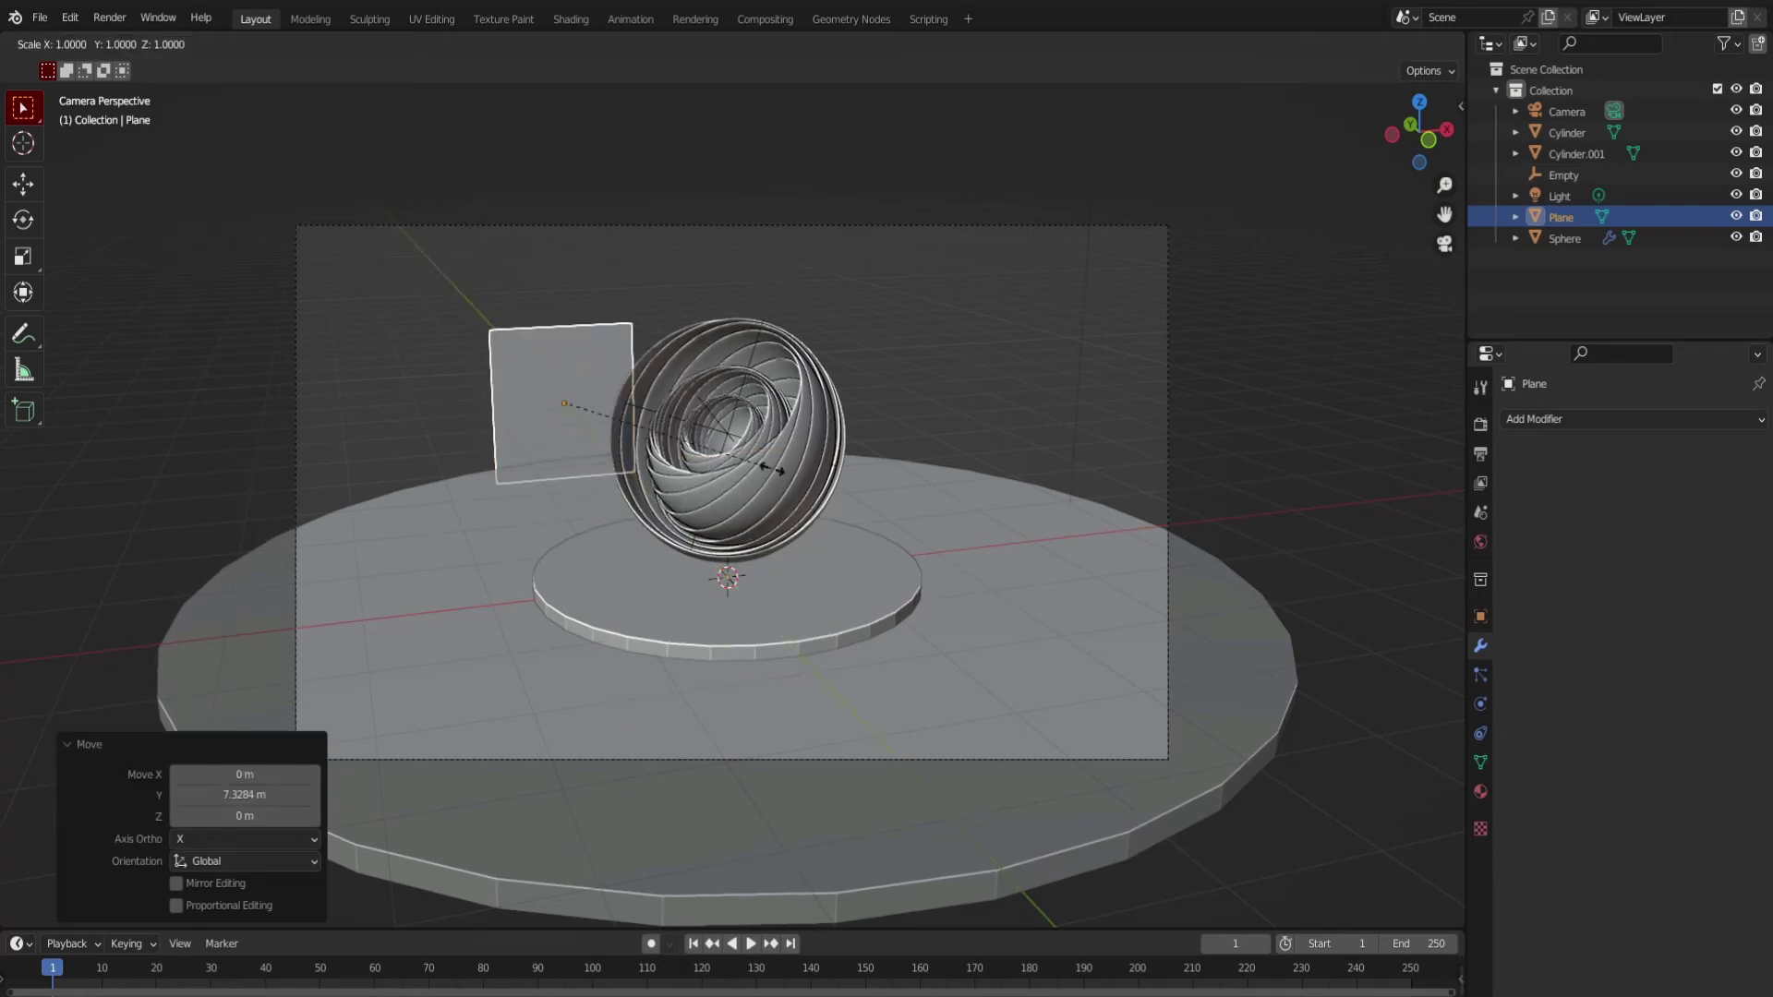
pyautogui.write('10')
pyautogui.press('Return')
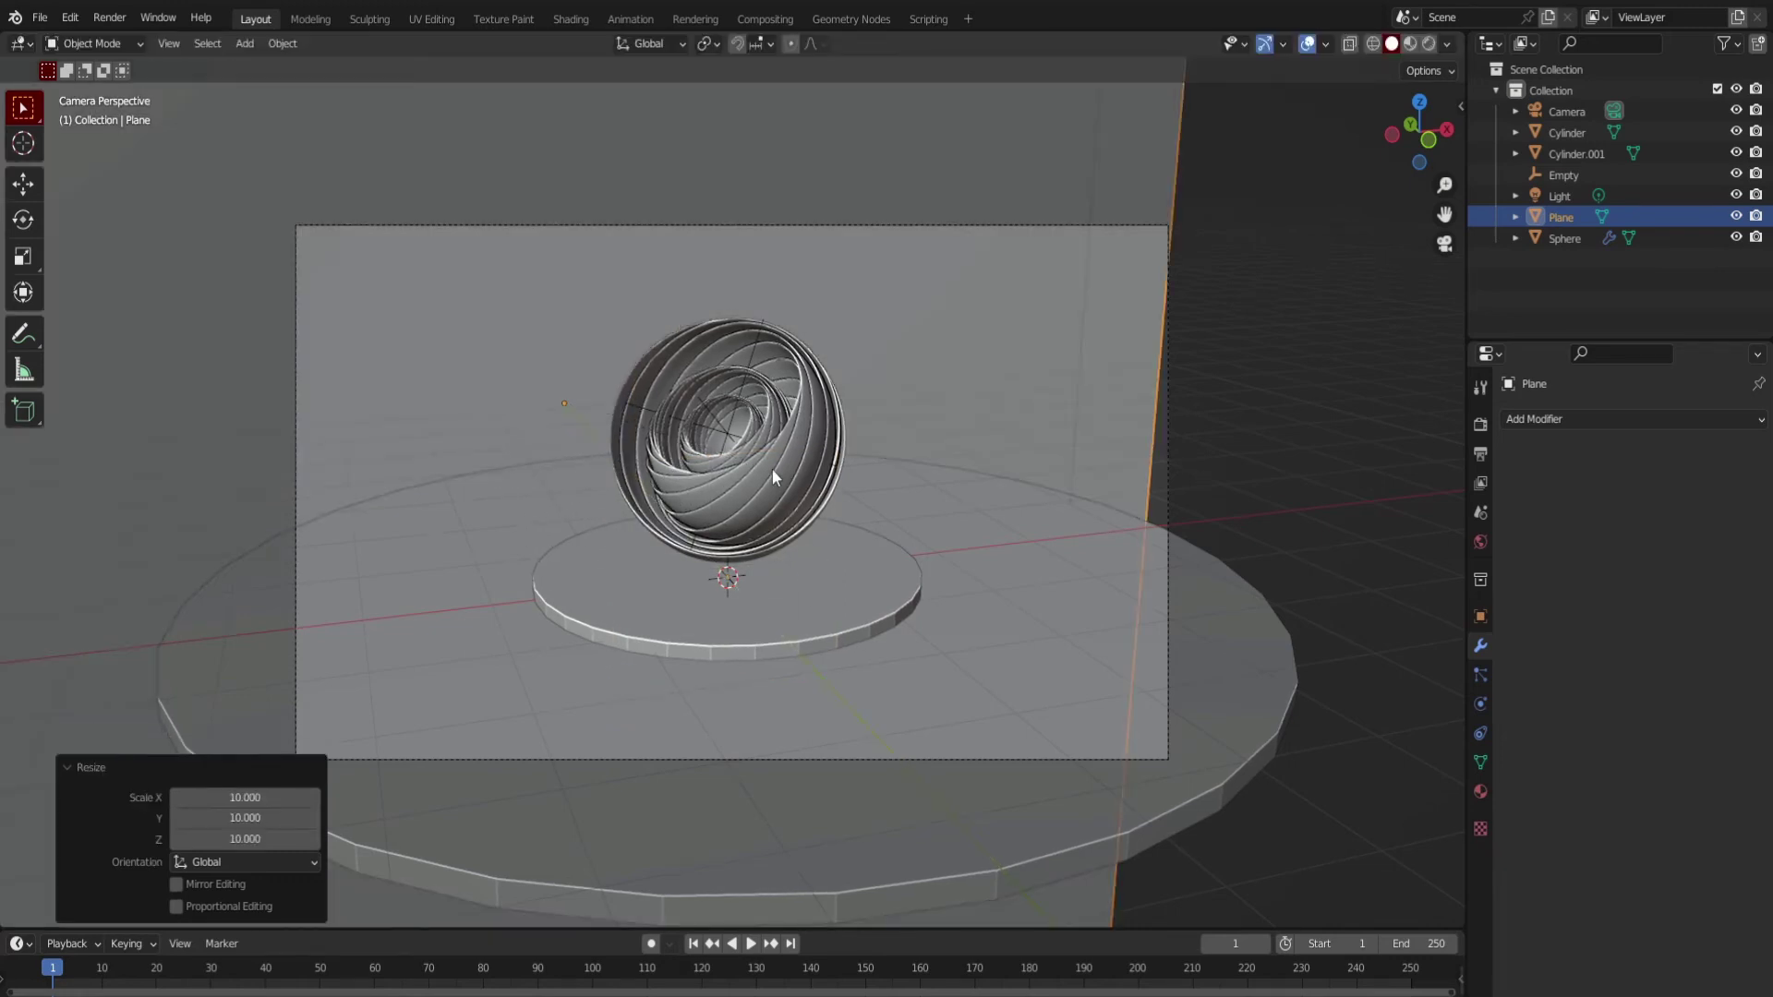
pyautogui.press('g')
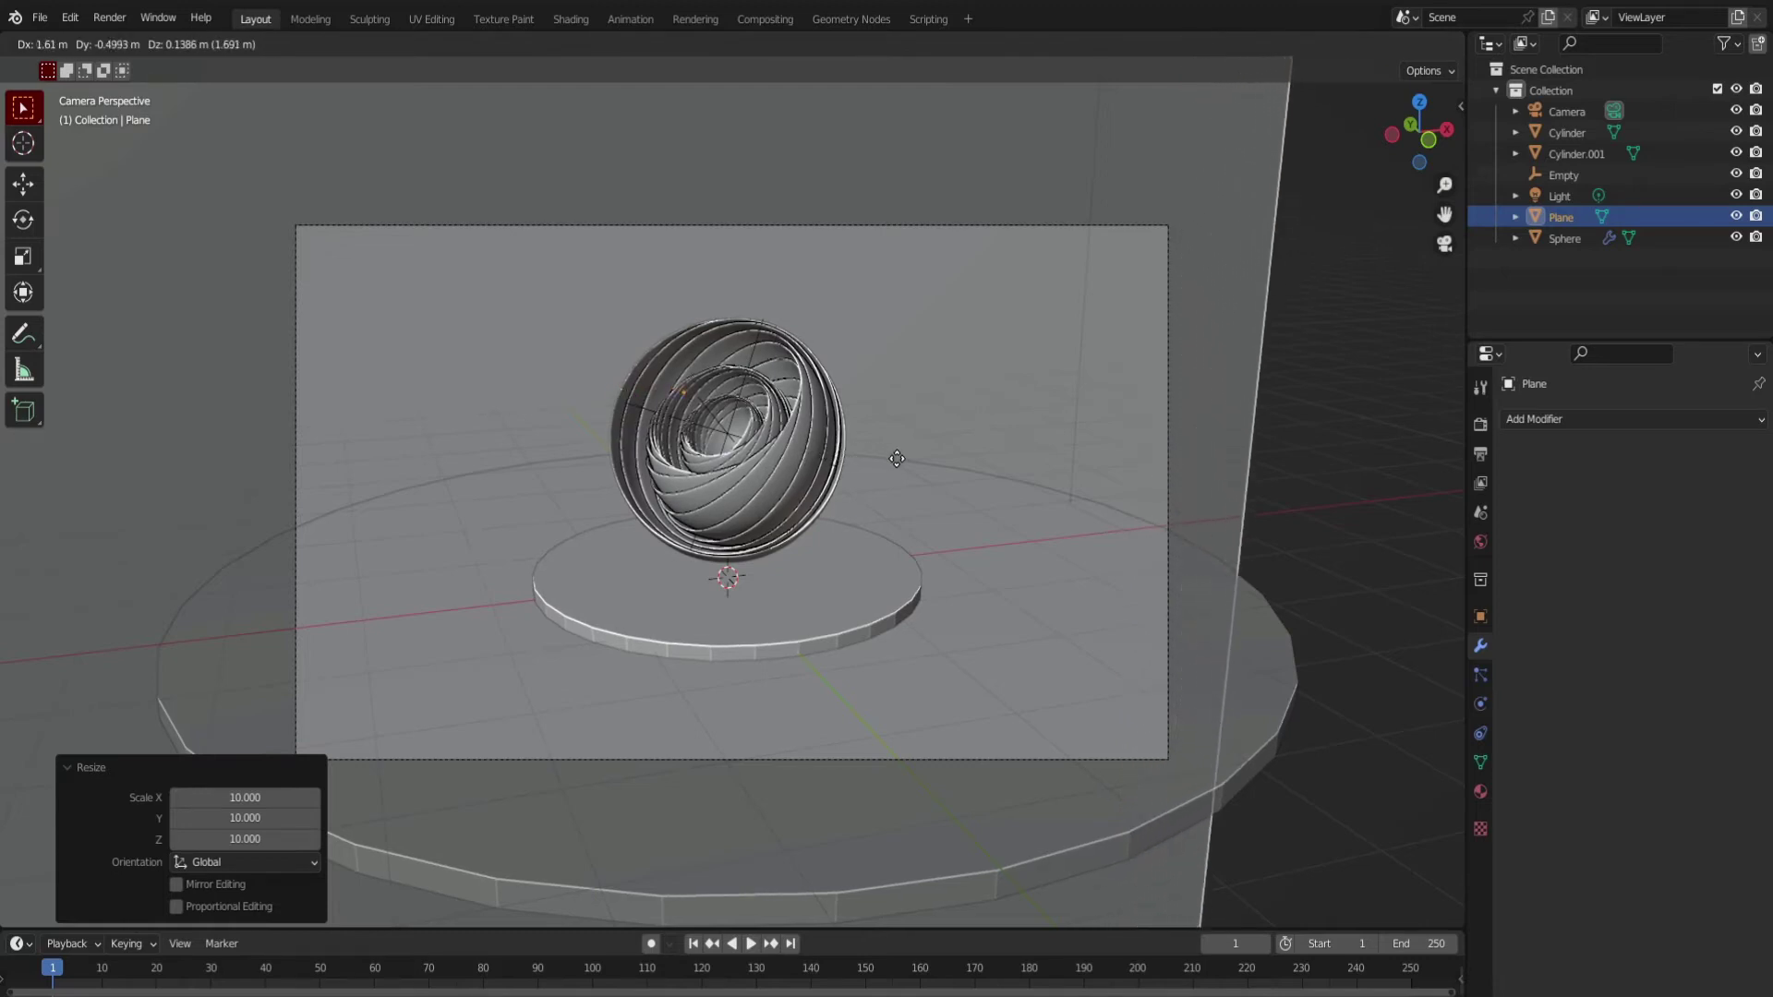
pyautogui.press('Escape')
pyautogui.click(1319, 556)
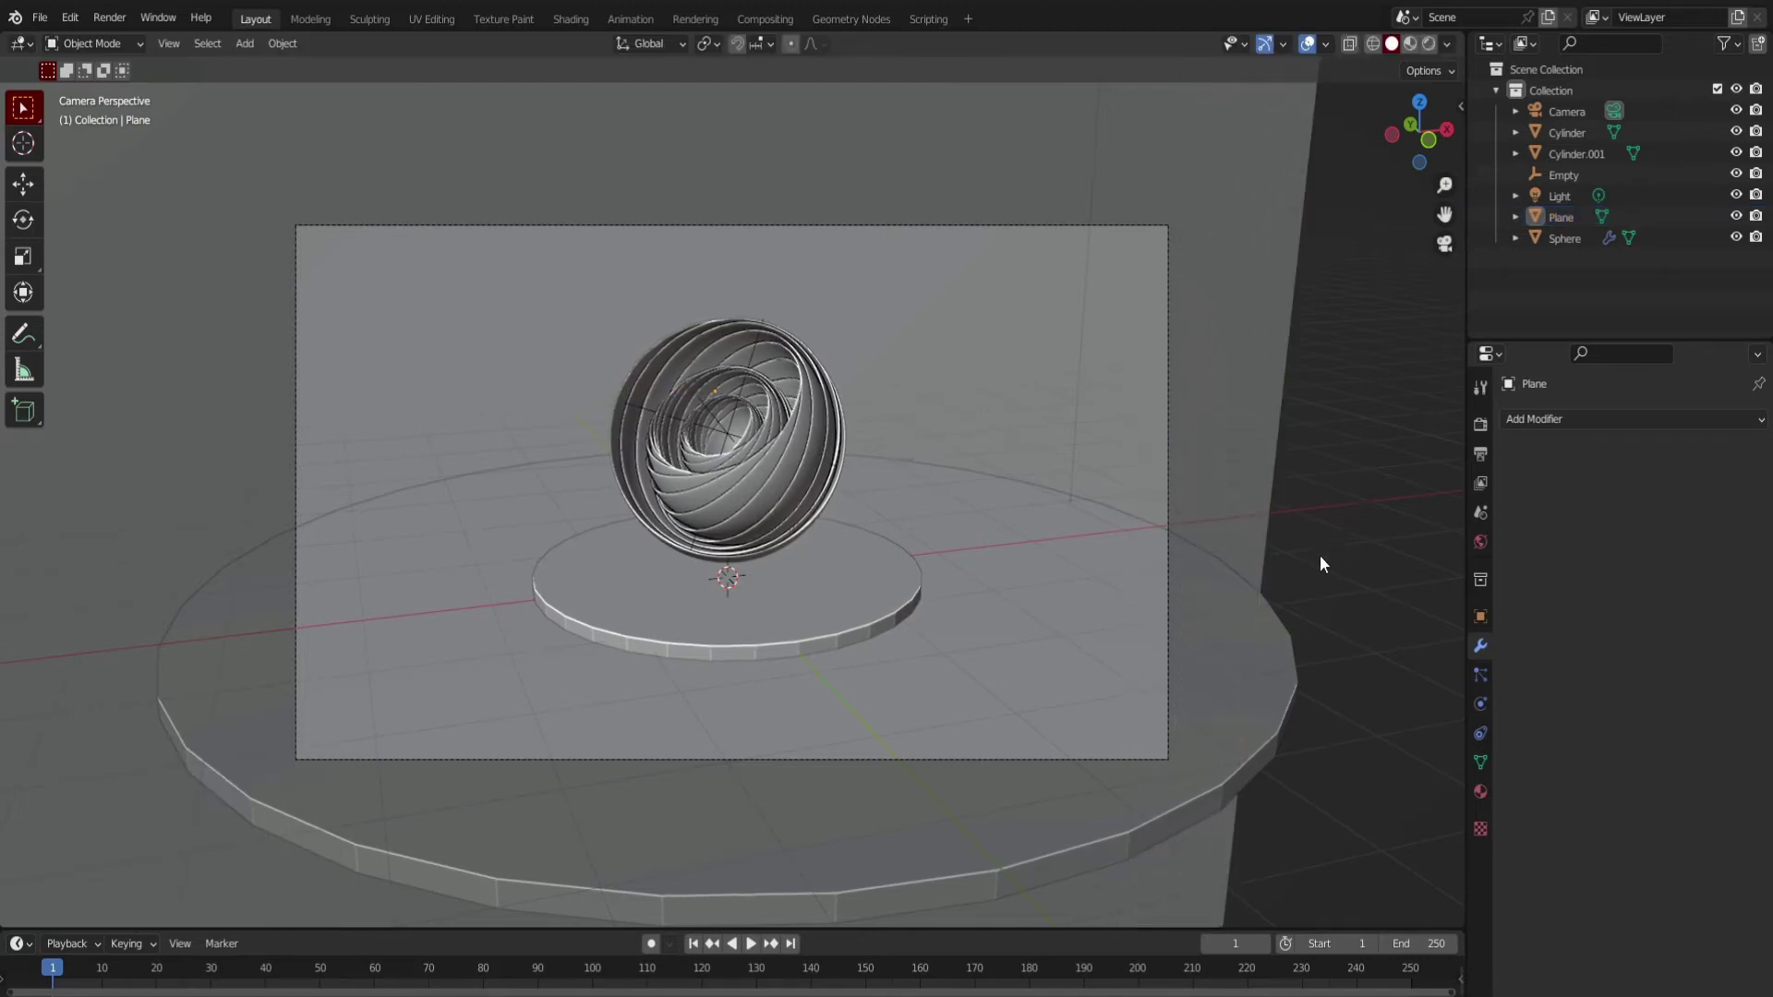
# Move the pedestal disc slightly along Z.
pyautogui.click(873, 606)
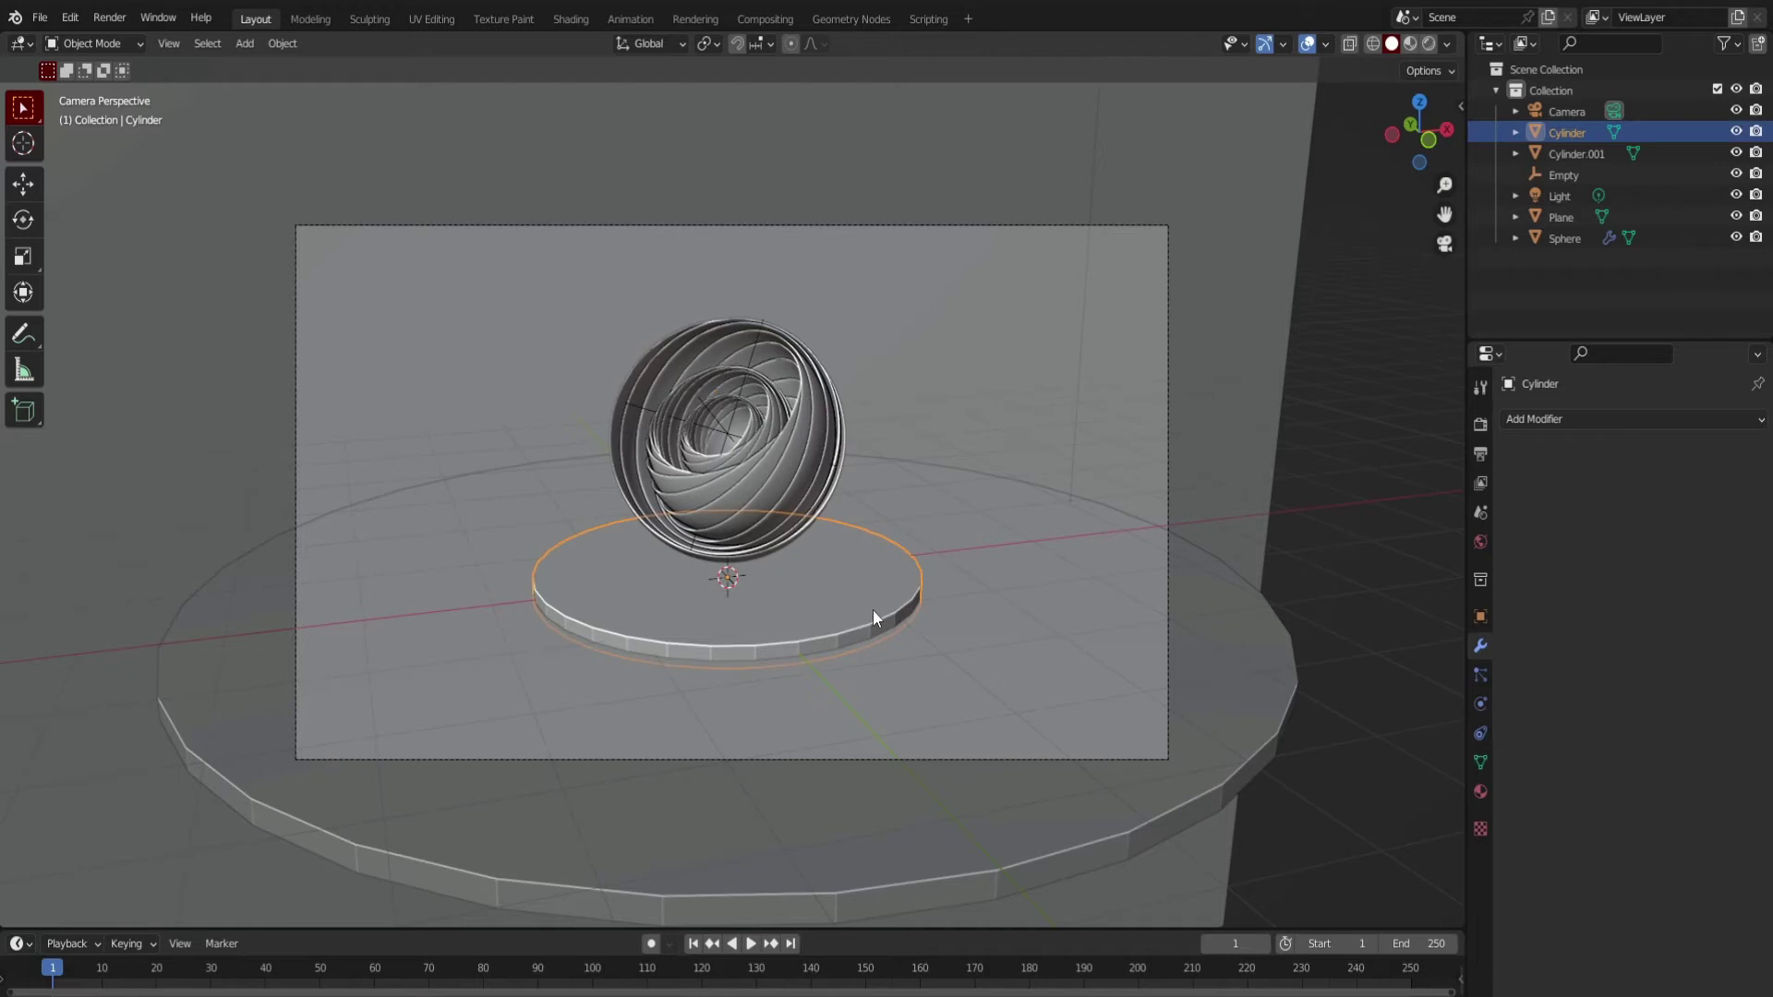
pyautogui.press('g')
pyautogui.press('z')
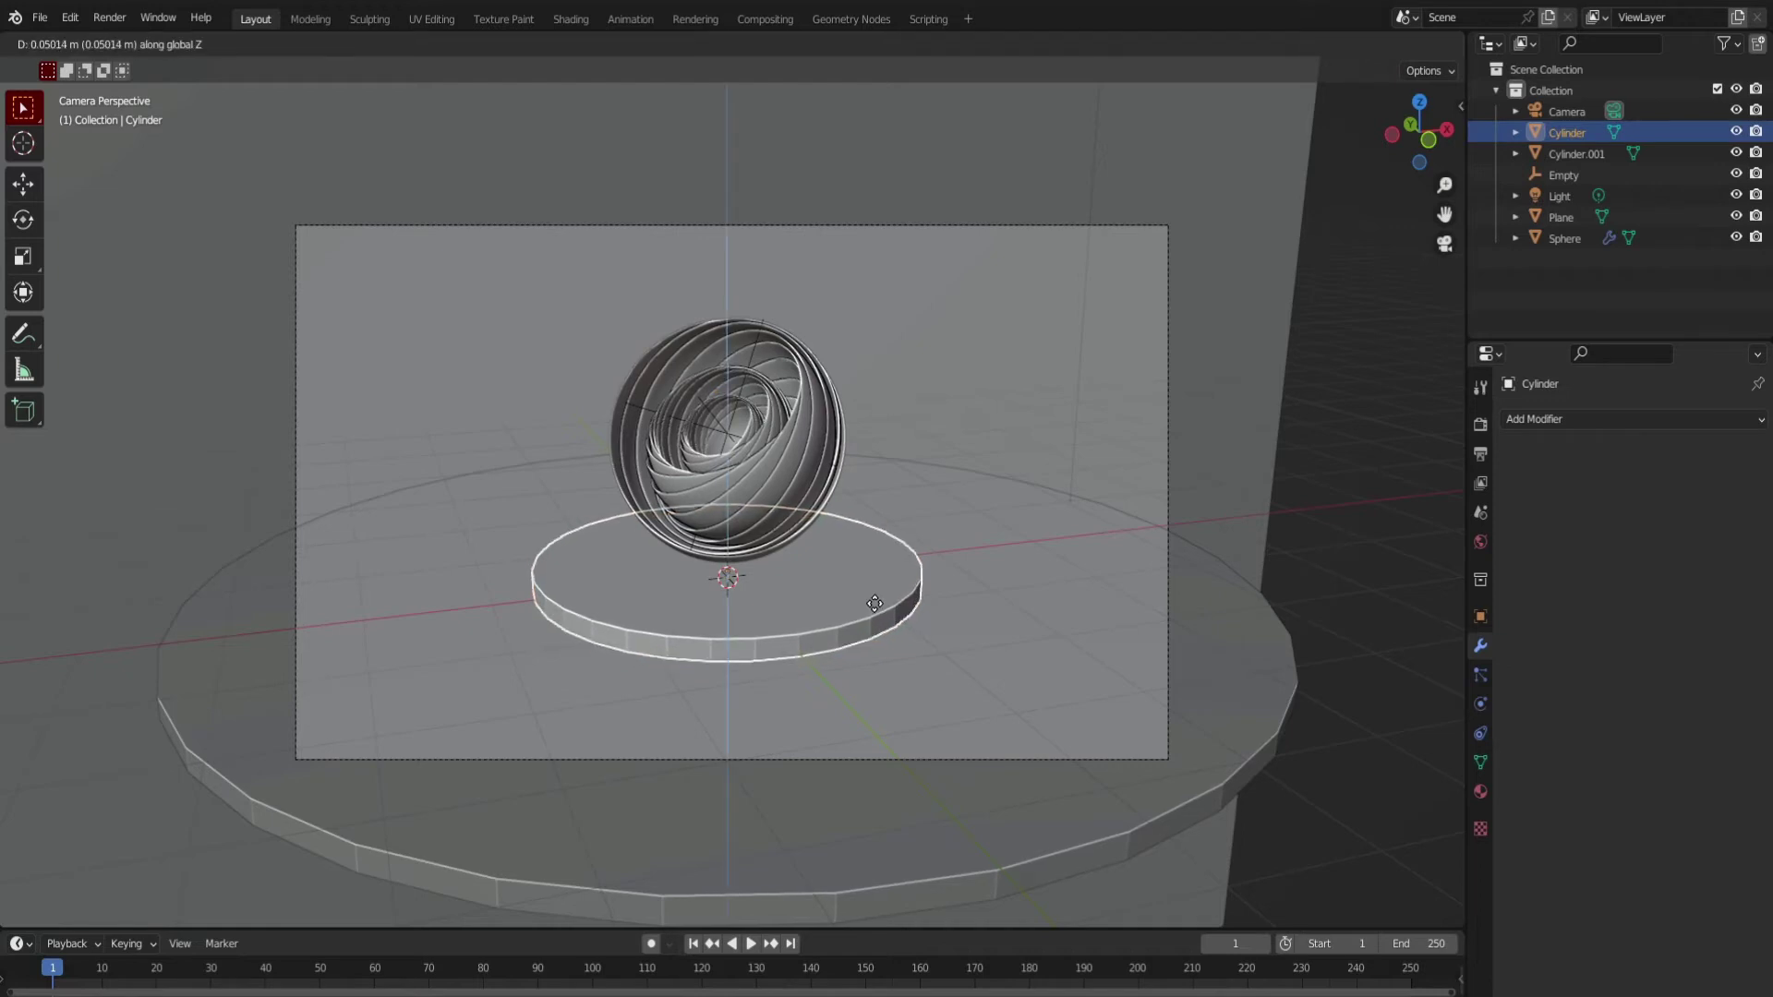
pyautogui.click(873, 606)
pyautogui.click(1326, 548)
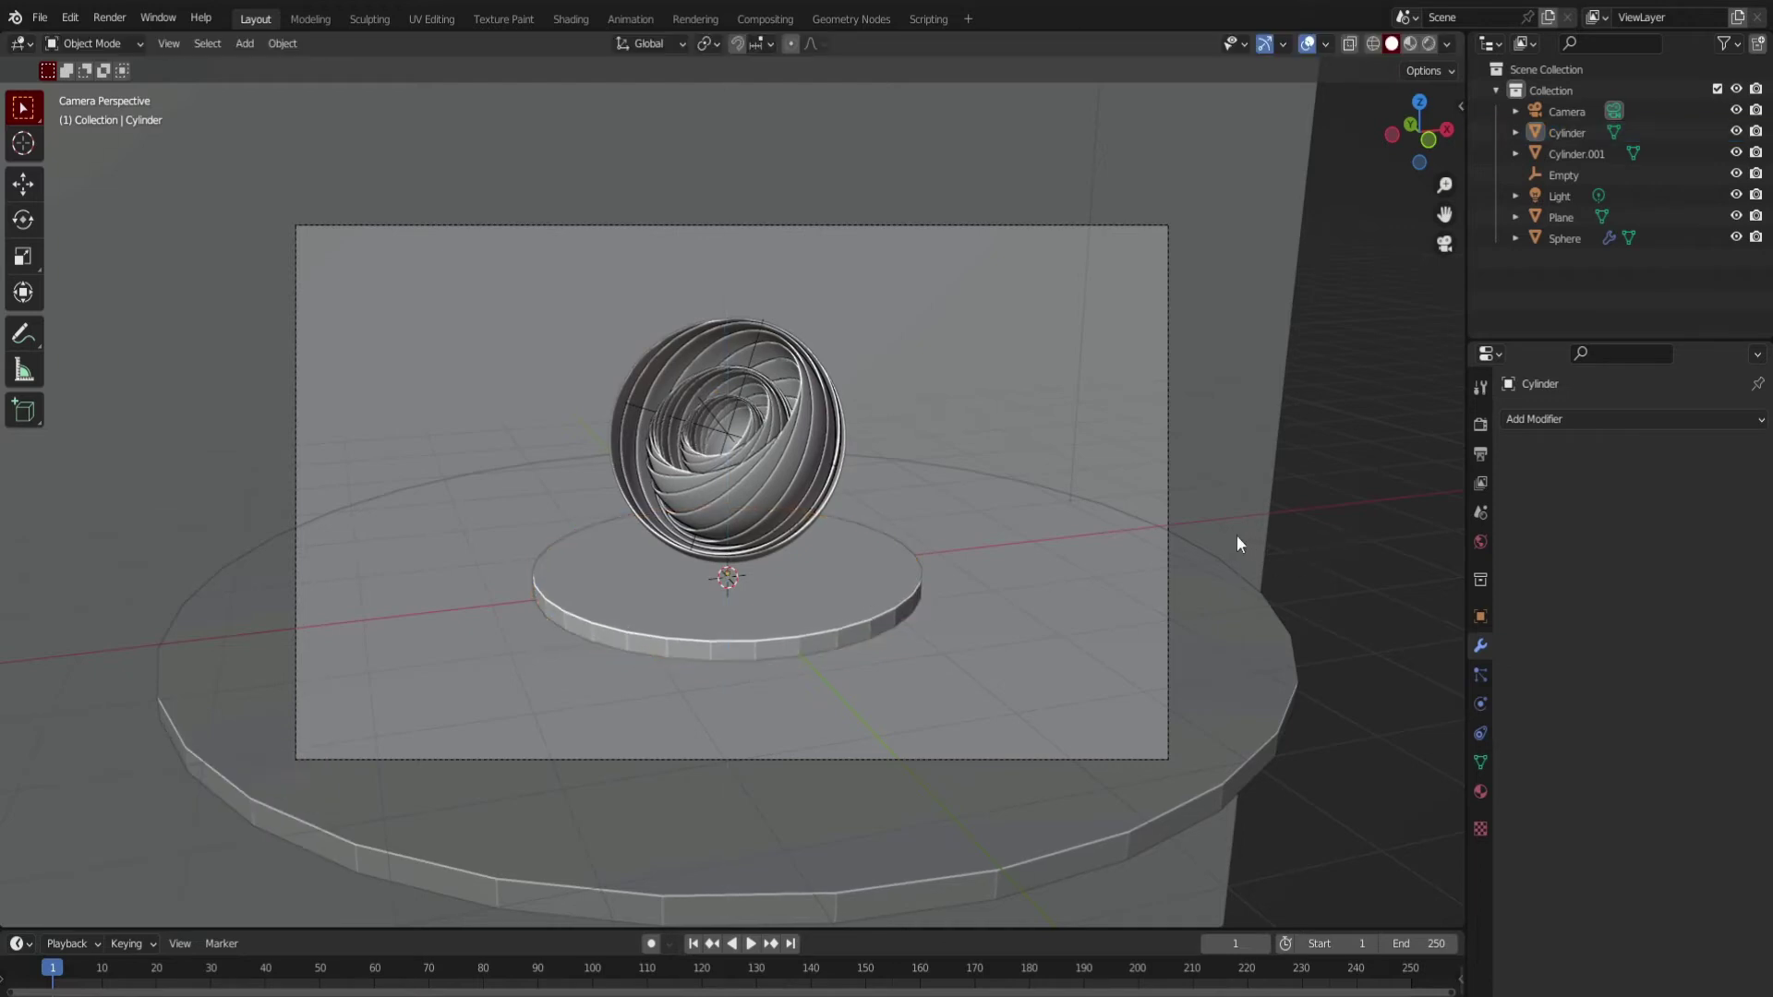
# Preview in rendered shading and turn the light into an enlarged area light.
pyautogui.click(1428, 46)
pyautogui.scroll(-4, 936, 242)
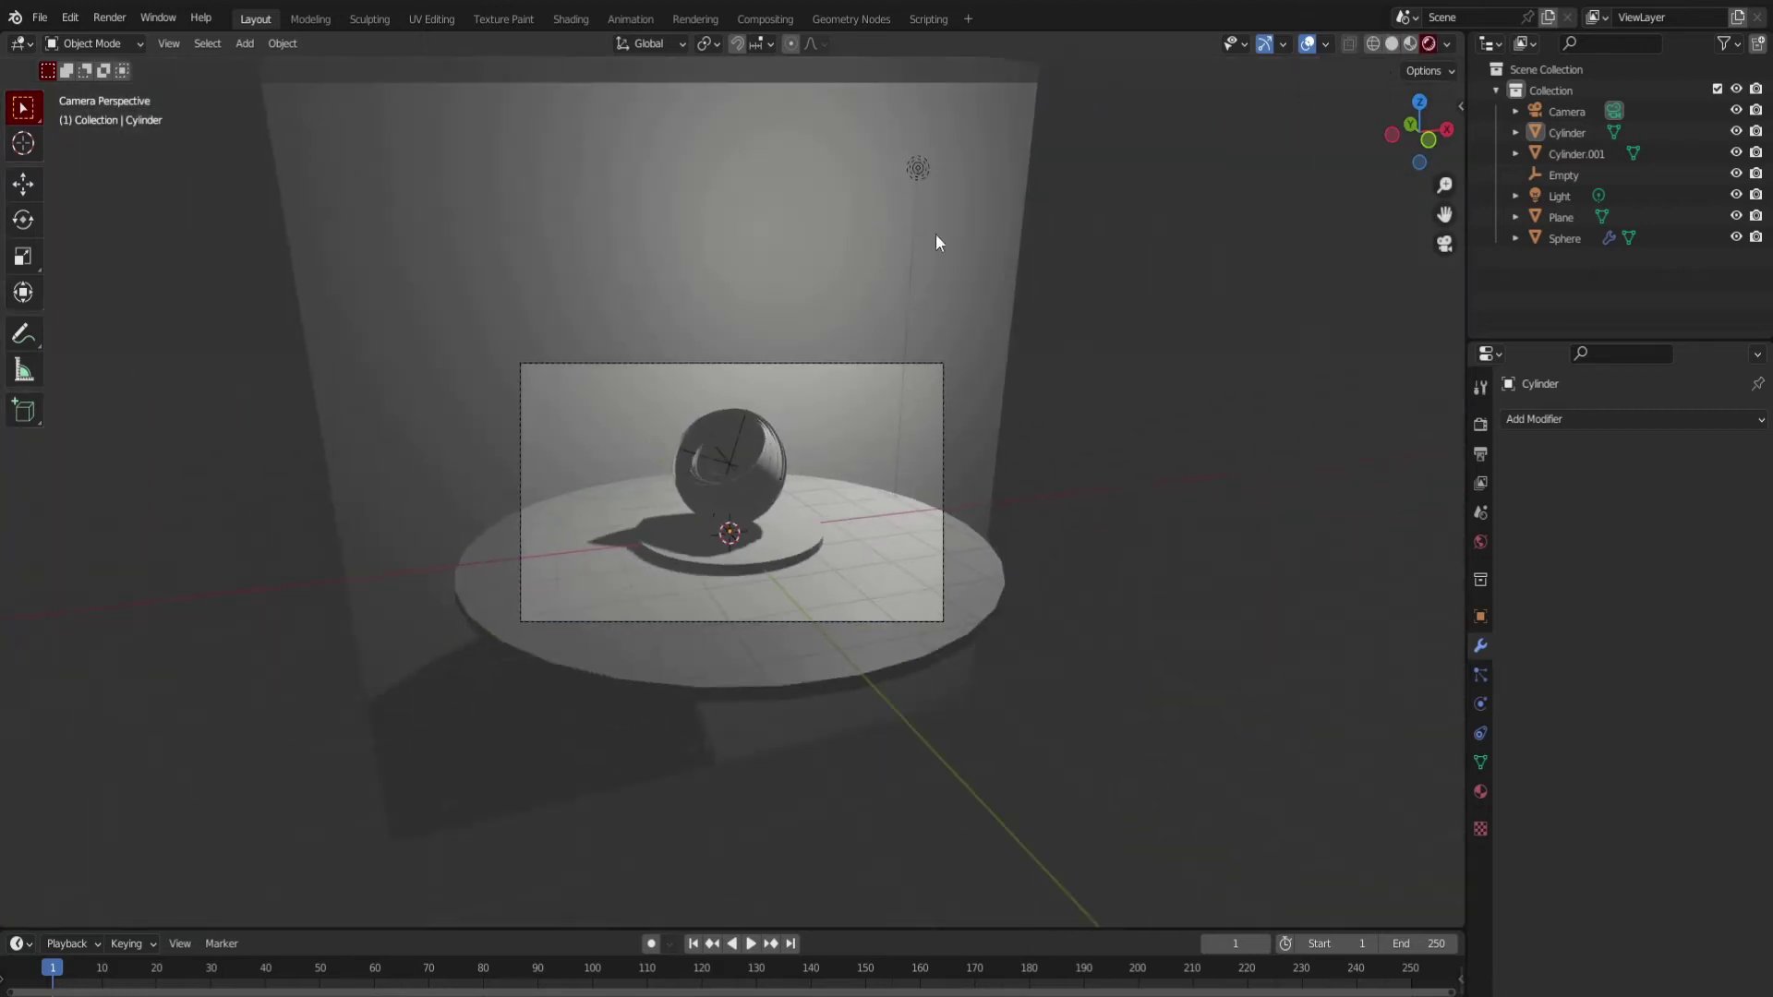
pyautogui.click(919, 168)
pyautogui.click(1481, 702)
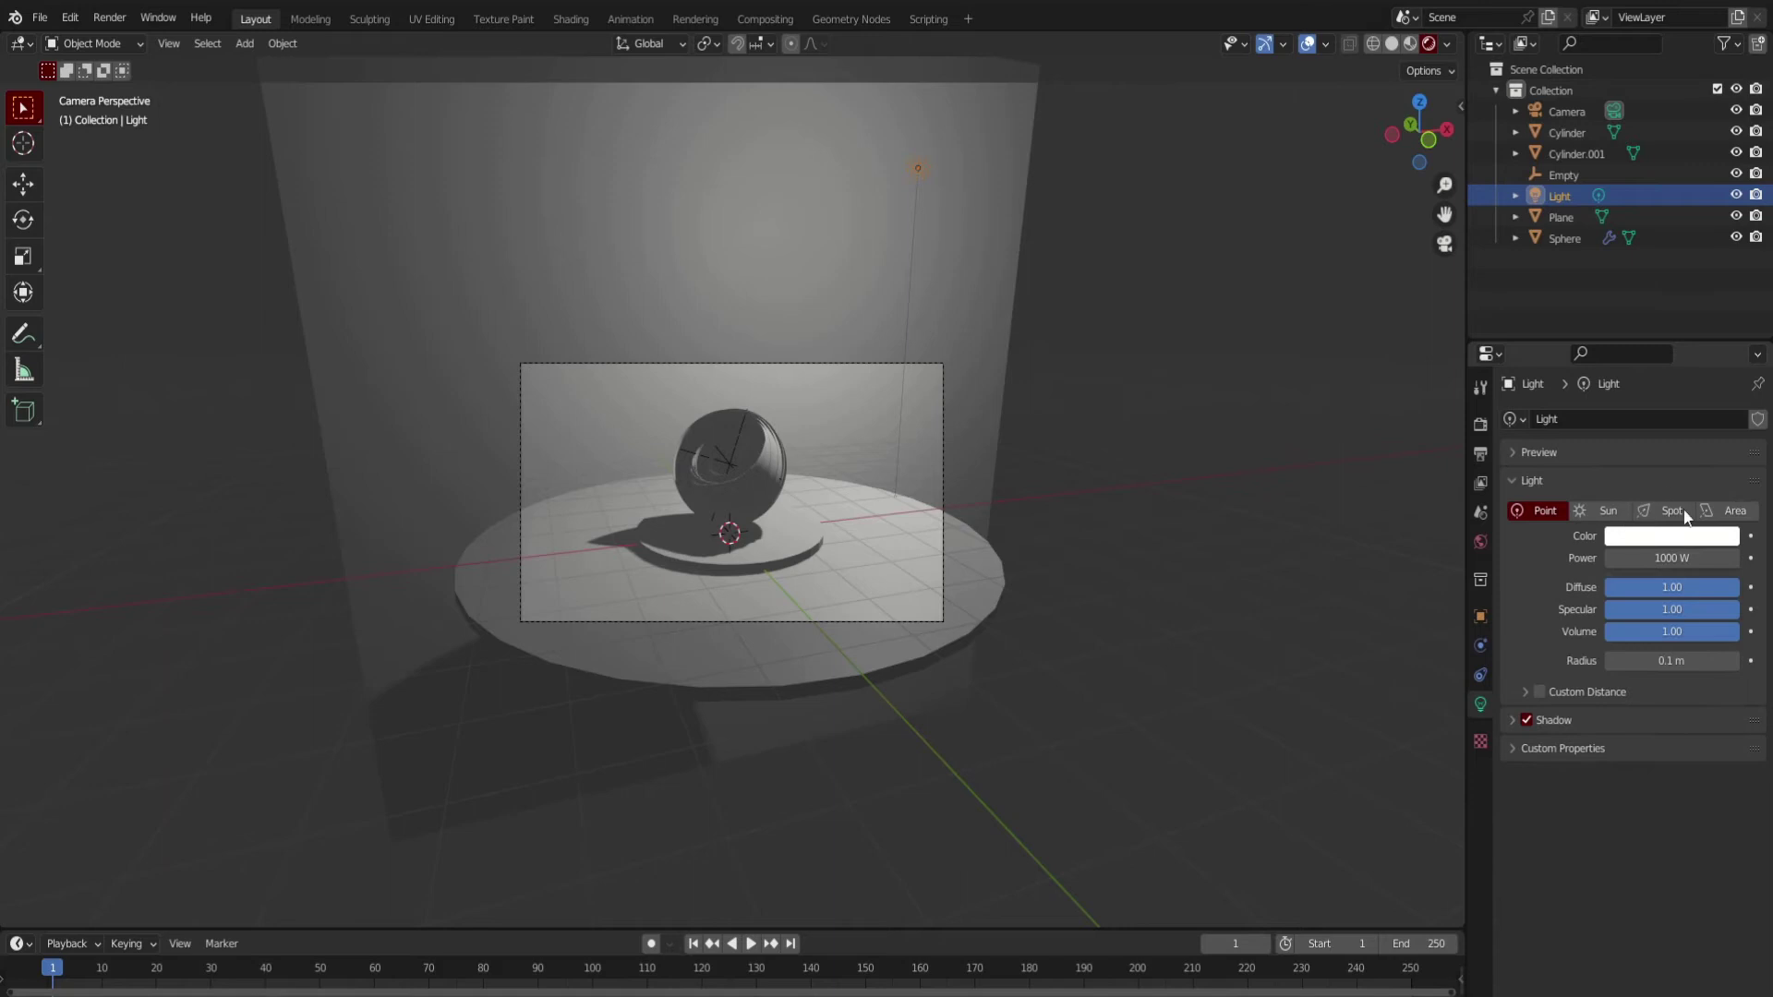
pyautogui.click(1730, 510)
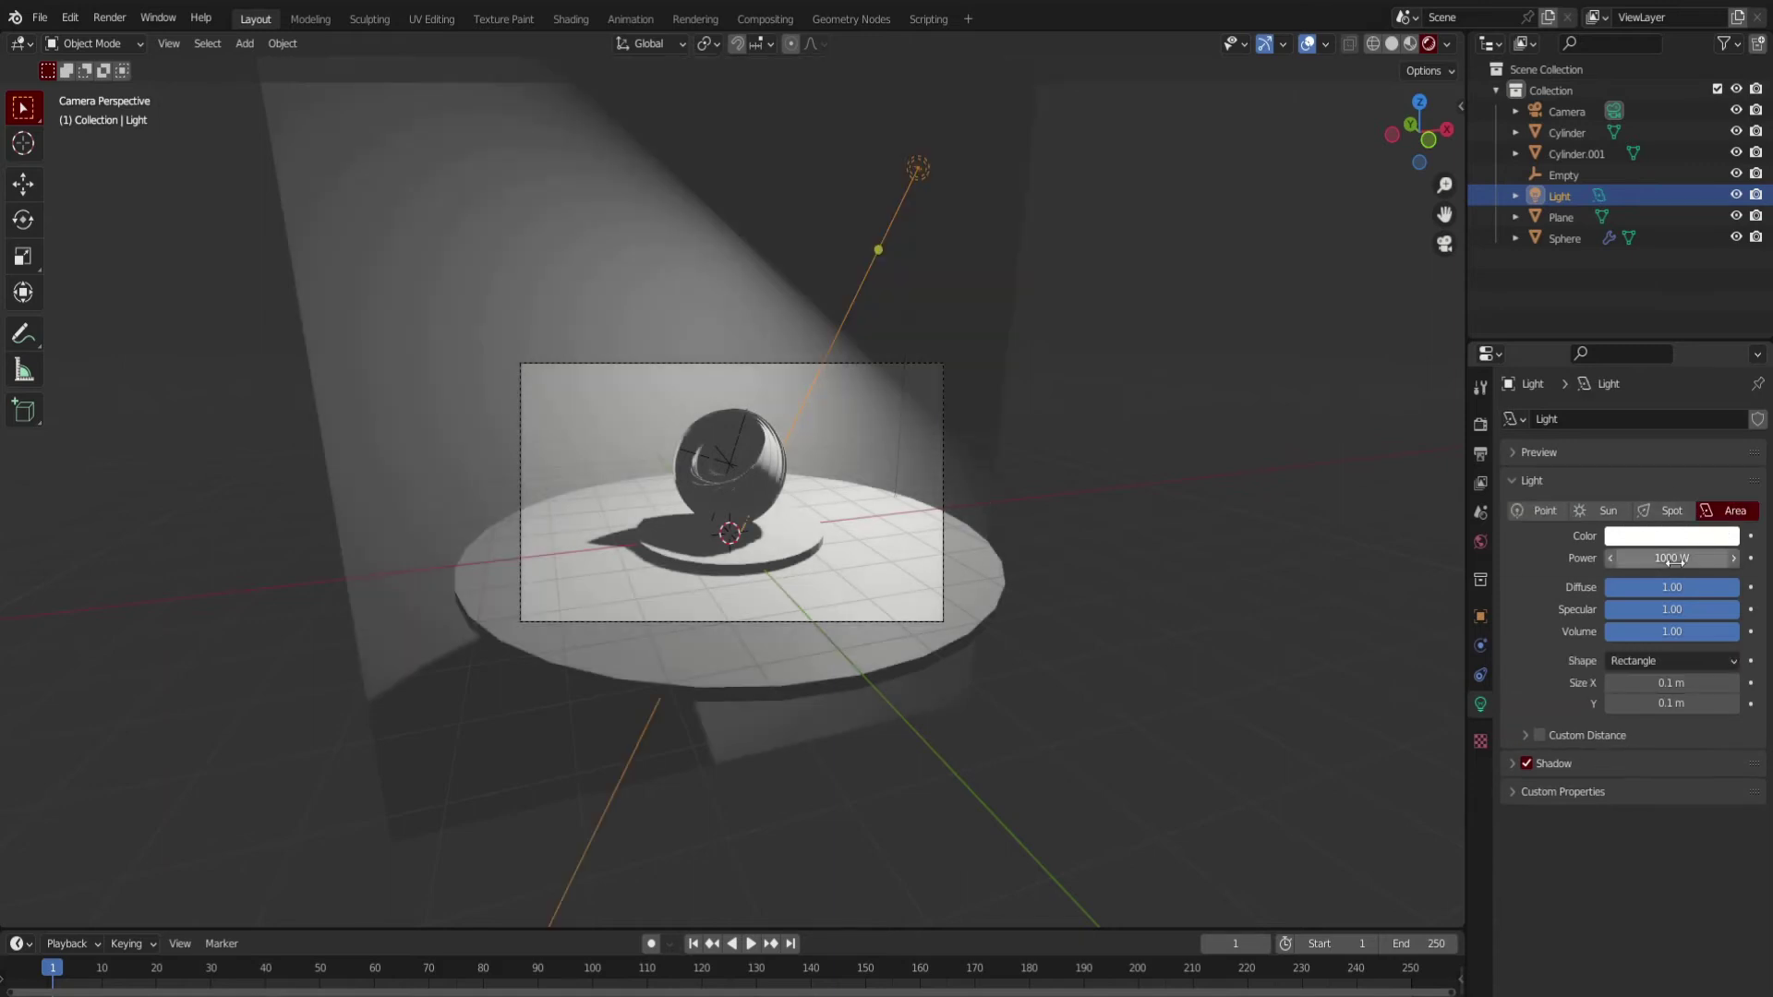
pyautogui.press('s')
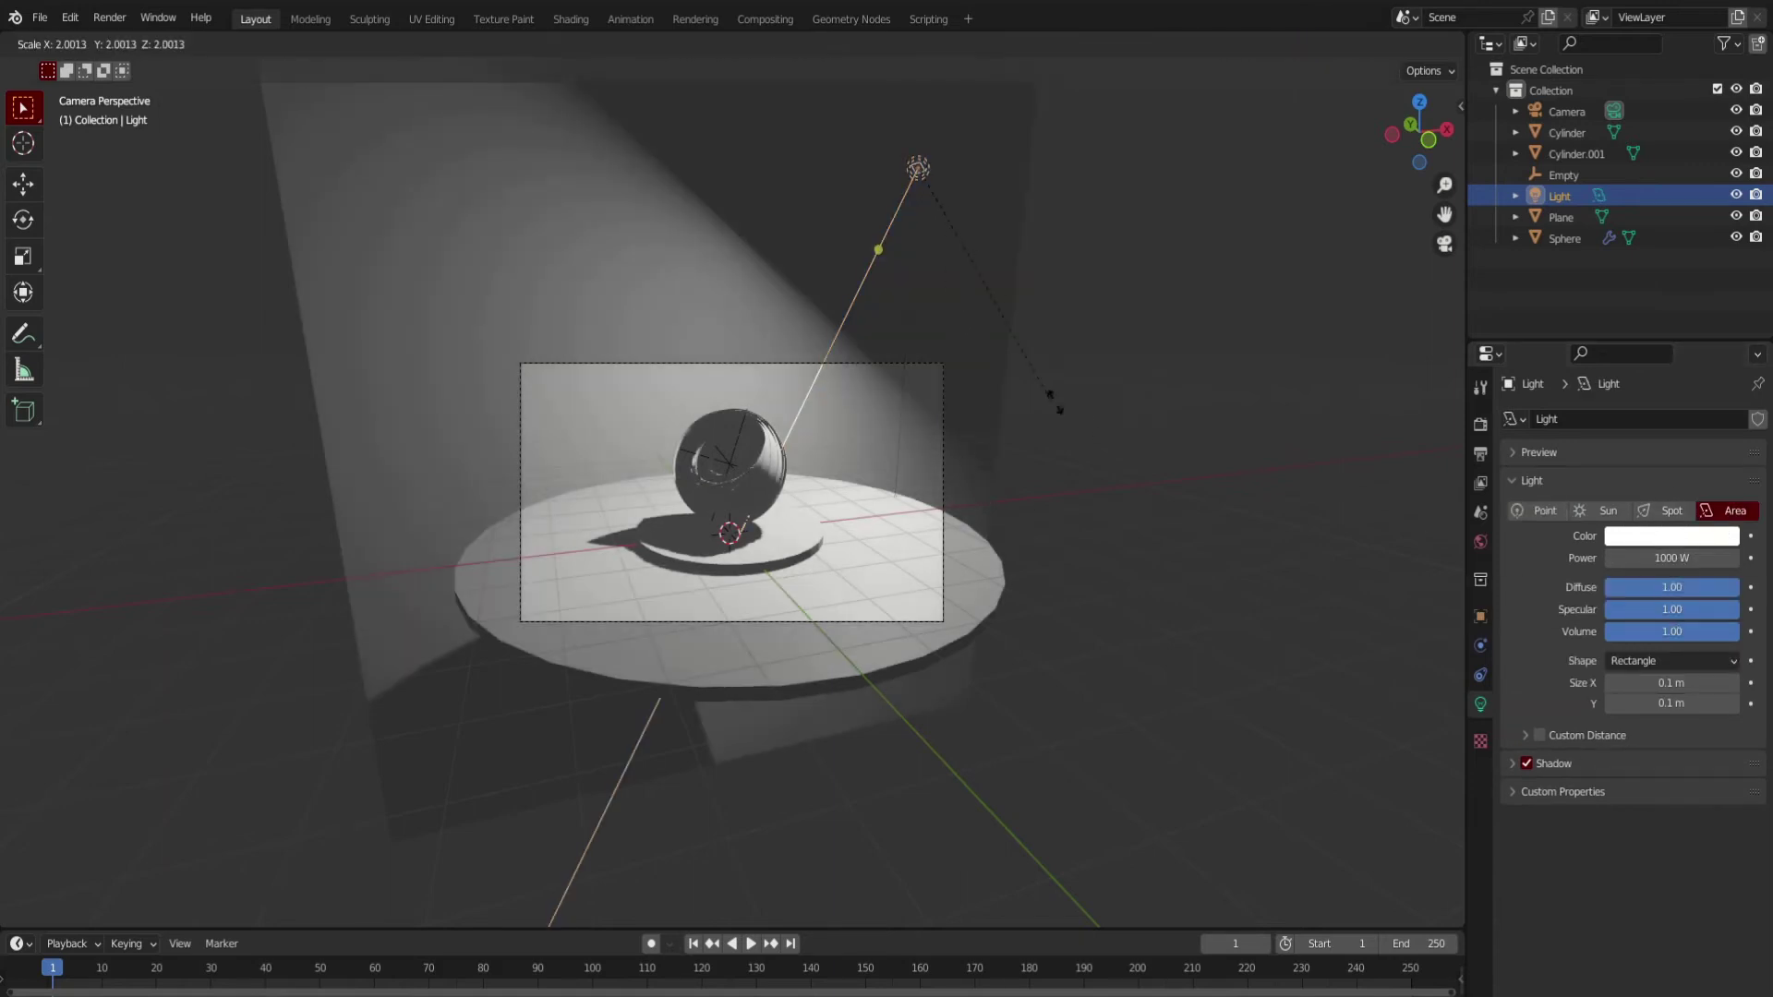
pyautogui.click(700, 691)
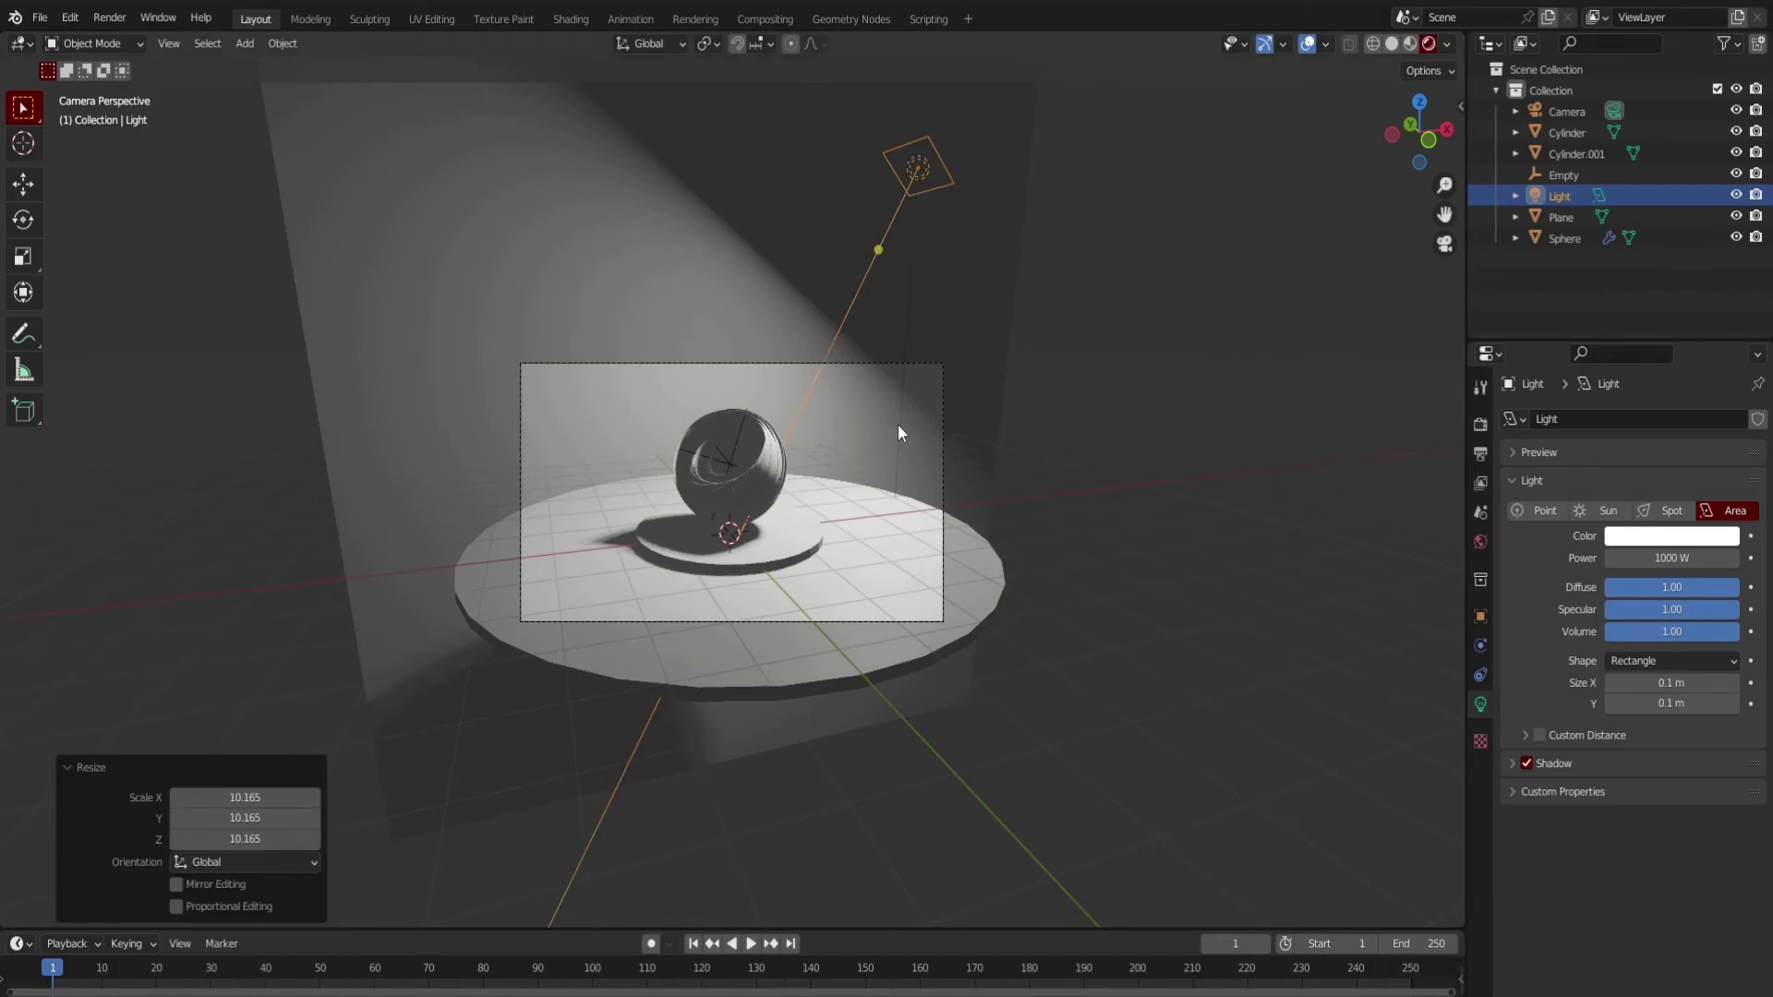
# Duplicate the area light, move it lower-left, and rotate it about 170 degrees.
pyautogui.hotkey('shift', 'd')
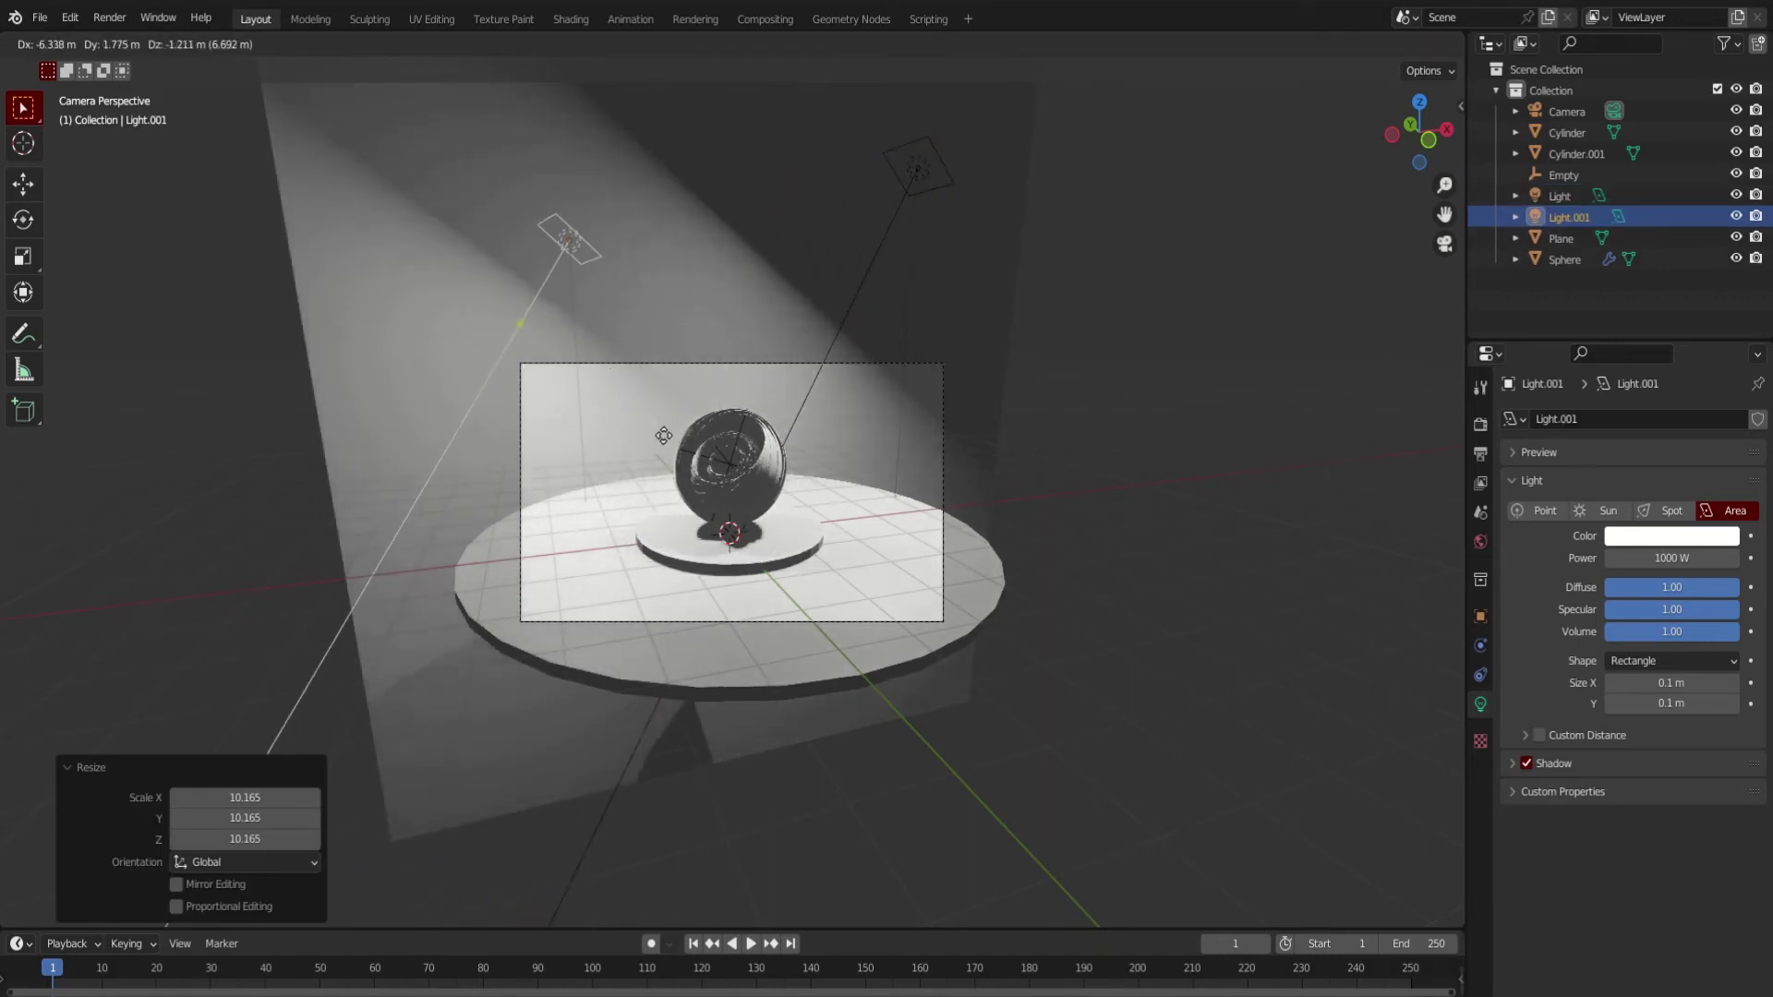
pyautogui.click(666, 444)
pyautogui.press('KP_0')
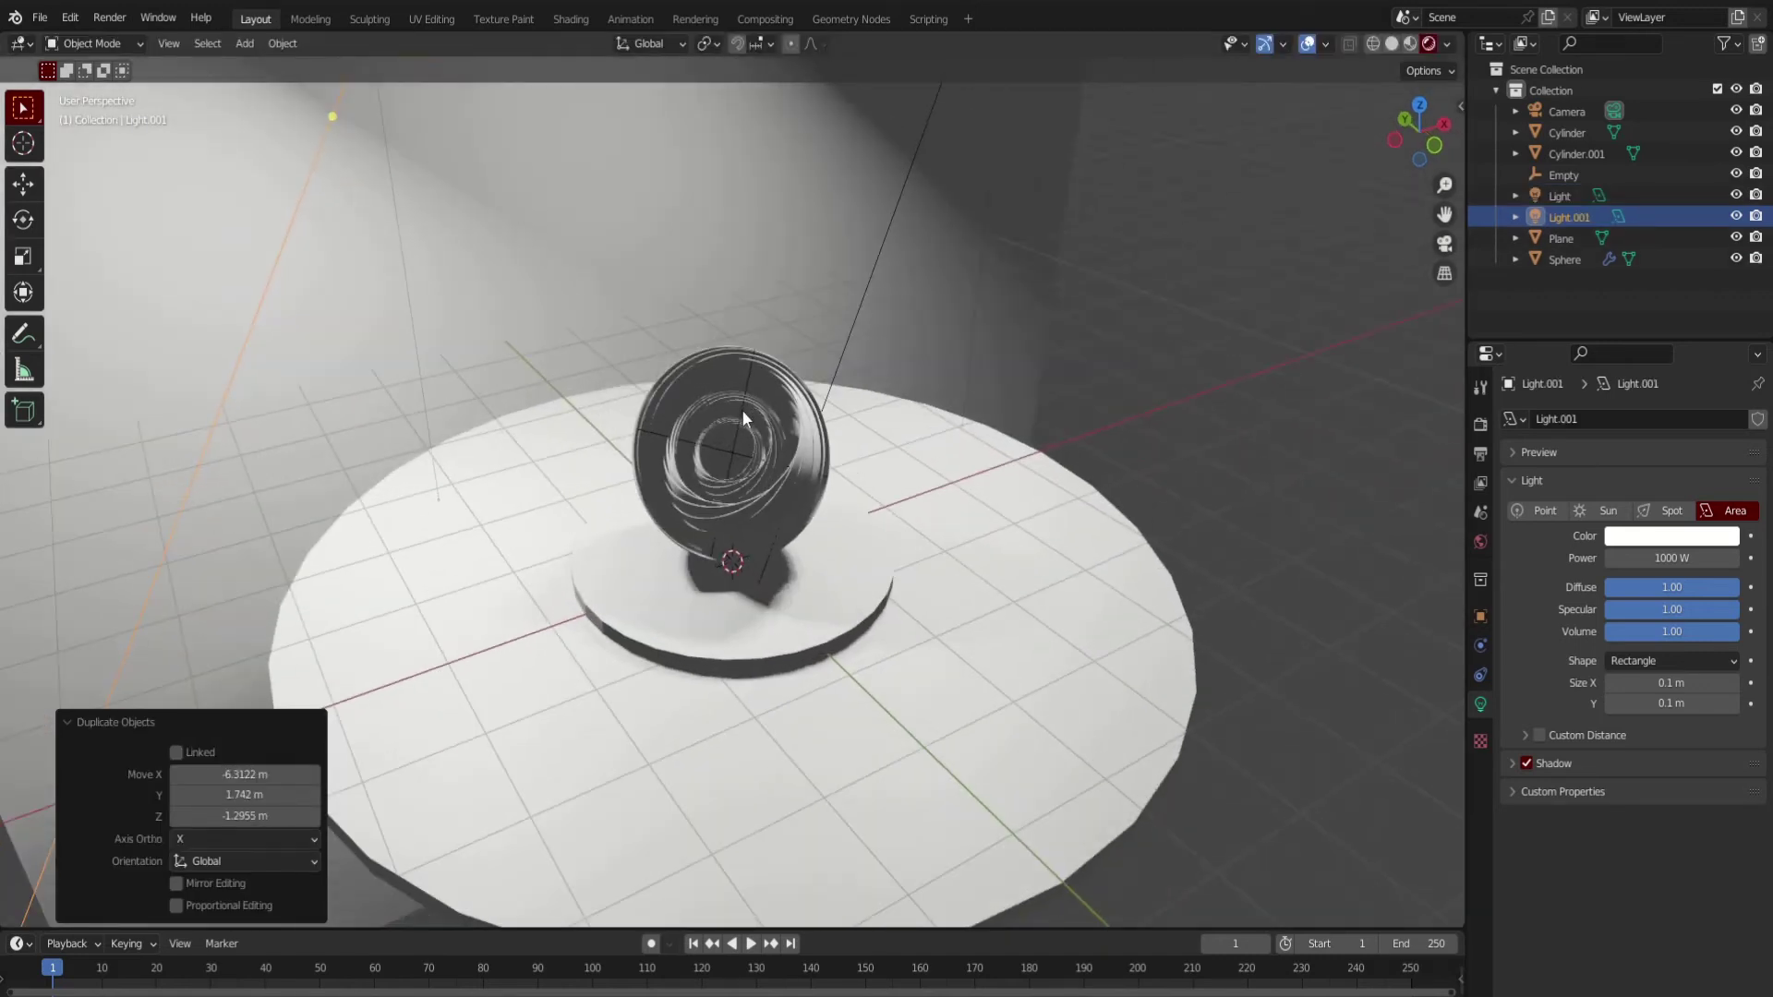
pyautogui.press('KP_7')
pyautogui.press('g')
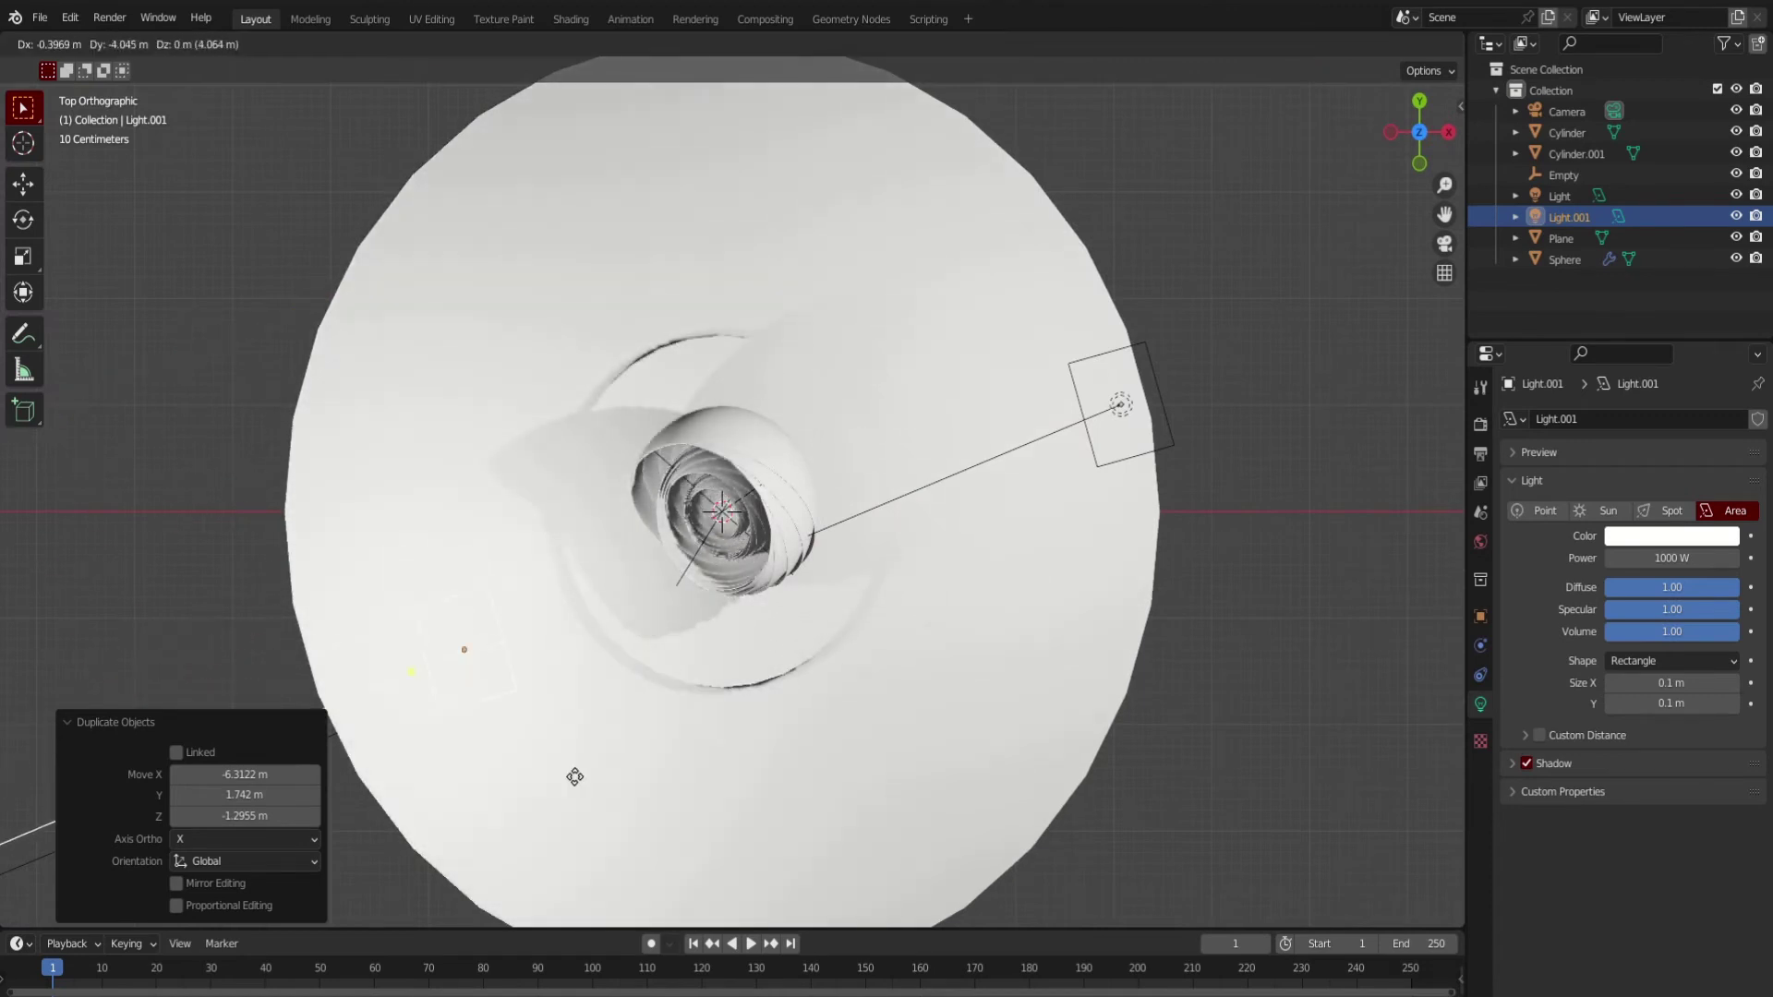
pyautogui.click(599, 641)
pyautogui.press('r')
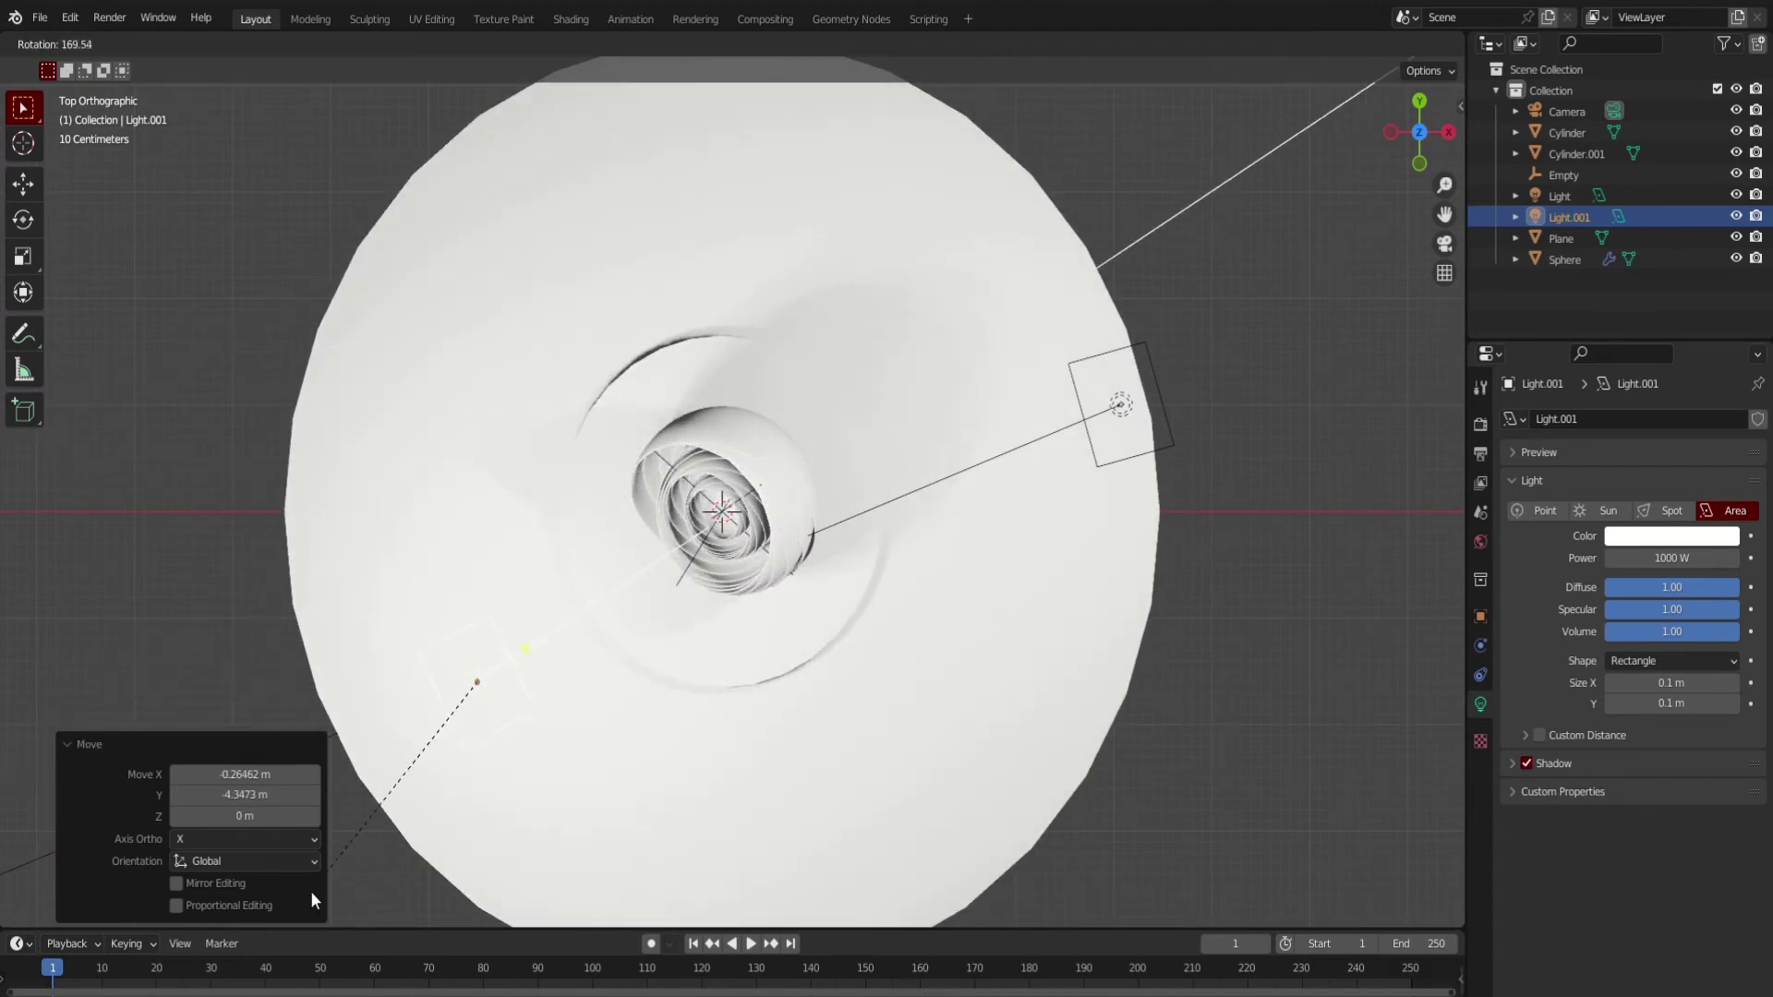
pyautogui.click(806, 605)
pyautogui.press('KP_1')
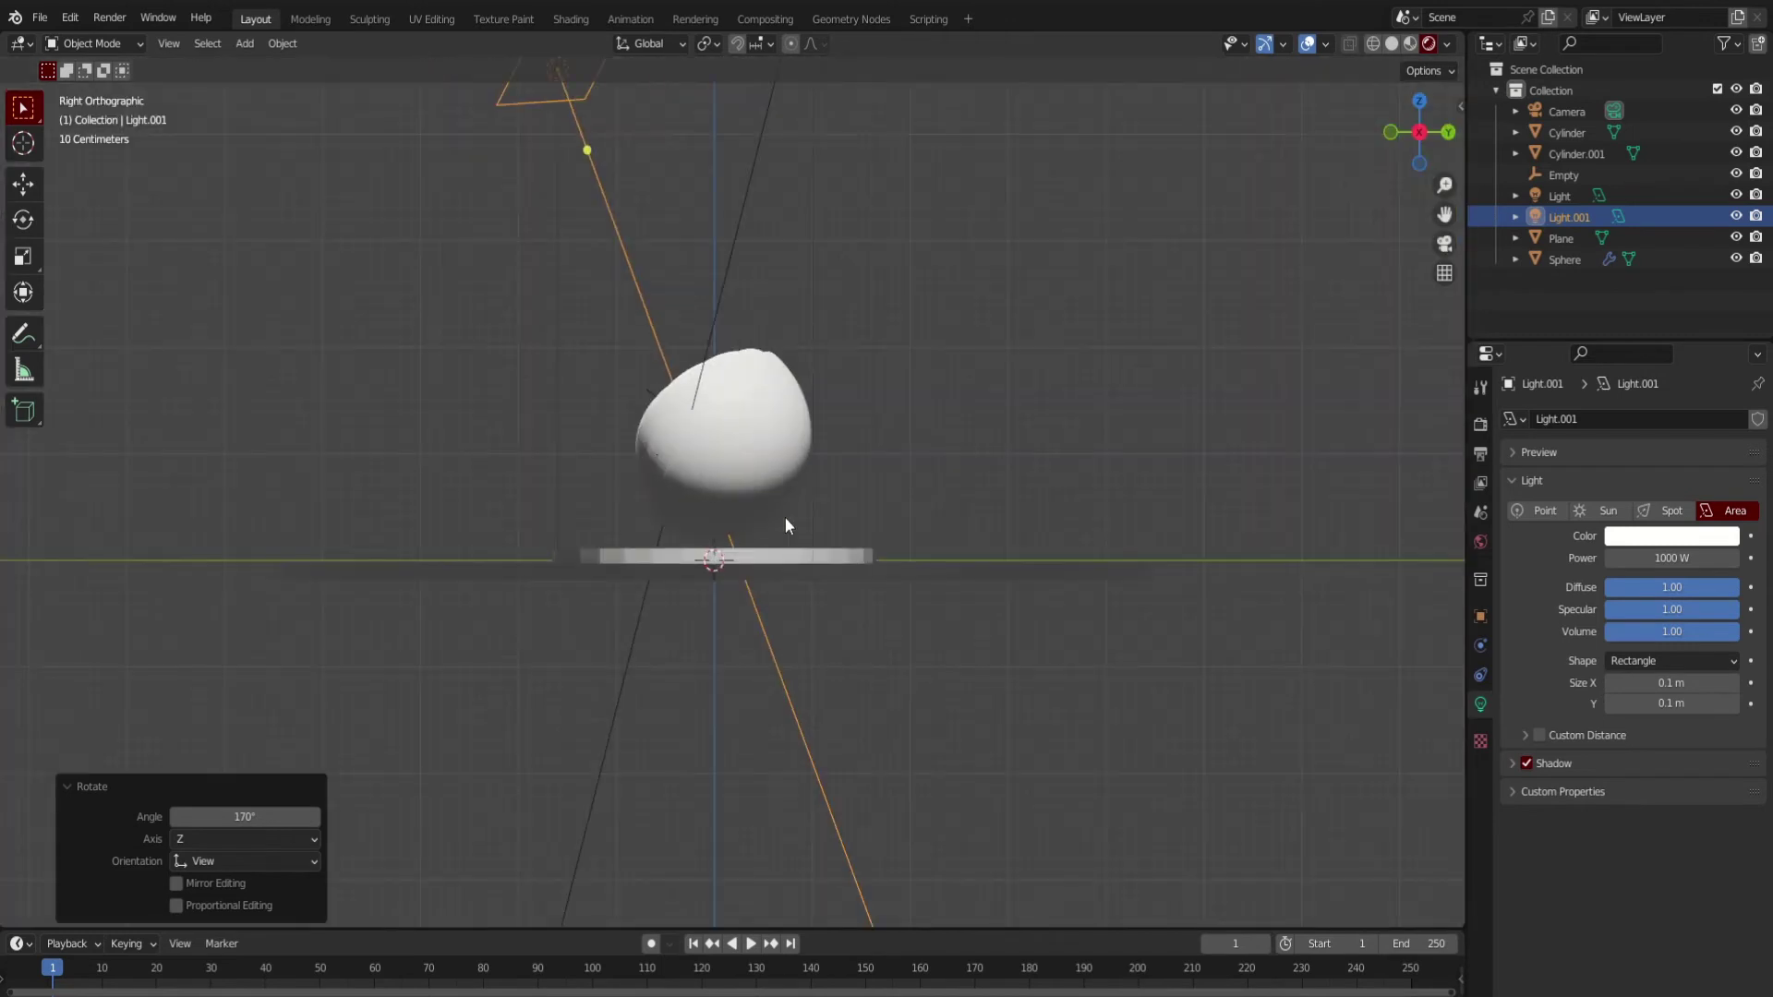
pyautogui.moveTo(784, 517); pyautogui.dragTo(941, 567, button='middle')
pyautogui.press('KP_0')
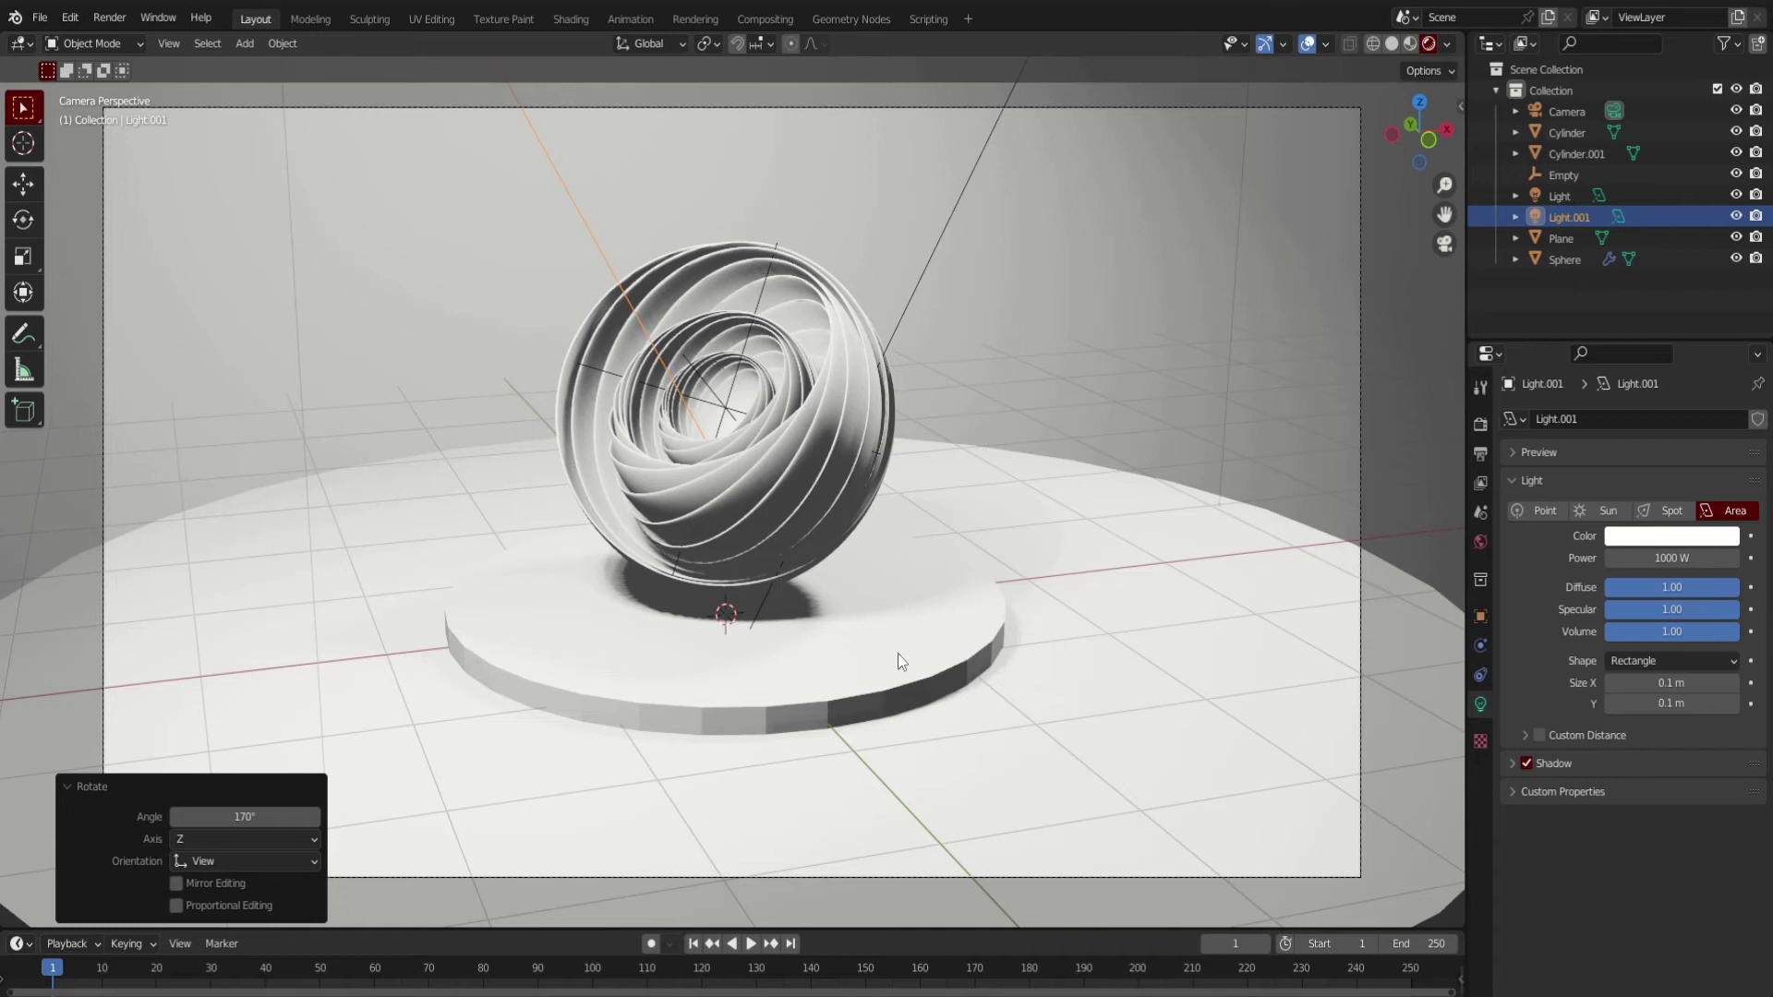
# Add a Bevel modifier to the pedestal with 0.026 m amount and 4 segments.
pyautogui.click(898, 654)
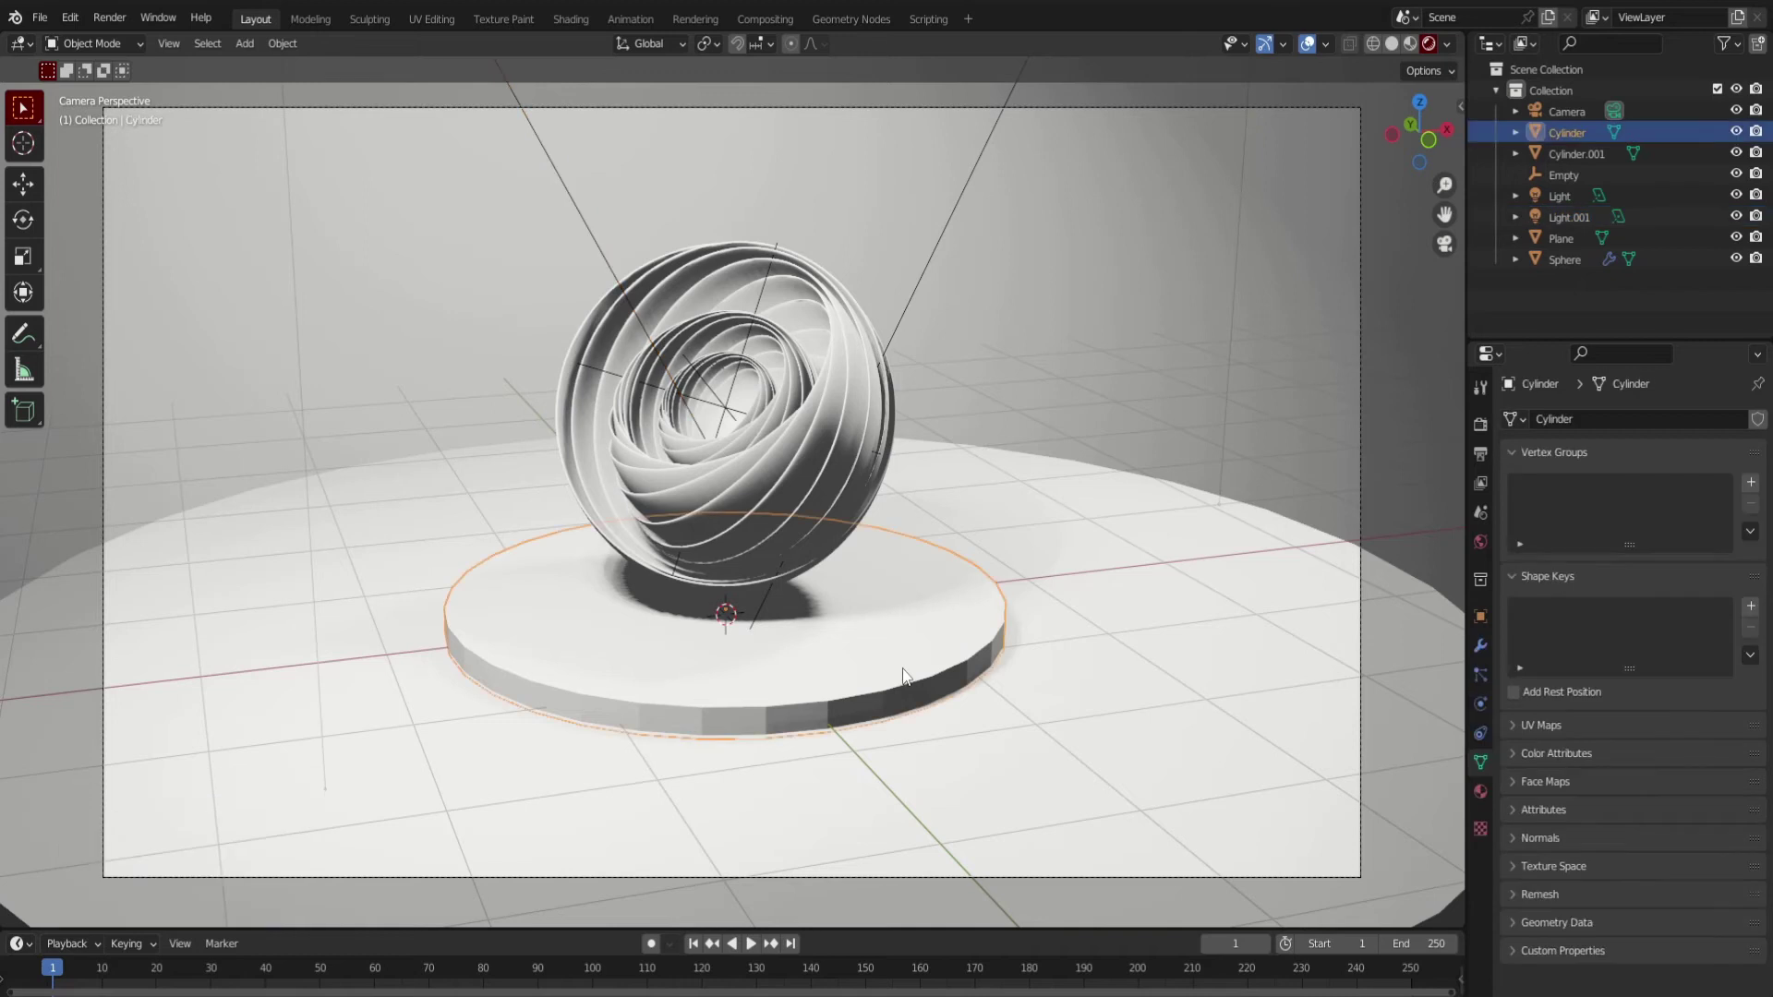
pyautogui.click(1480, 645)
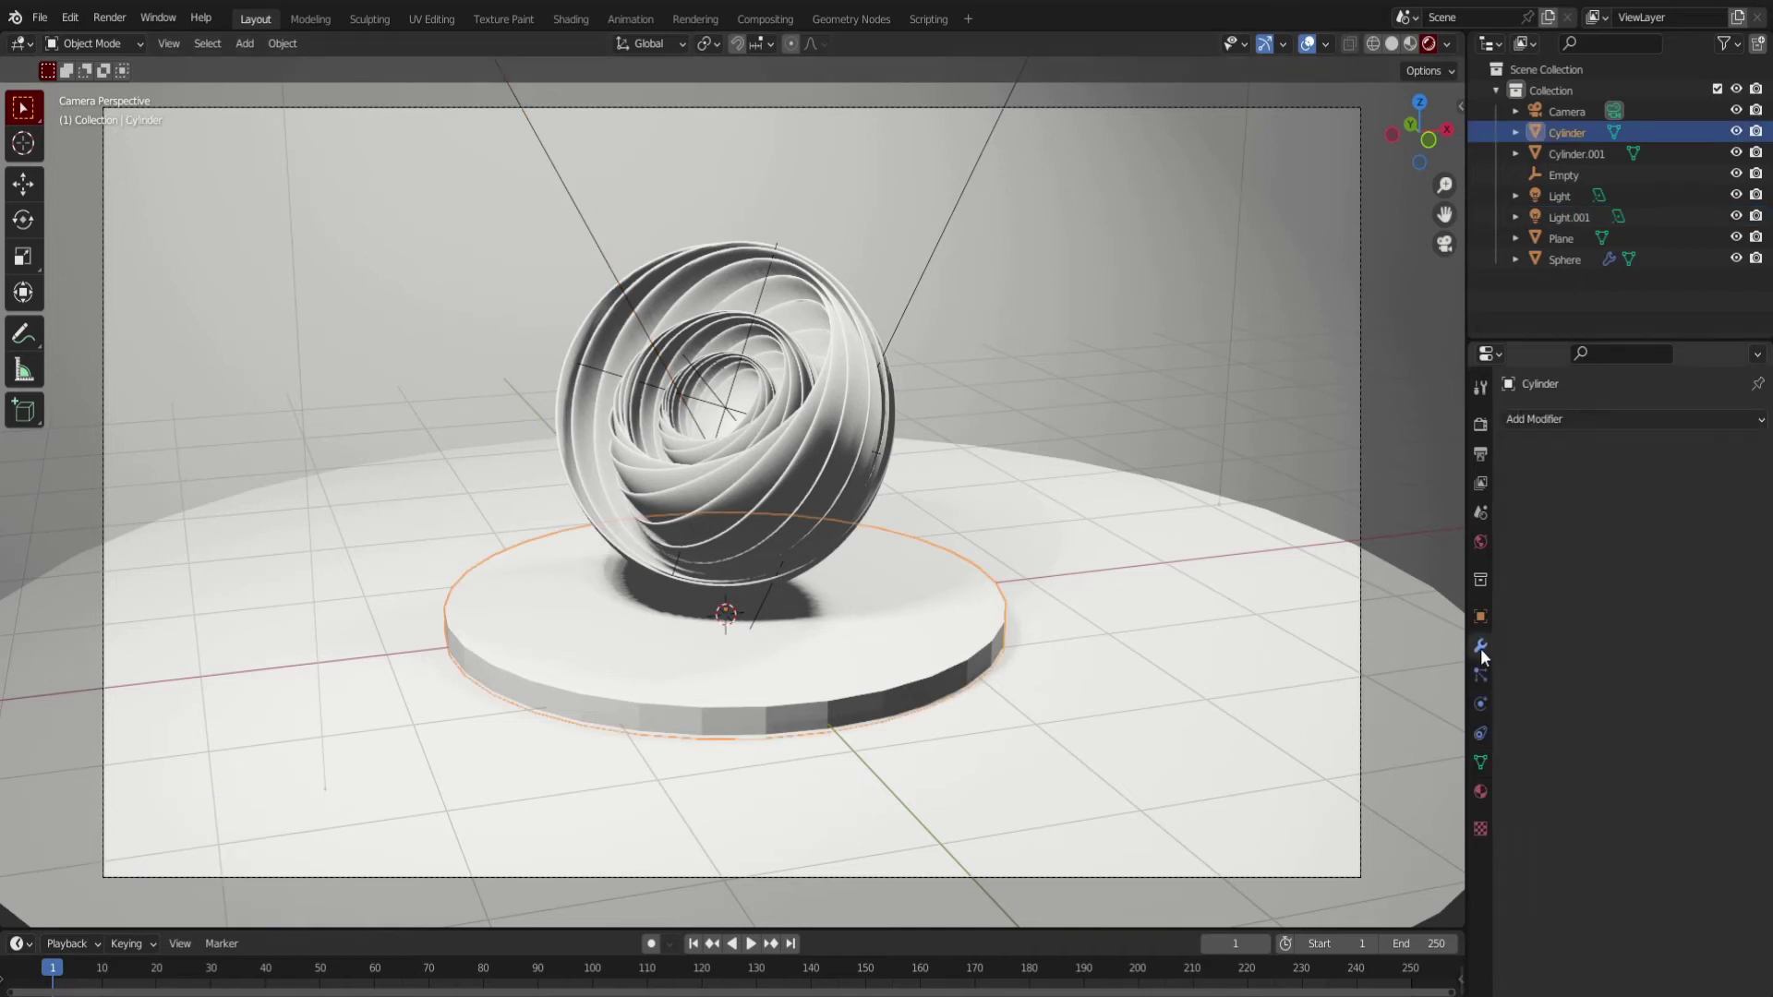
pyautogui.click(1629, 418)
pyautogui.click(1434, 494)
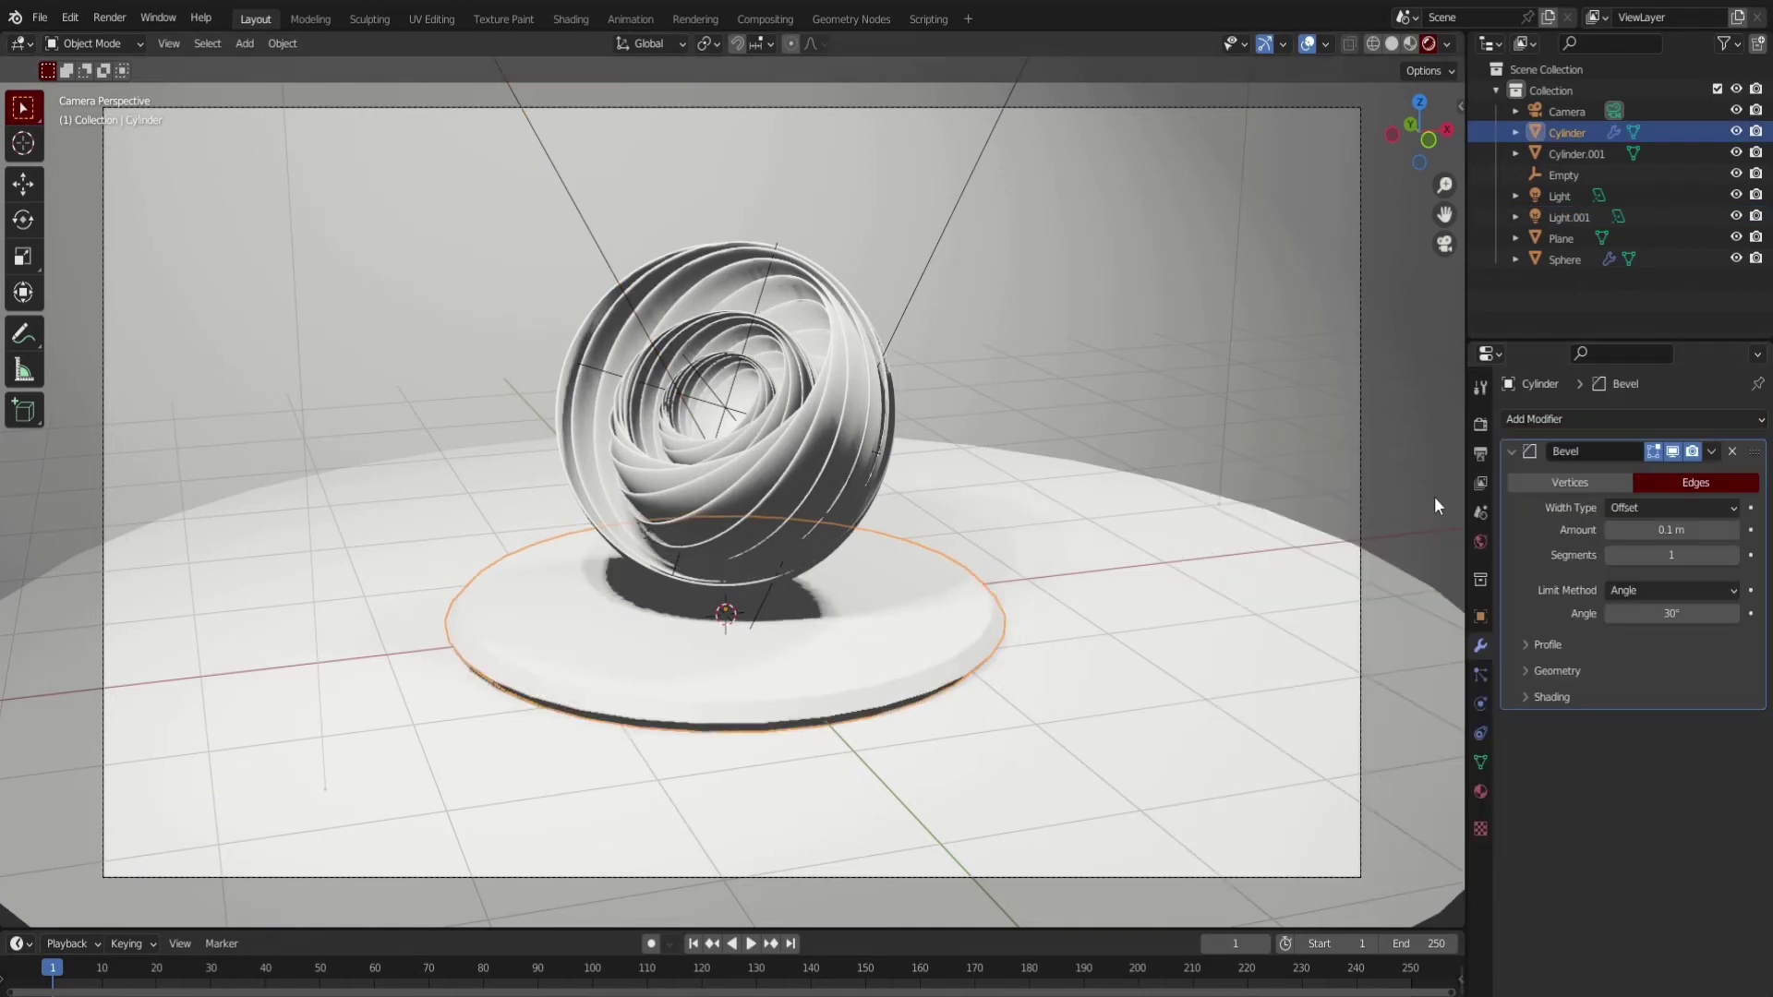
pyautogui.moveTo(1671, 529); pyautogui.dragTo(1607, 529)
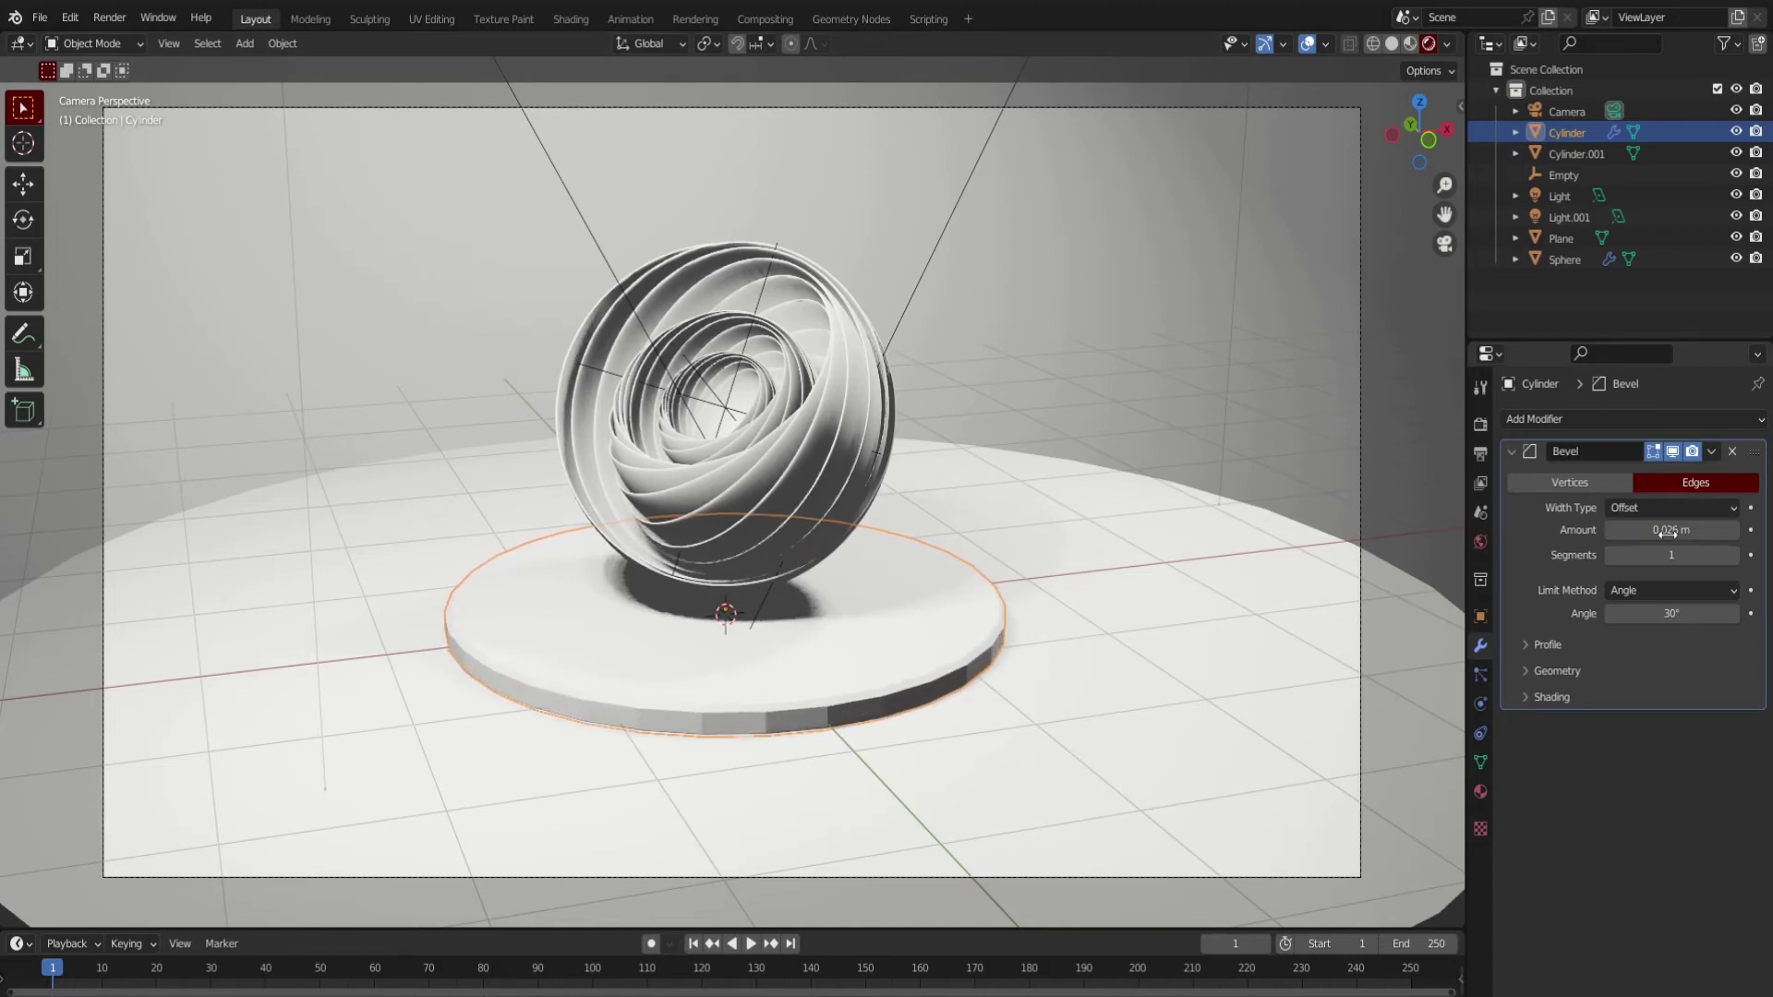
pyautogui.click(1737, 553)
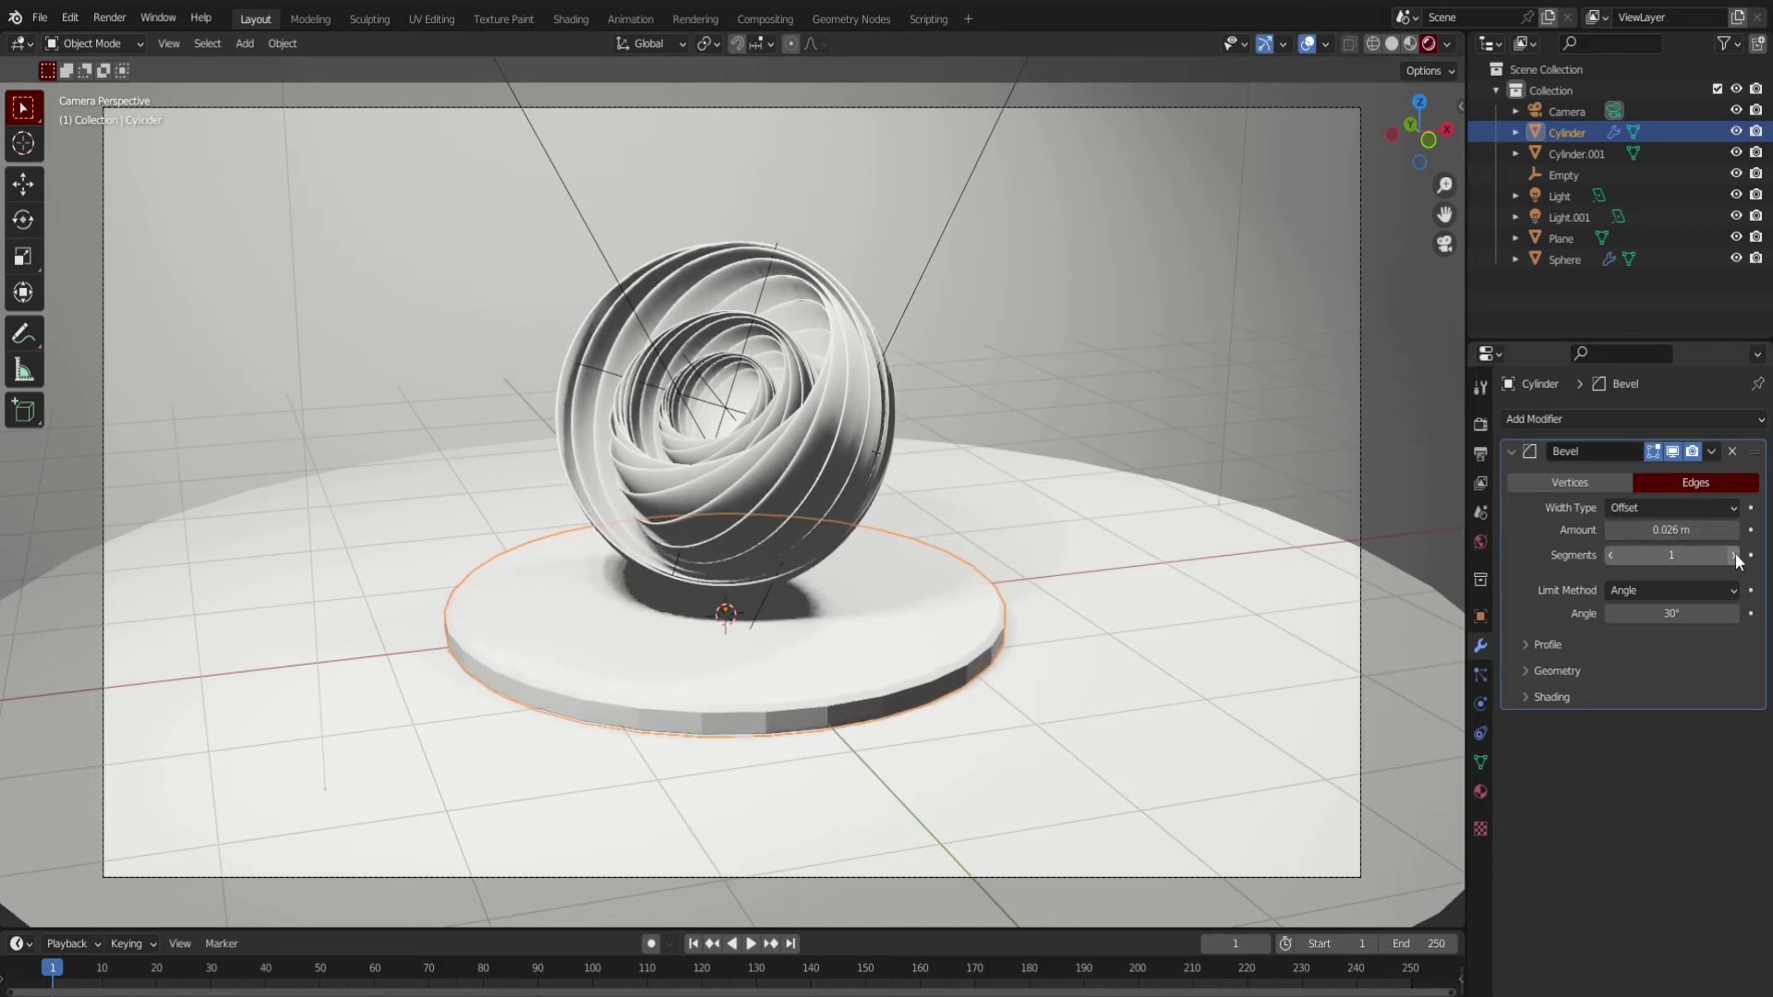
# Shade the pedestal smooth and subdivide its mesh in Edit Mode.
pyautogui.rightClick(966, 628)
pyautogui.click(948, 614)
pyautogui.scroll(-3, 949, 615)
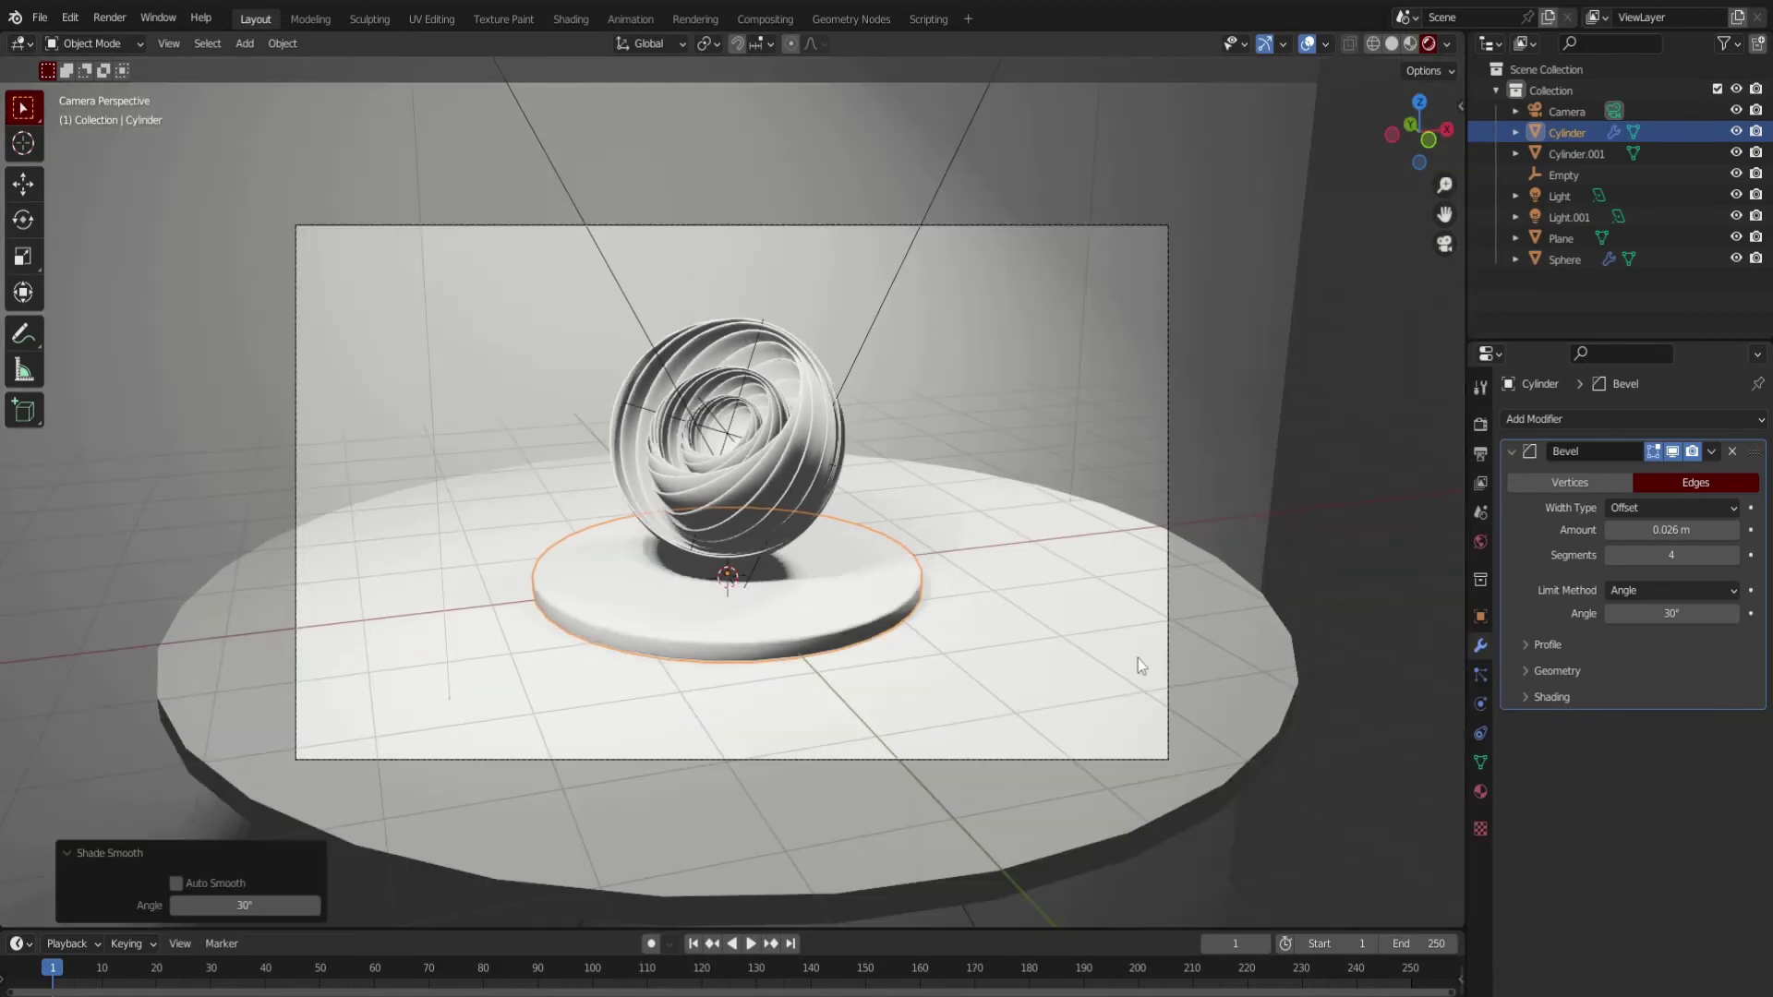
pyautogui.click(1337, 702)
pyautogui.click(843, 597)
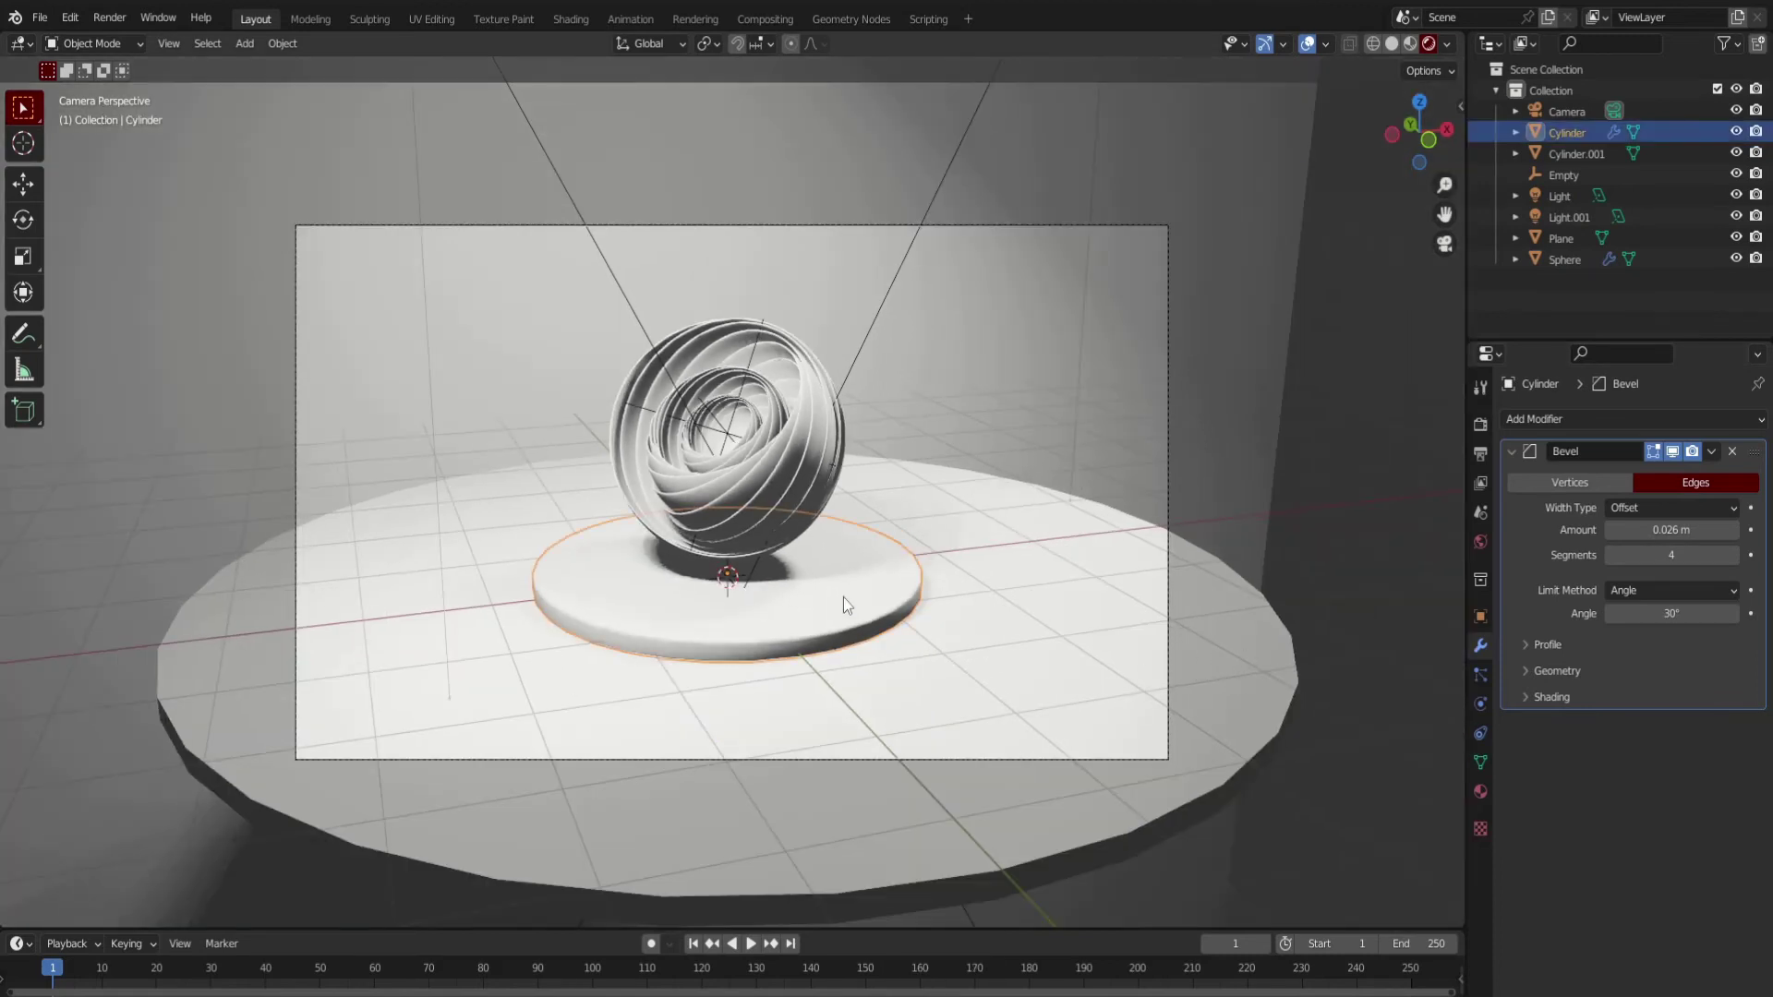
pyautogui.press('Tab')
pyautogui.rightClick(808, 589)
pyautogui.click(808, 589)
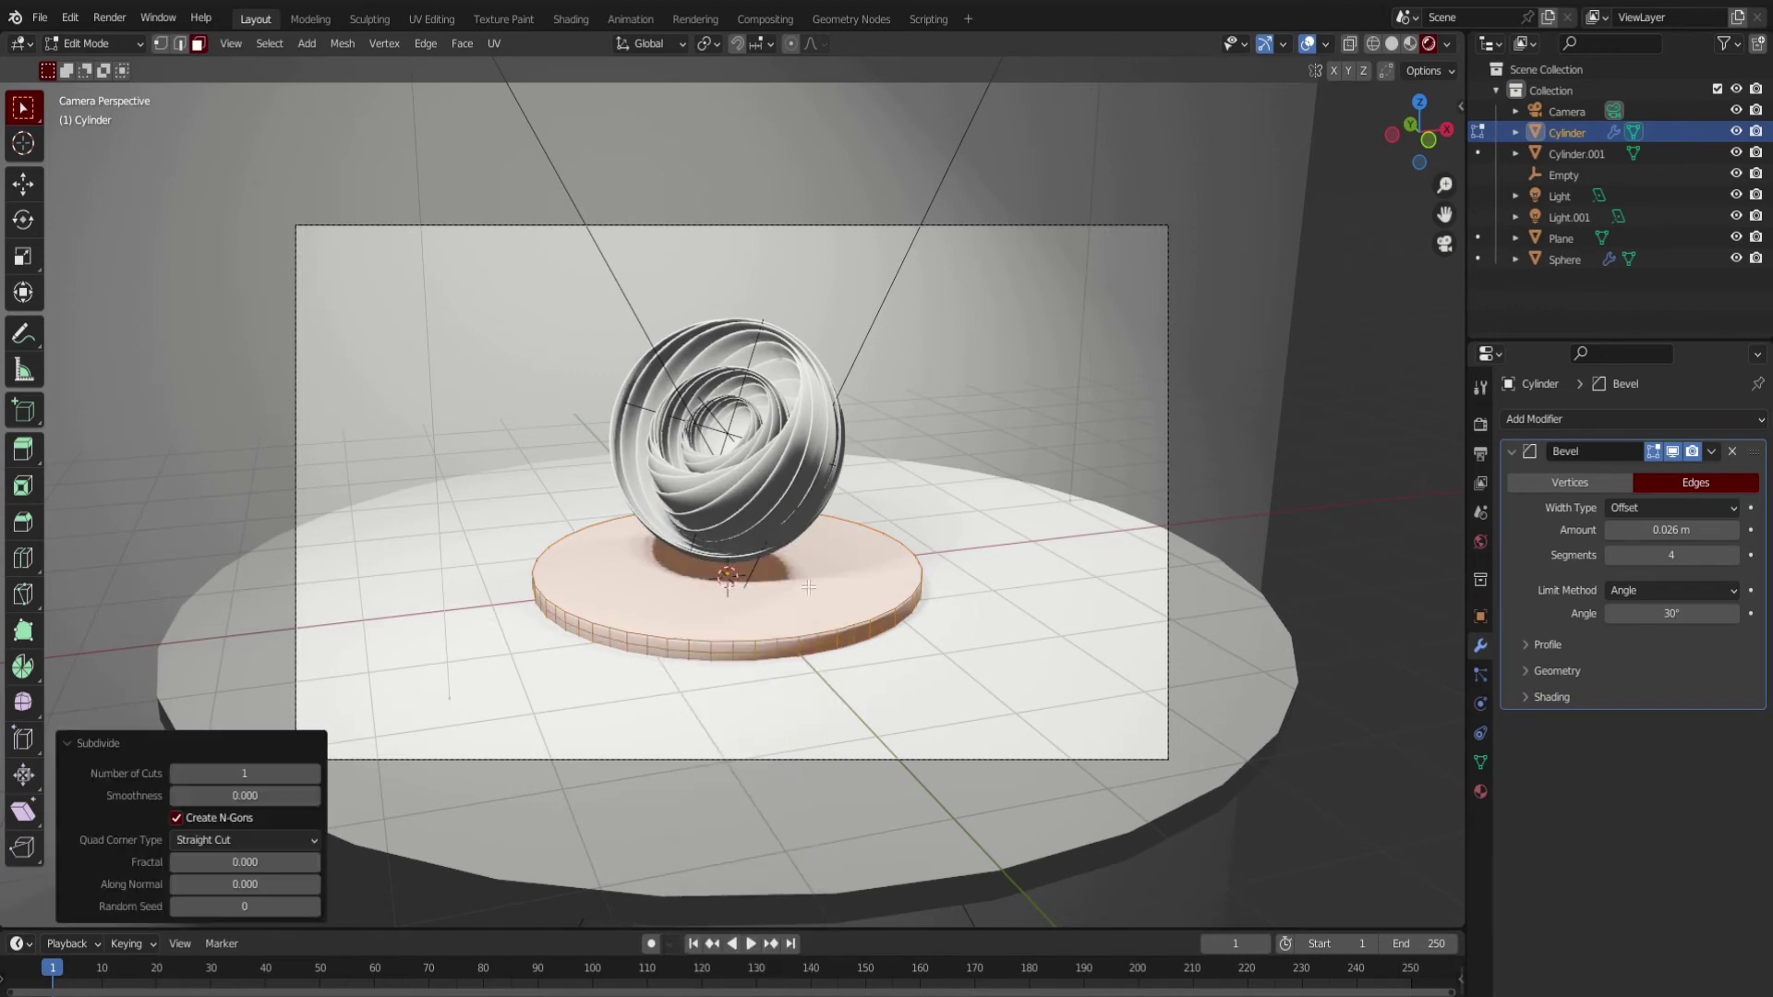
pyautogui.press('Tab')
# Apply the Abstract preset from the side panel's Realtime Materials to the shell sphere.
pyautogui.click(1328, 694)
pyautogui.scroll(1, 1329, 693)
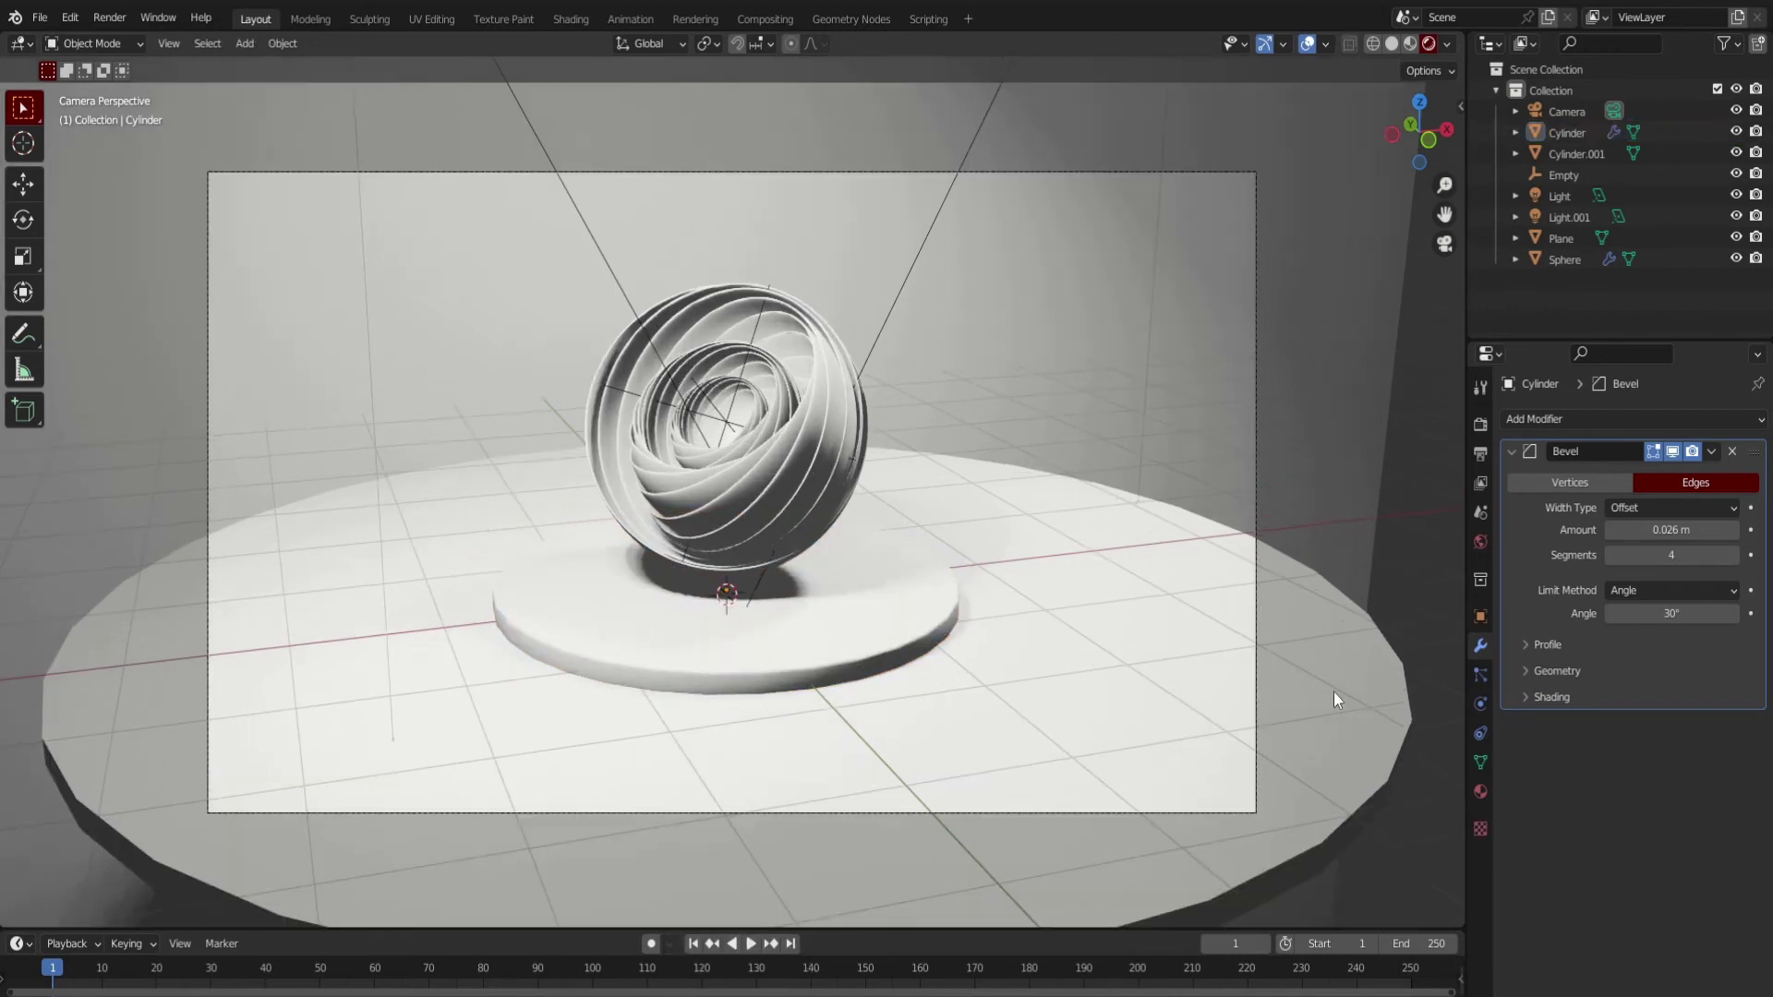
pyautogui.scroll(1, 1328, 690)
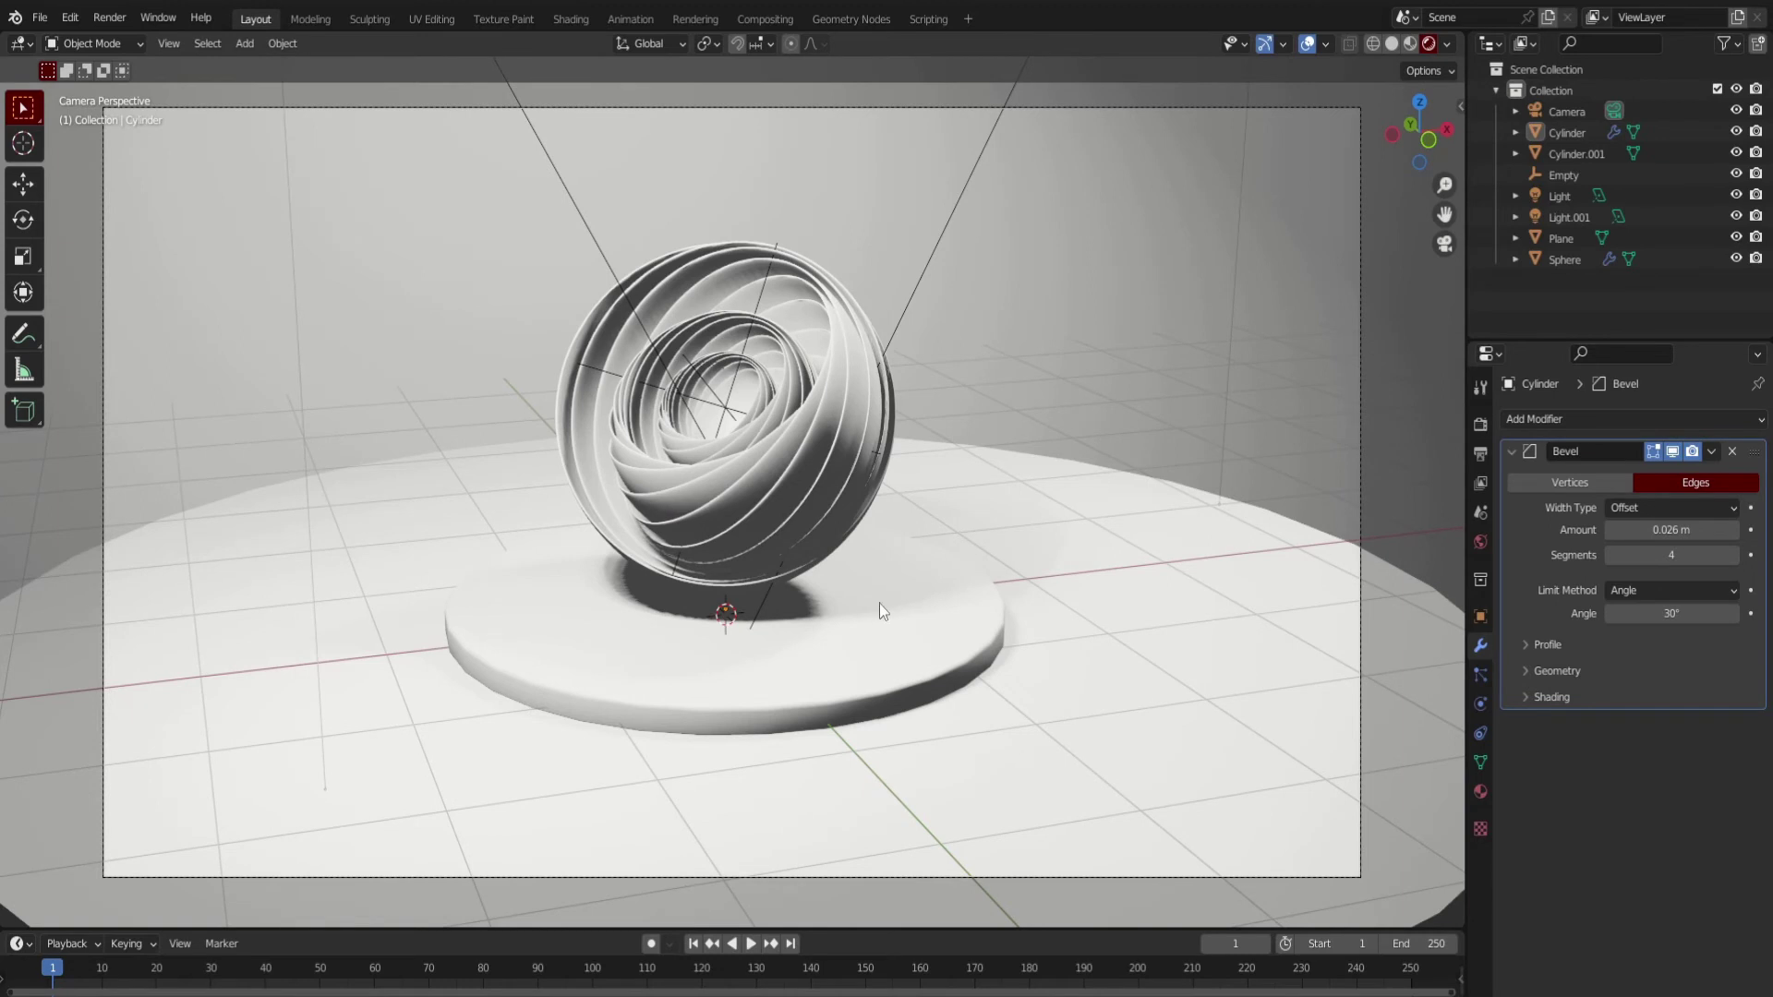
pyautogui.scroll(-1, 880, 610)
pyautogui.click(808, 480)
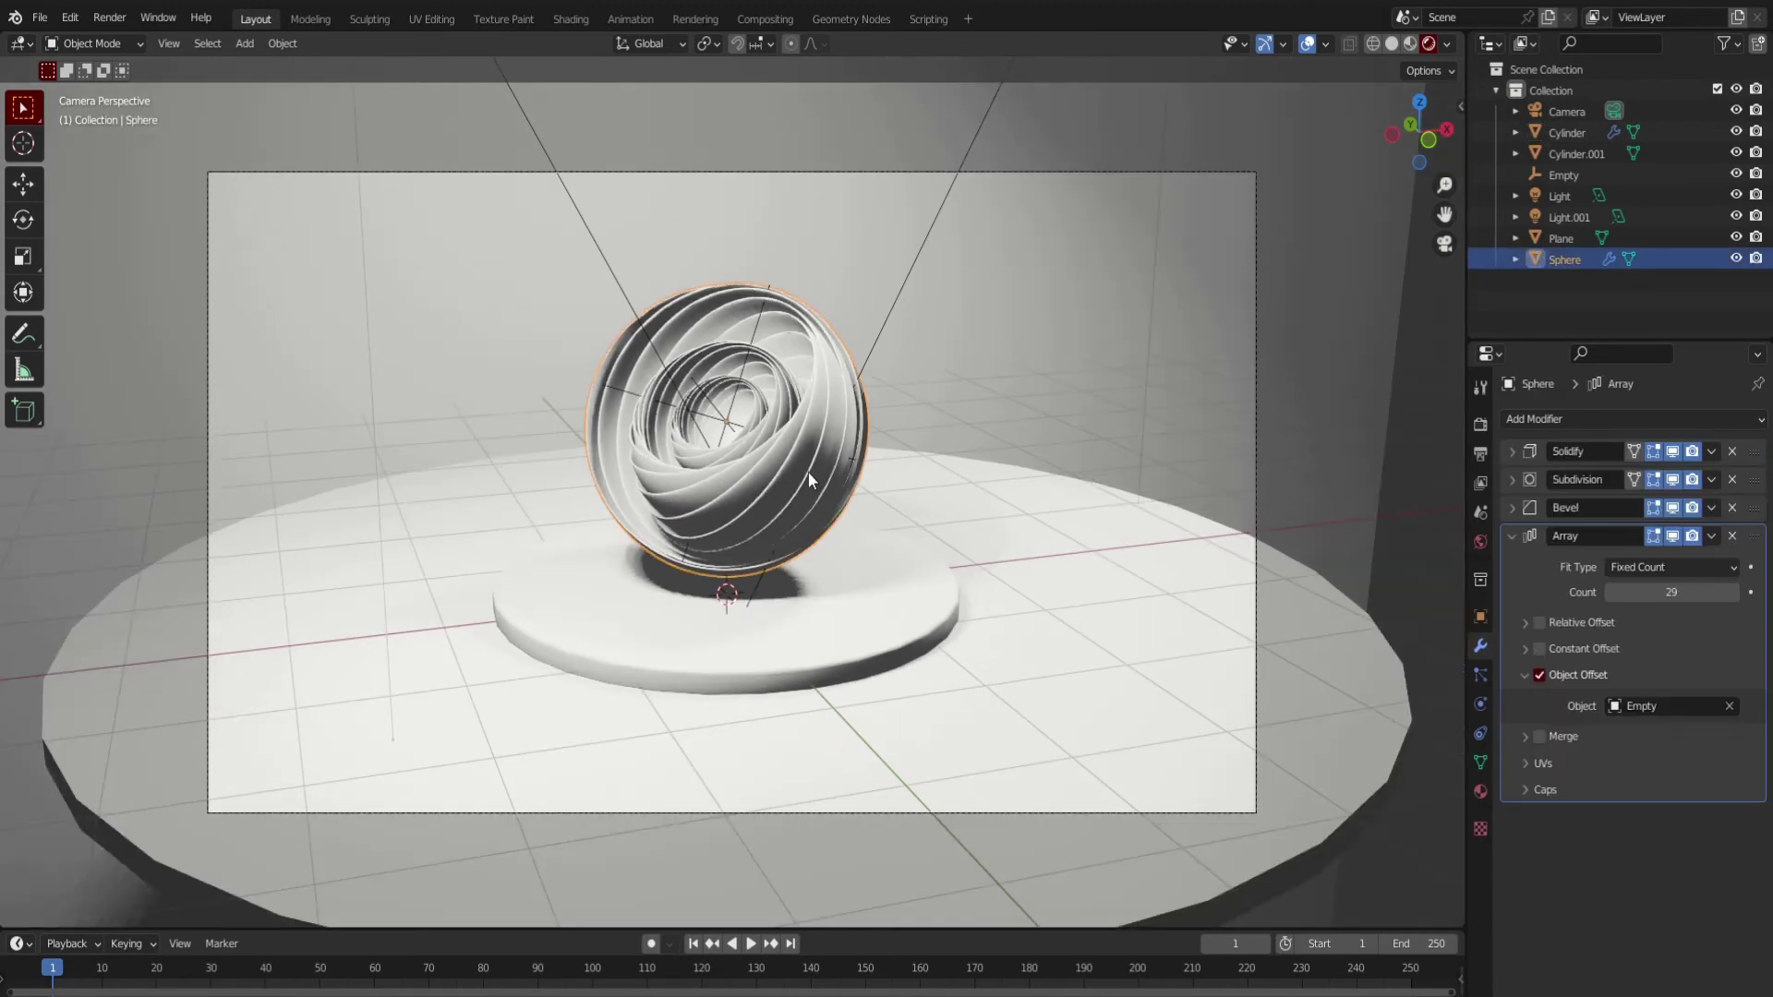
pyautogui.press('n')
pyautogui.click(1453, 443)
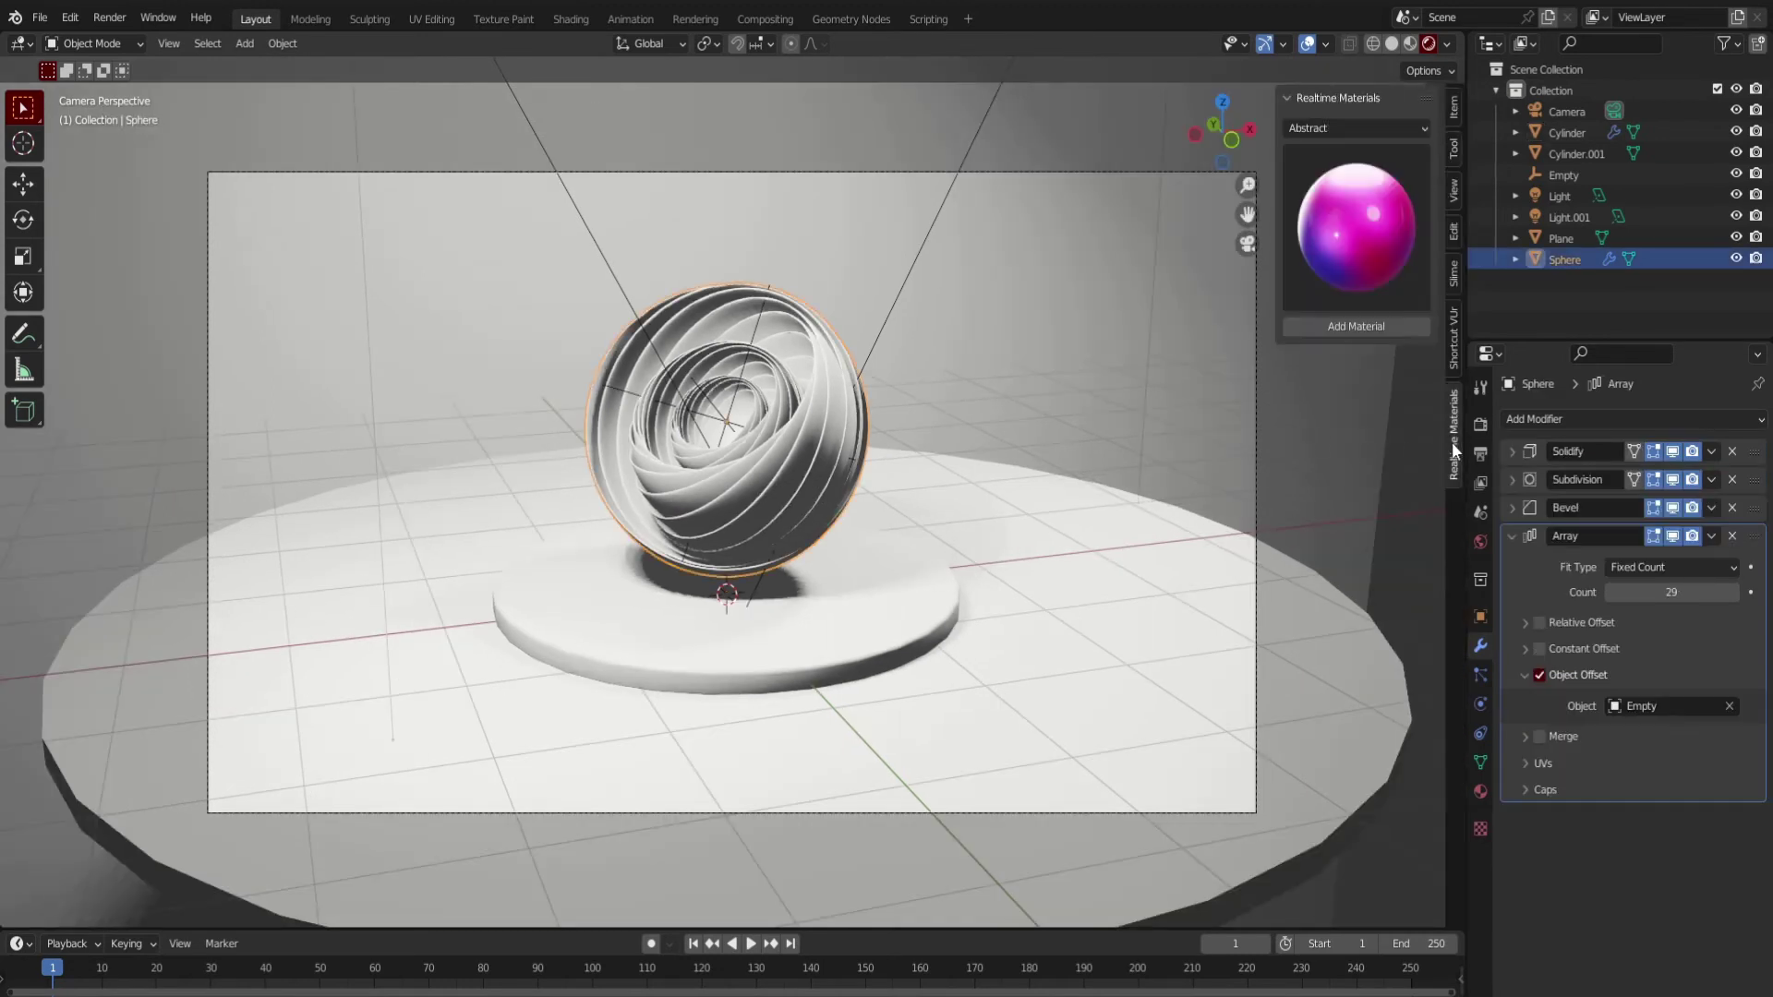
pyautogui.click(1360, 322)
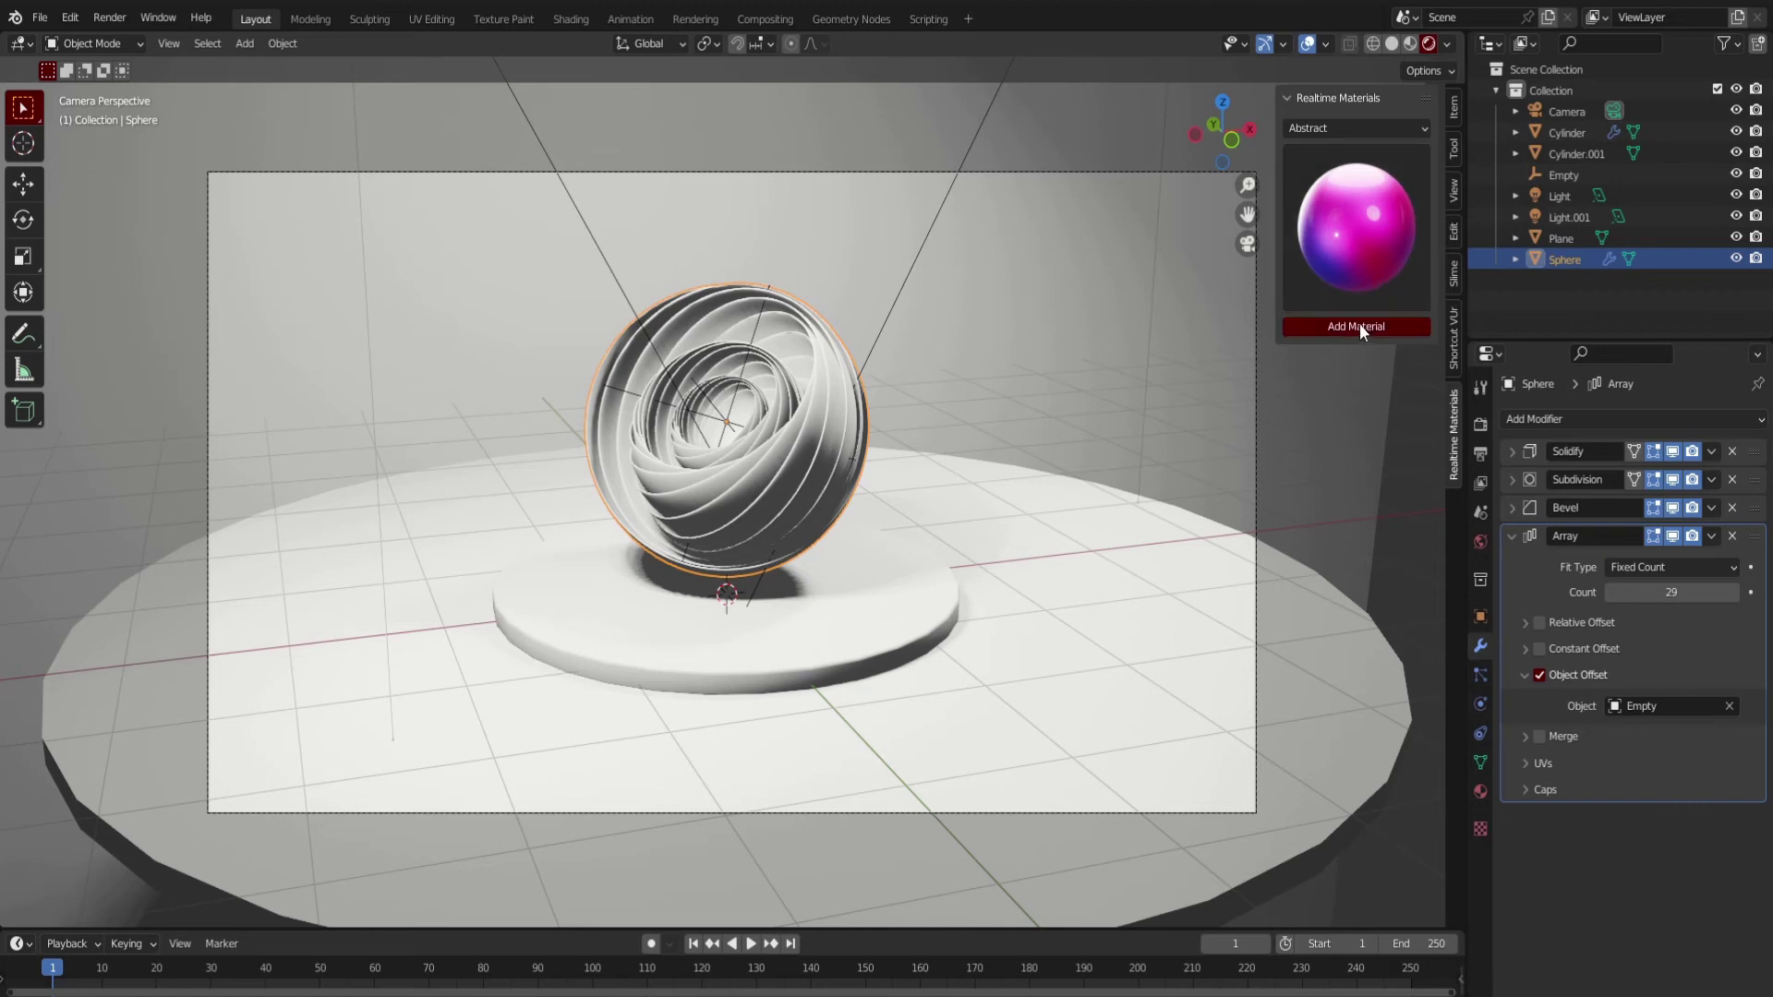